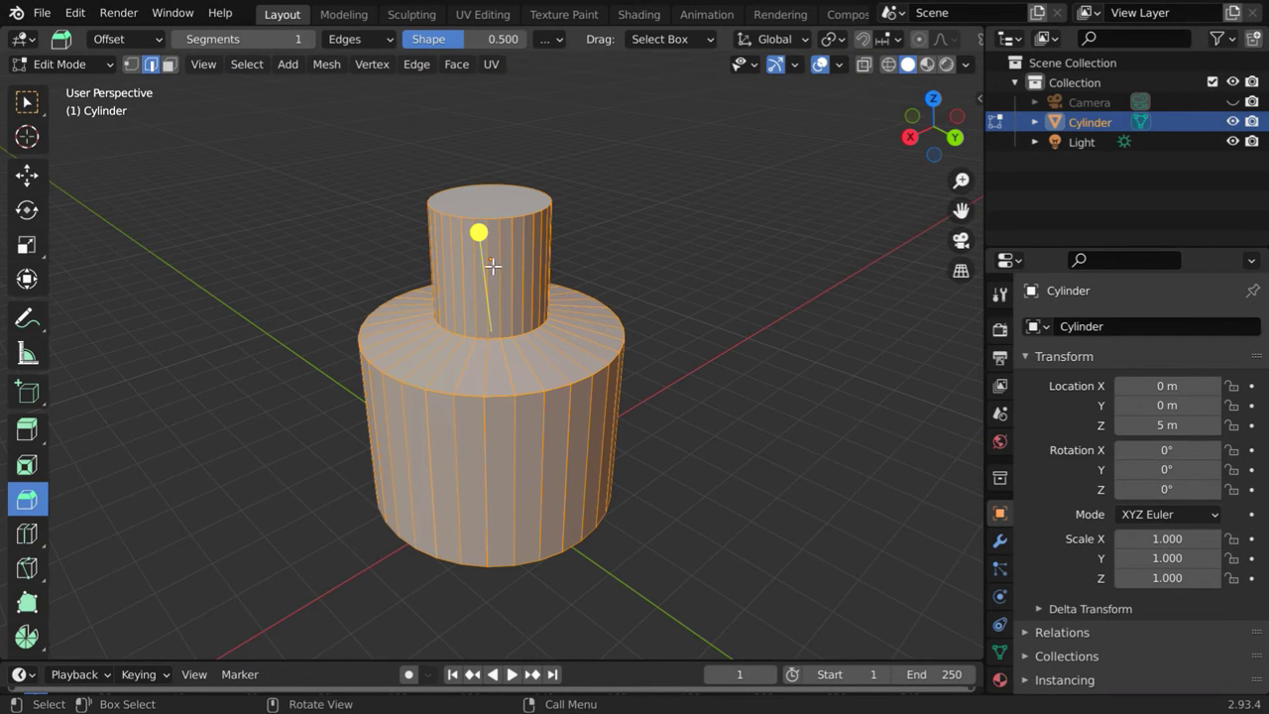
Step: Drag a bevel across the cylinder's edges, inspect the broken result, and deselect the mesh
{"action": "left_click_drag", "start_coordinate": [479, 232], "coordinate": [482, 219]}
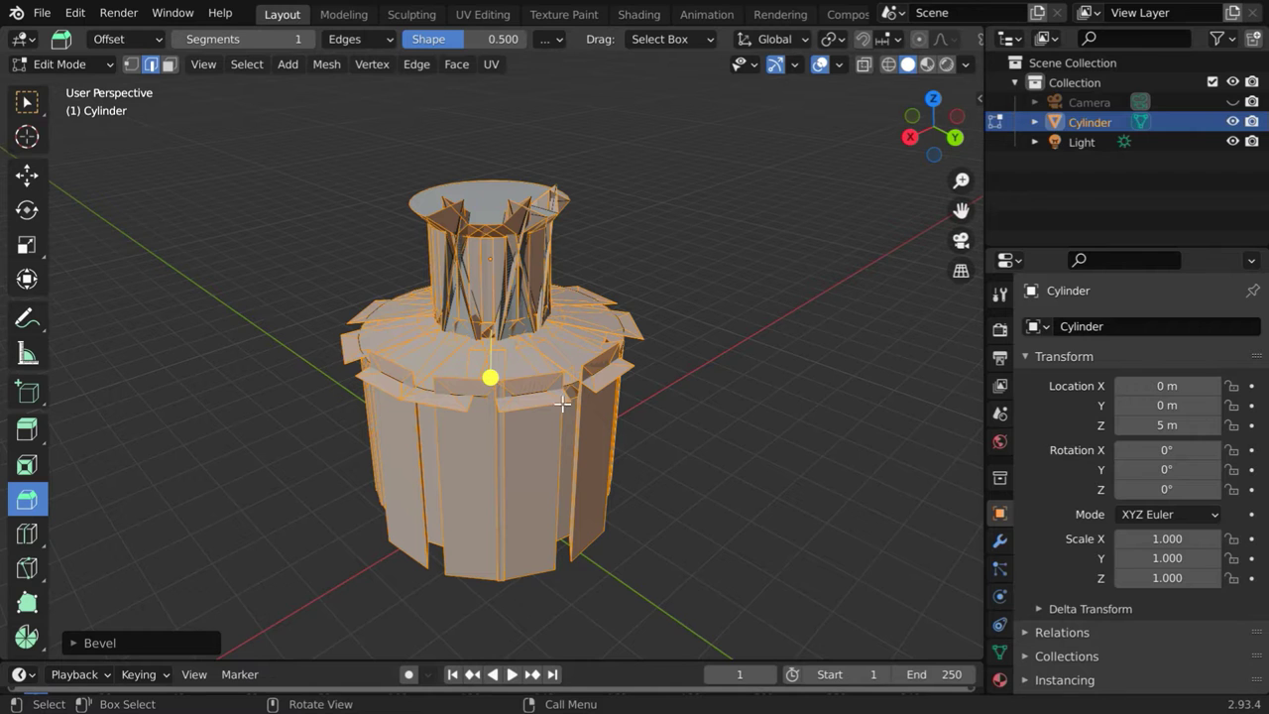
{"action": "scroll", "coordinate": [563, 371], "scroll_direction": "up", "scroll_amount": 3}
{"action": "scroll", "coordinate": [562, 348], "scroll_direction": "up", "scroll_amount": 2}
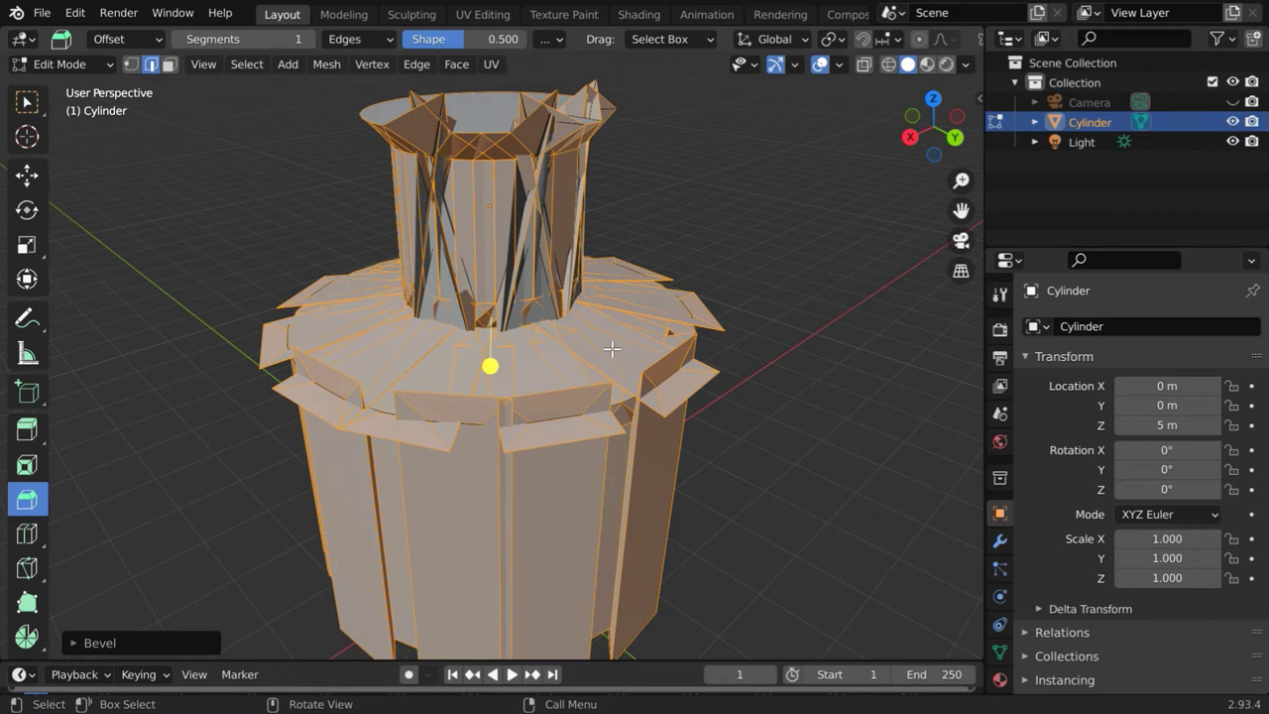
{"action": "scroll", "coordinate": [616, 353], "scroll_direction": "down", "scroll_amount": 3}
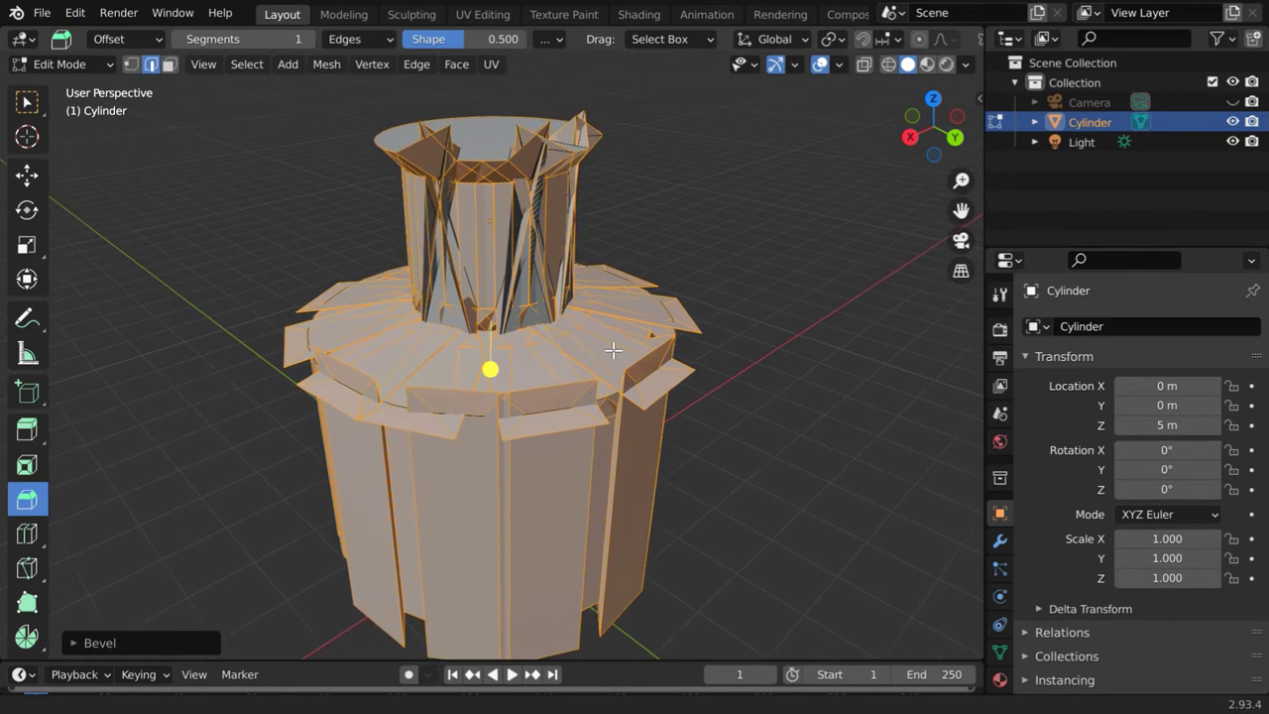
{"action": "middle_click_drag", "start_coordinate": [615, 363], "coordinate": [511, 401], "text": "ctrl"}
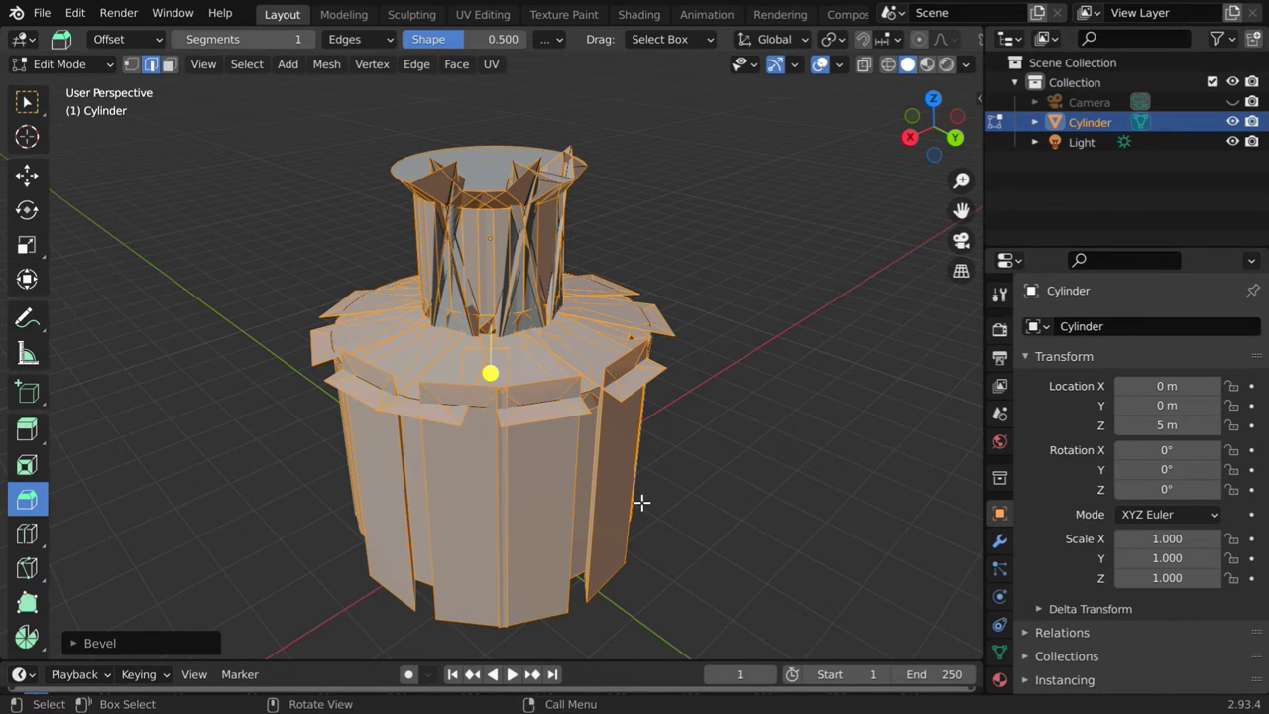
{"action": "mouse_move", "coordinate": [674, 507]}
{"action": "middle_mouse_down"}
{"action": "mouse_move", "coordinate": [529, 507]}
{"action": "mouse_move", "coordinate": [461, 485]}
{"action": "mouse_move", "coordinate": [660, 482]}
{"action": "mouse_move", "coordinate": [680, 498]}
{"action": "middle_mouse_up"}
{"action": "left_click", "coordinate": [832, 504]}
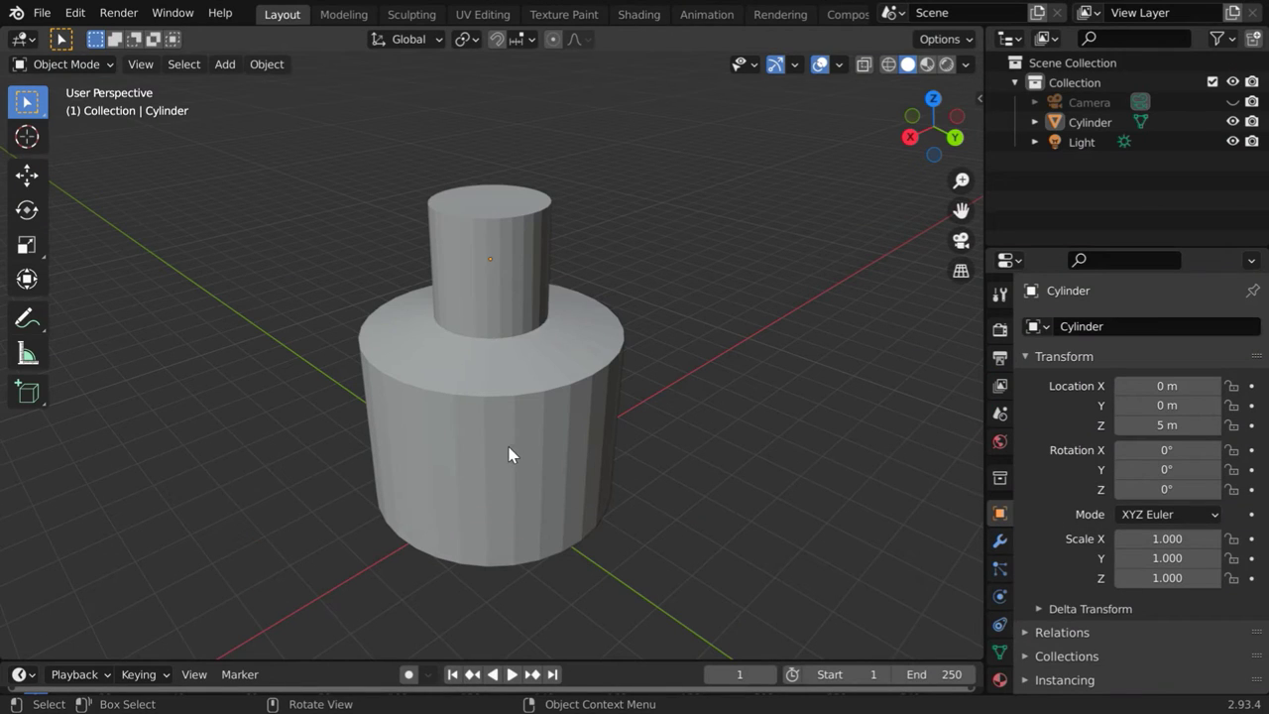
Step: Select the cylinder, confirm its Modifier Properties list is empty, and switch it to Edit Mode
{"action": "left_click", "coordinate": [508, 454]}
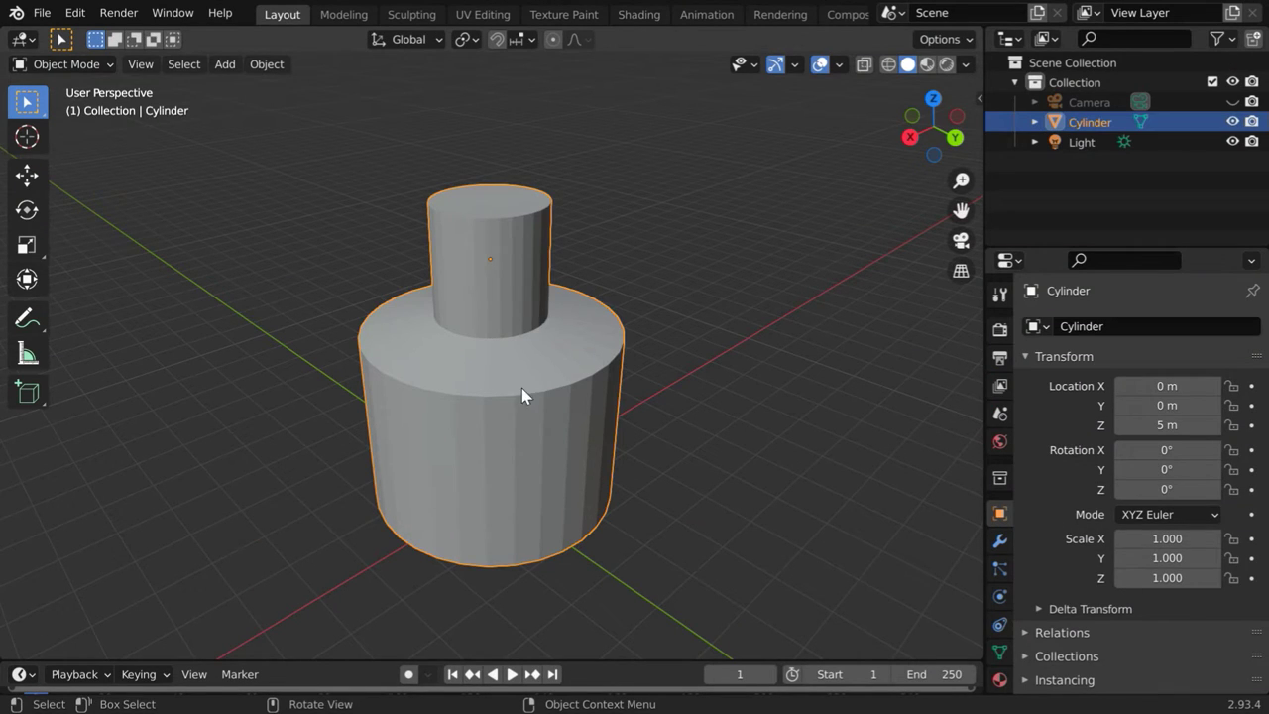
{"action": "left_click", "coordinate": [999, 540]}
{"action": "left_click", "coordinate": [1061, 330]}
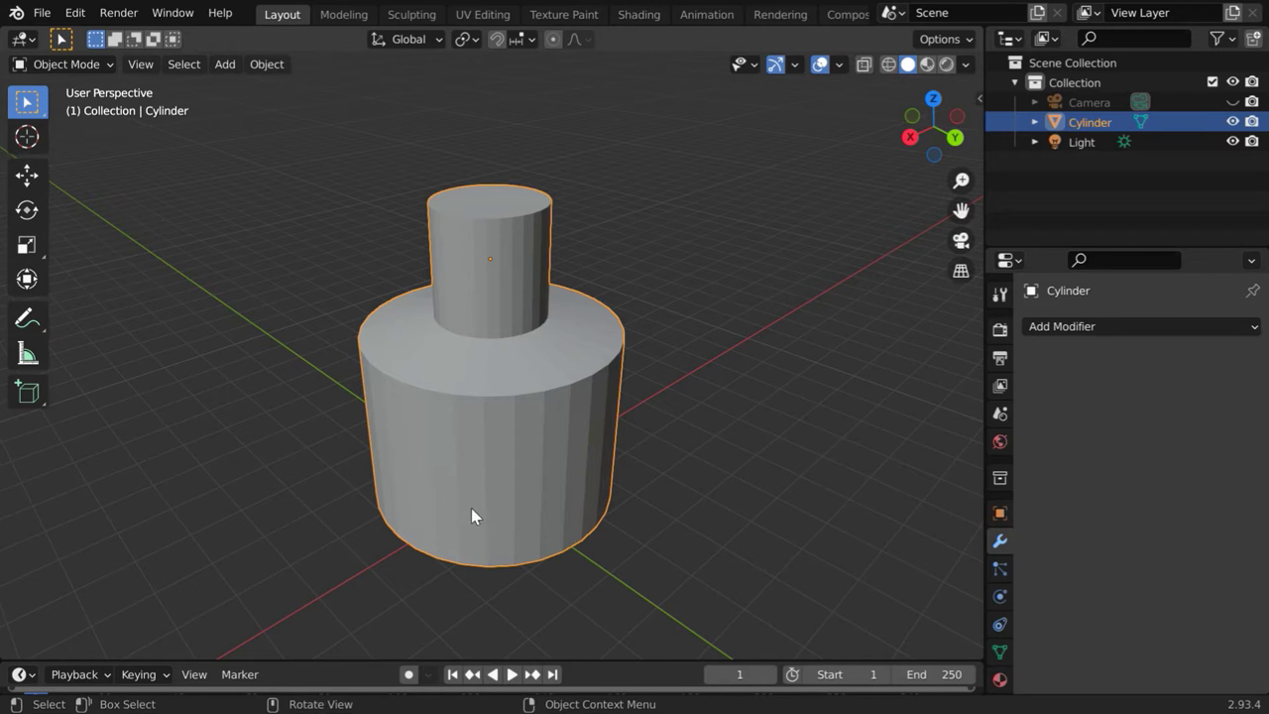
{"action": "left_click", "coordinate": [80, 63]}
{"action": "left_click", "coordinate": [79, 109]}
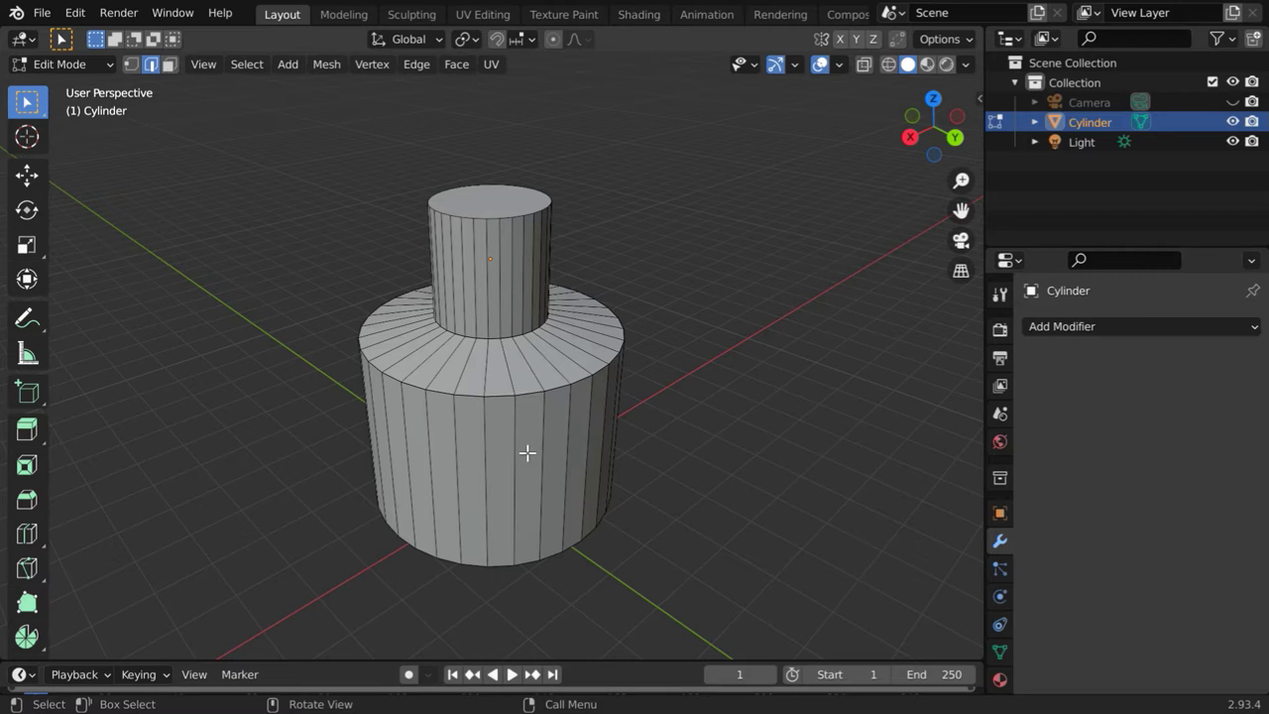
{"action": "key", "text": "a"}
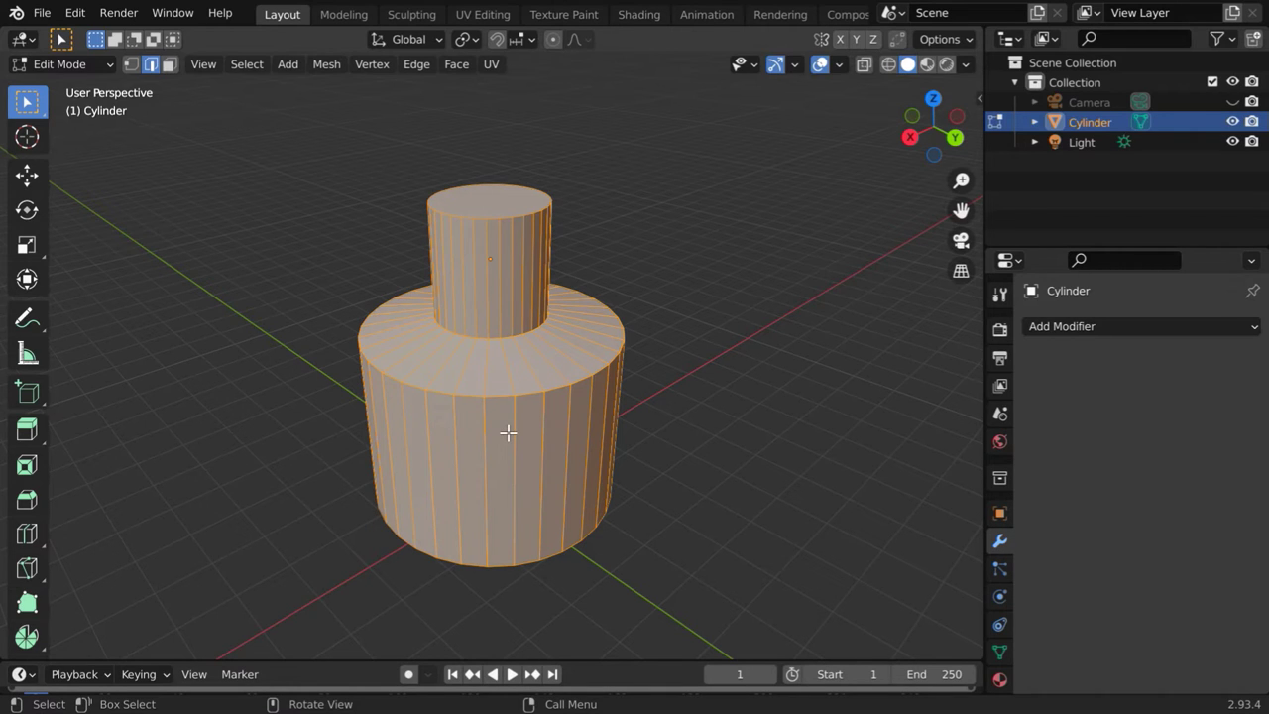
{"action": "left_click", "coordinate": [26, 499]}
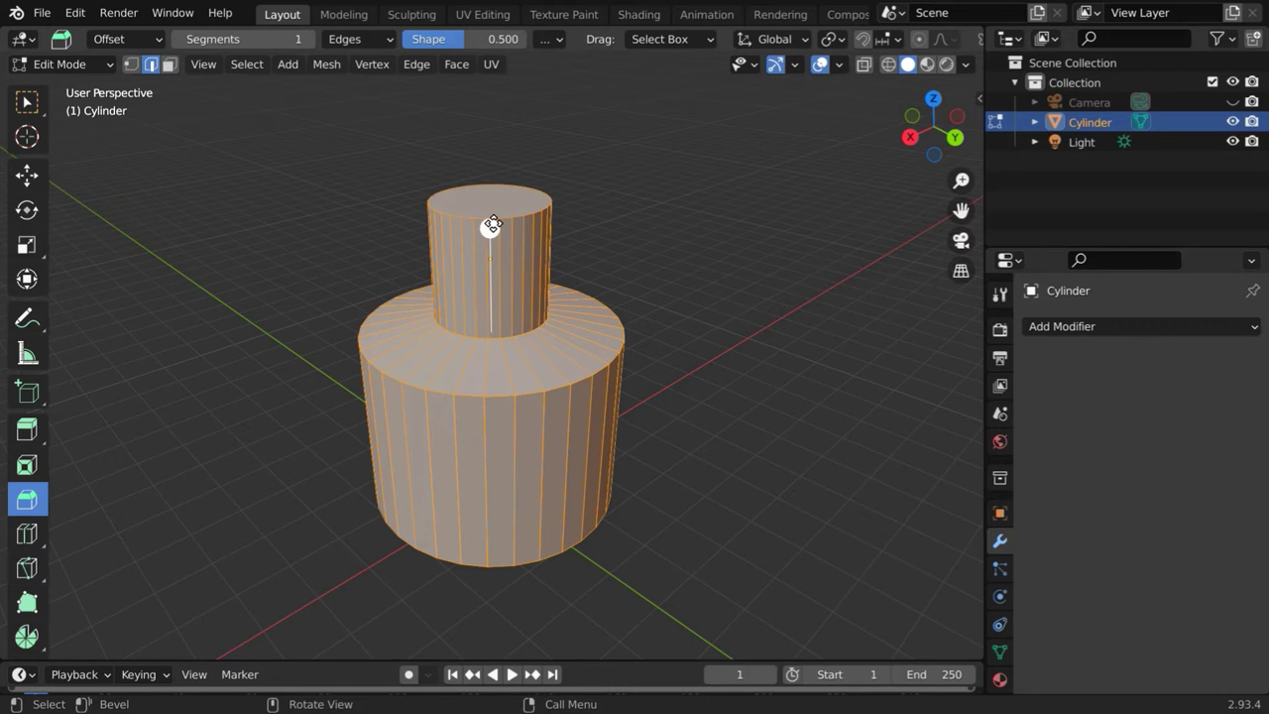
{"action": "left_click_drag", "start_coordinate": [491, 224], "coordinate": [501, 208]}
{"action": "scroll", "coordinate": [597, 328], "scroll_direction": "up", "scroll_amount": 3}
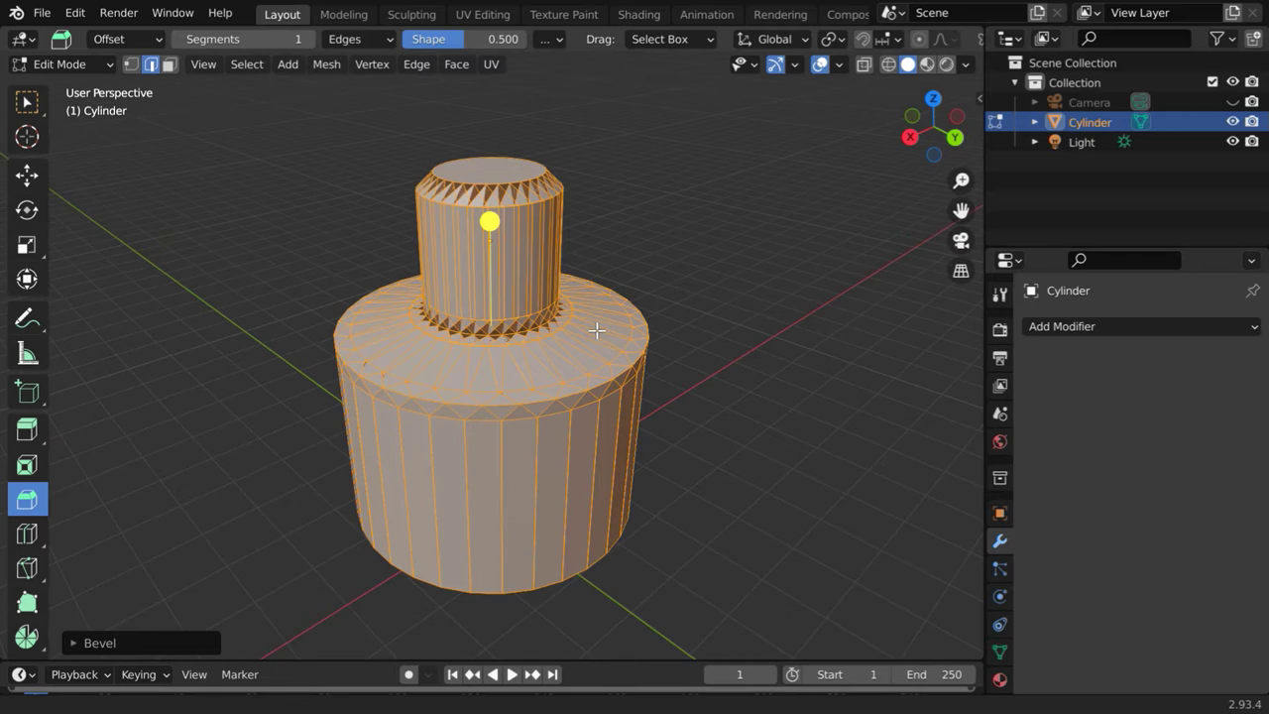
{"action": "scroll", "coordinate": [595, 311], "scroll_direction": "up", "scroll_amount": 1}
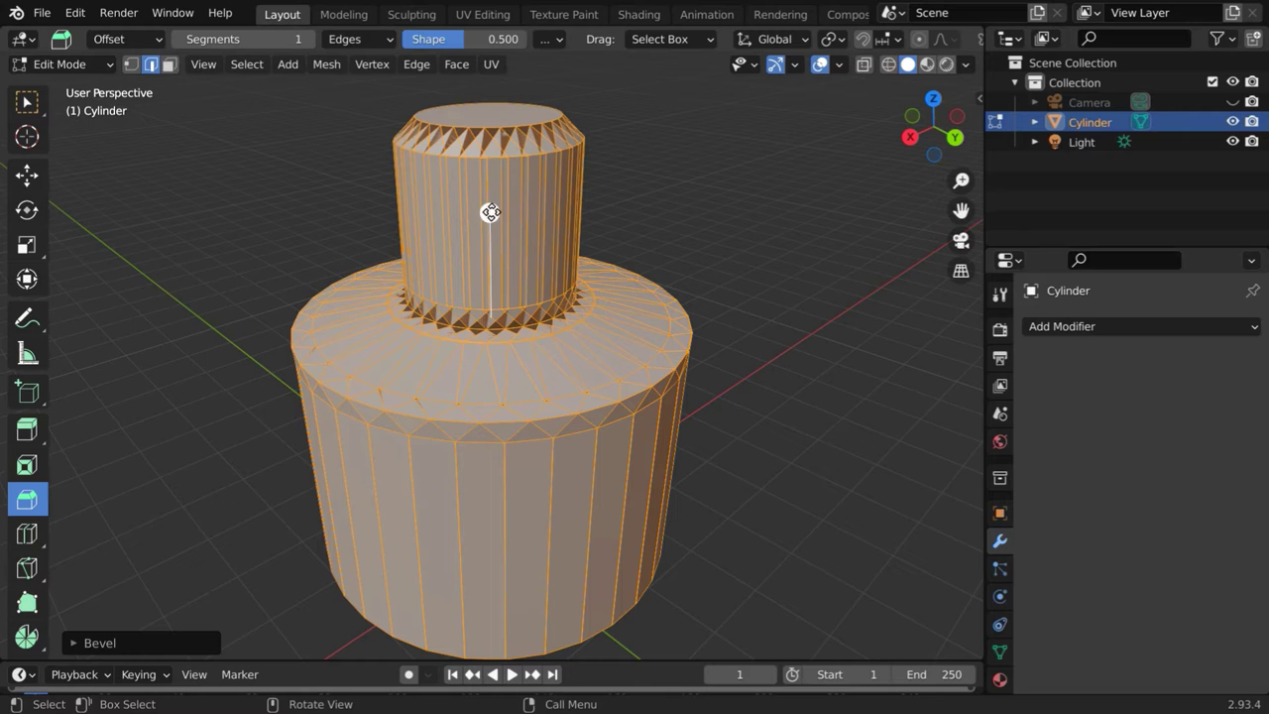
{"action": "mouse_move", "coordinate": [490, 213]}
{"action": "left_mouse_down"}
{"action": "mouse_move", "coordinate": [499, 195]}
{"action": "mouse_move", "coordinate": [498, 208]}
{"action": "left_mouse_up"}
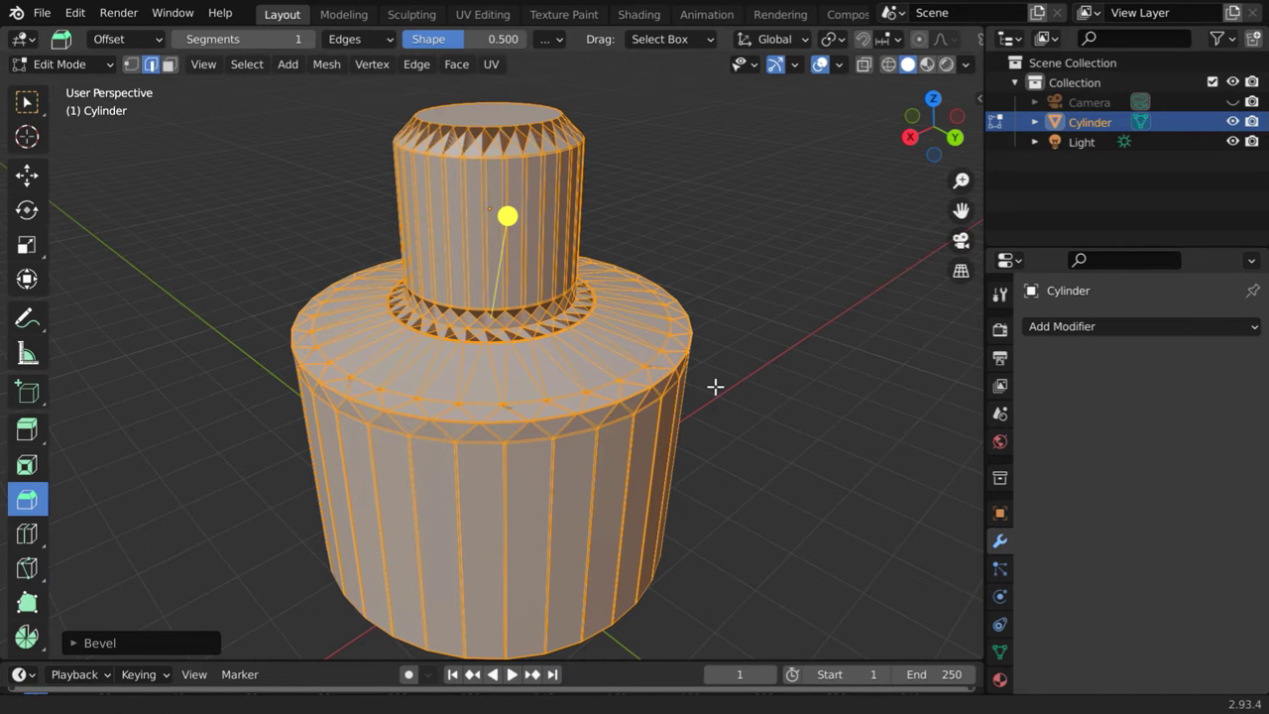
{"action": "middle_click_drag", "start_coordinate": [713, 385], "coordinate": [724, 418], "text": "ctrl"}
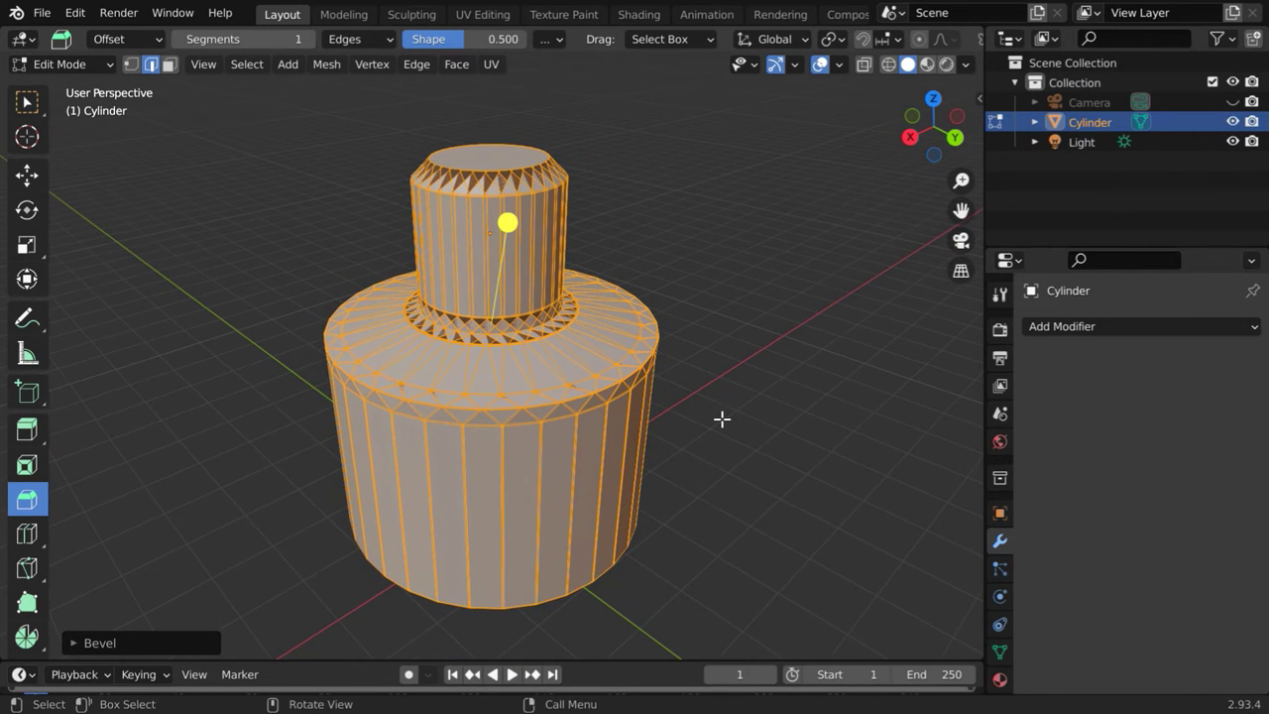
{"action": "key", "text": "ctrl+z"}
{"action": "key", "text": "ctrl+z"}
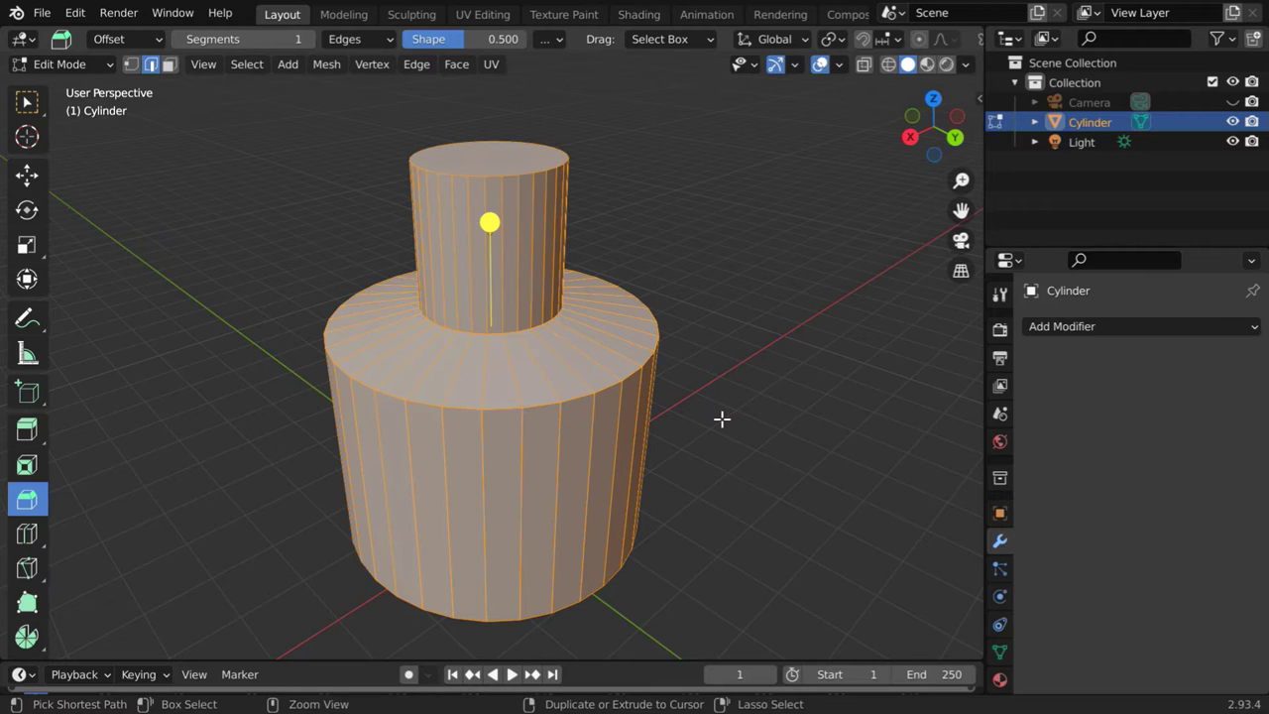
Step: Delete a vertical side edge and a lower-tier rim edge using X > Edges
{"action": "left_click", "coordinate": [27, 102]}
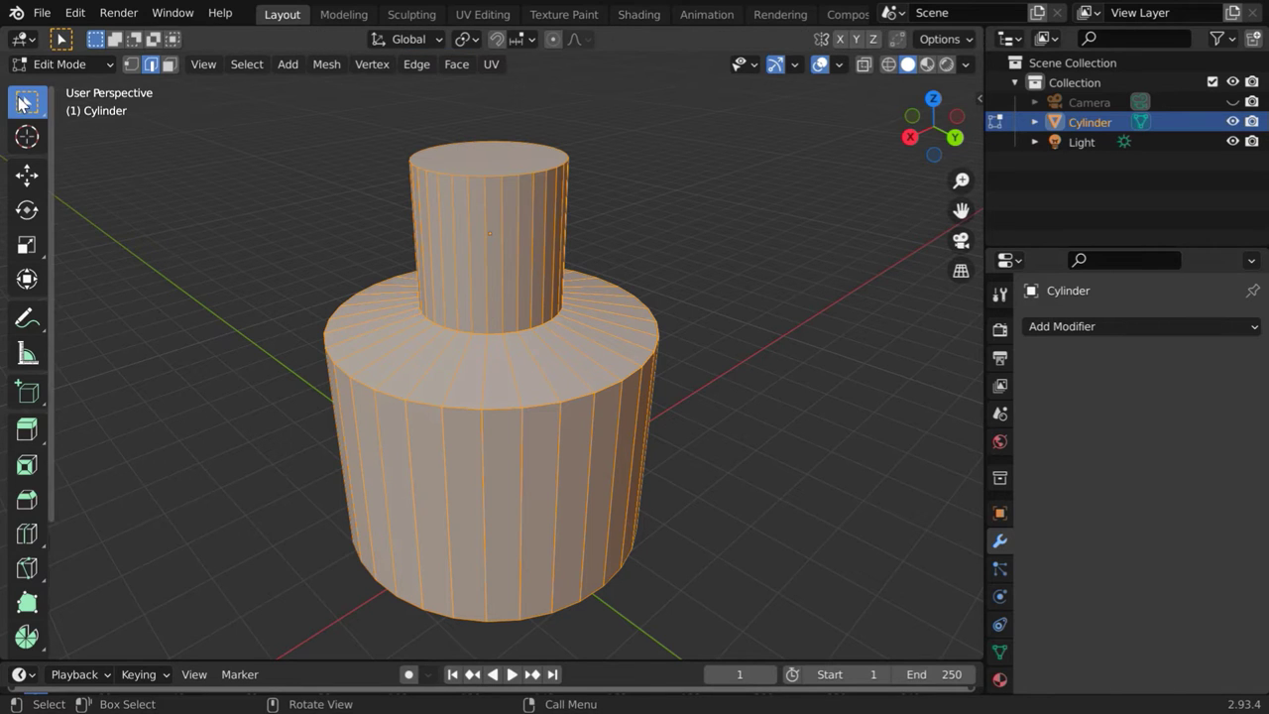
{"action": "left_click", "coordinate": [640, 438]}
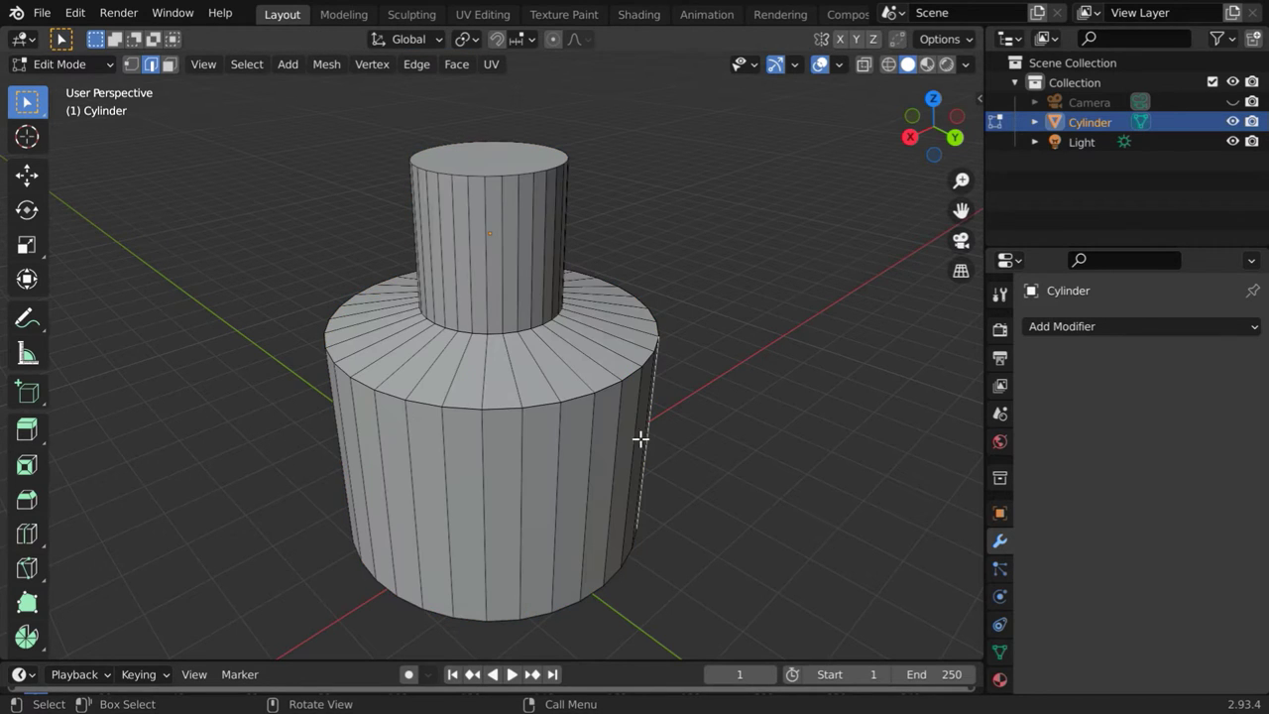
{"action": "left_click", "coordinate": [504, 408]}
{"action": "middle_click_drag", "start_coordinate": [526, 458], "coordinate": [527, 439], "text": "ctrl"}
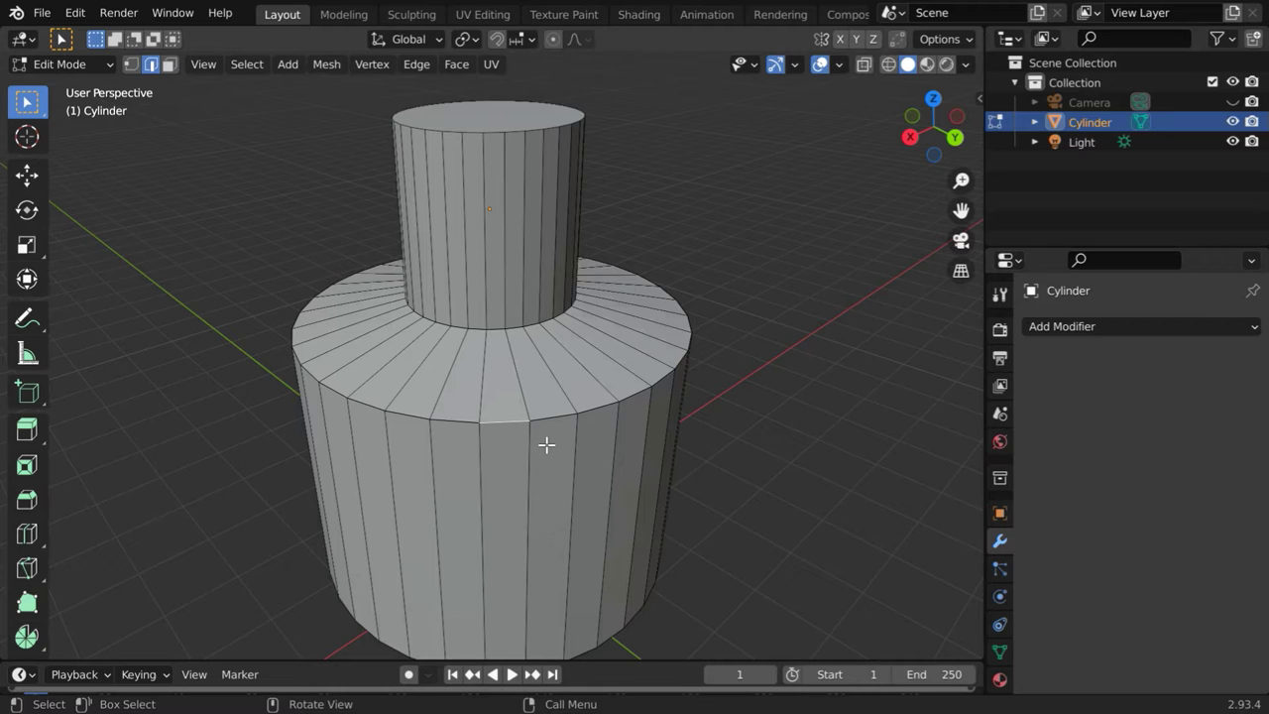
{"action": "key", "text": "x"}
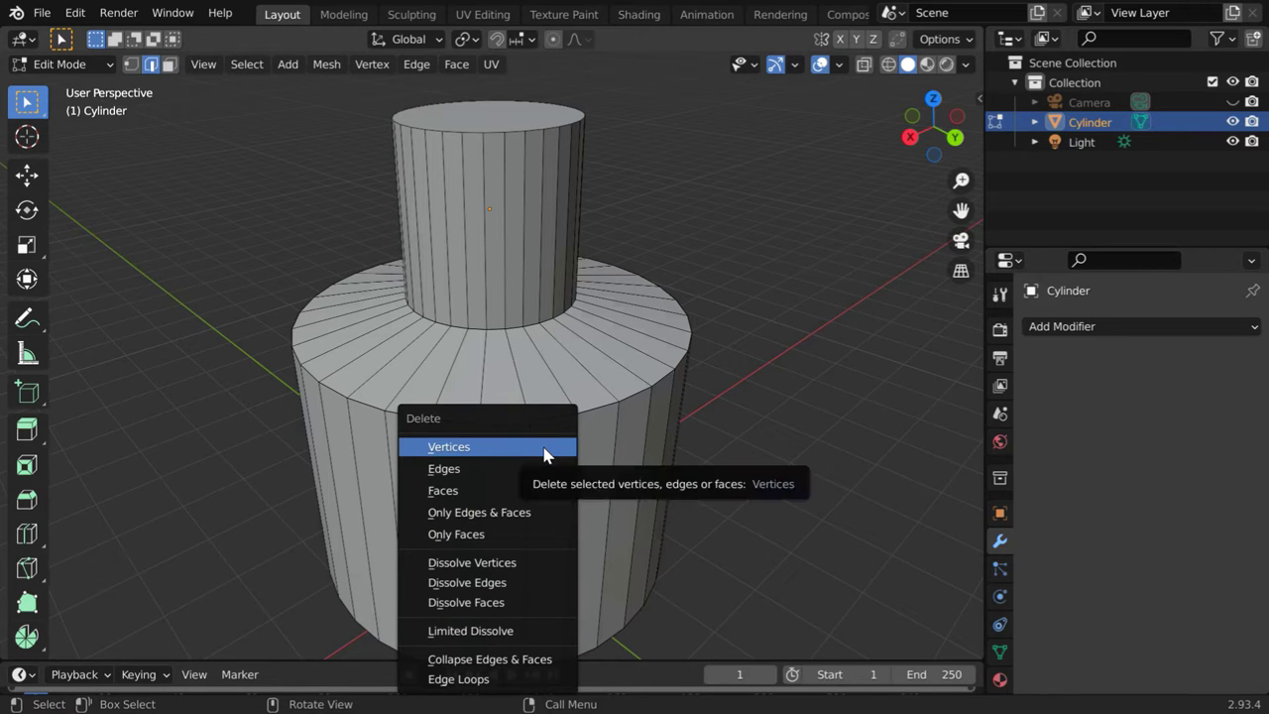
{"action": "left_click", "coordinate": [476, 472]}
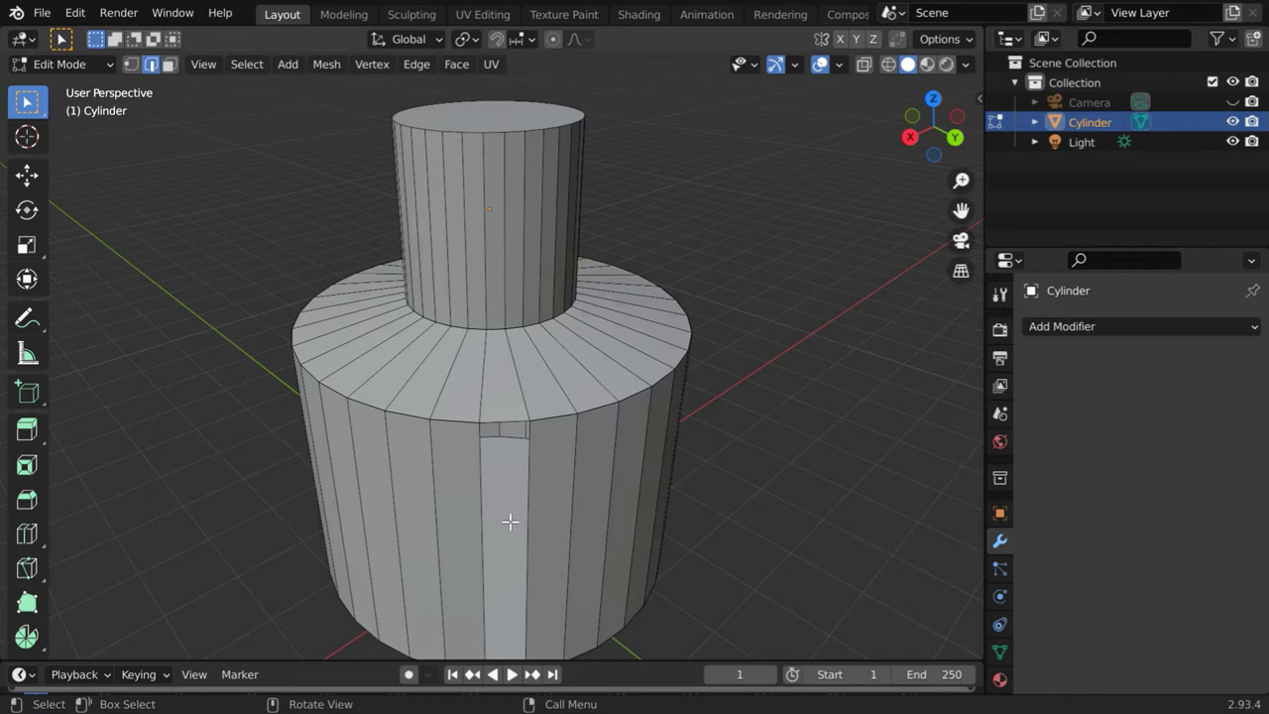
Step: Delete the rim edge along the top of the new gap
{"action": "middle_click_drag", "start_coordinate": [509, 521], "coordinate": [500, 492]}
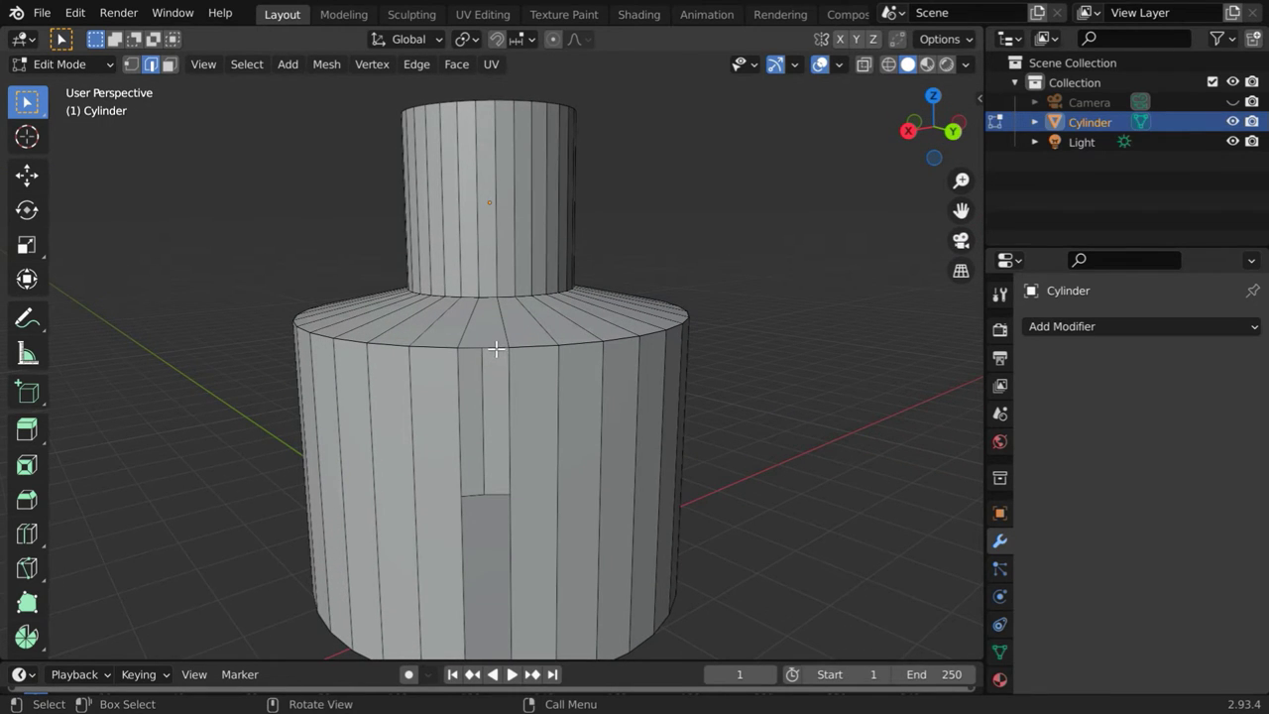
{"action": "left_click", "coordinate": [495, 348]}
{"action": "middle_click_drag", "start_coordinate": [533, 450], "coordinate": [572, 427], "text": "ctrl"}
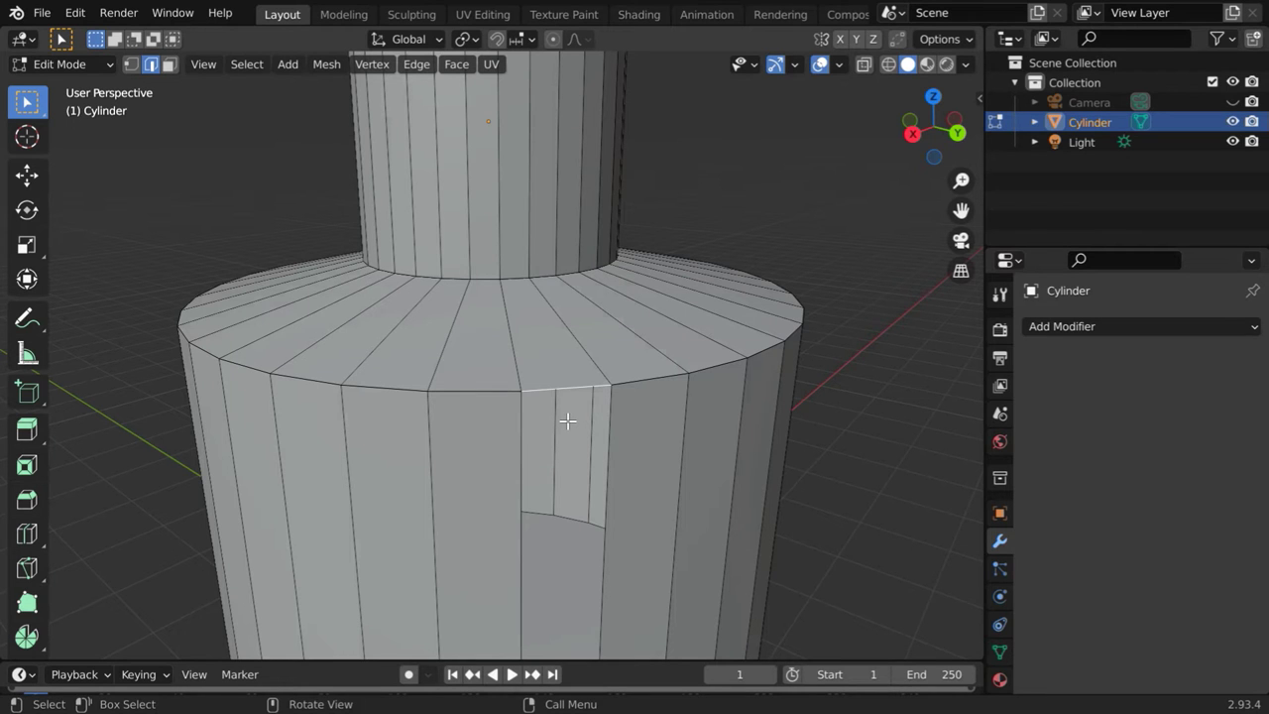
{"action": "key", "text": "x"}
{"action": "left_click", "coordinate": [501, 428]}
{"action": "middle_click_drag", "start_coordinate": [555, 430], "coordinate": [450, 441]}
Step: Delete the rim edge at the gap's corner
{"action": "left_click", "coordinate": [283, 406]}
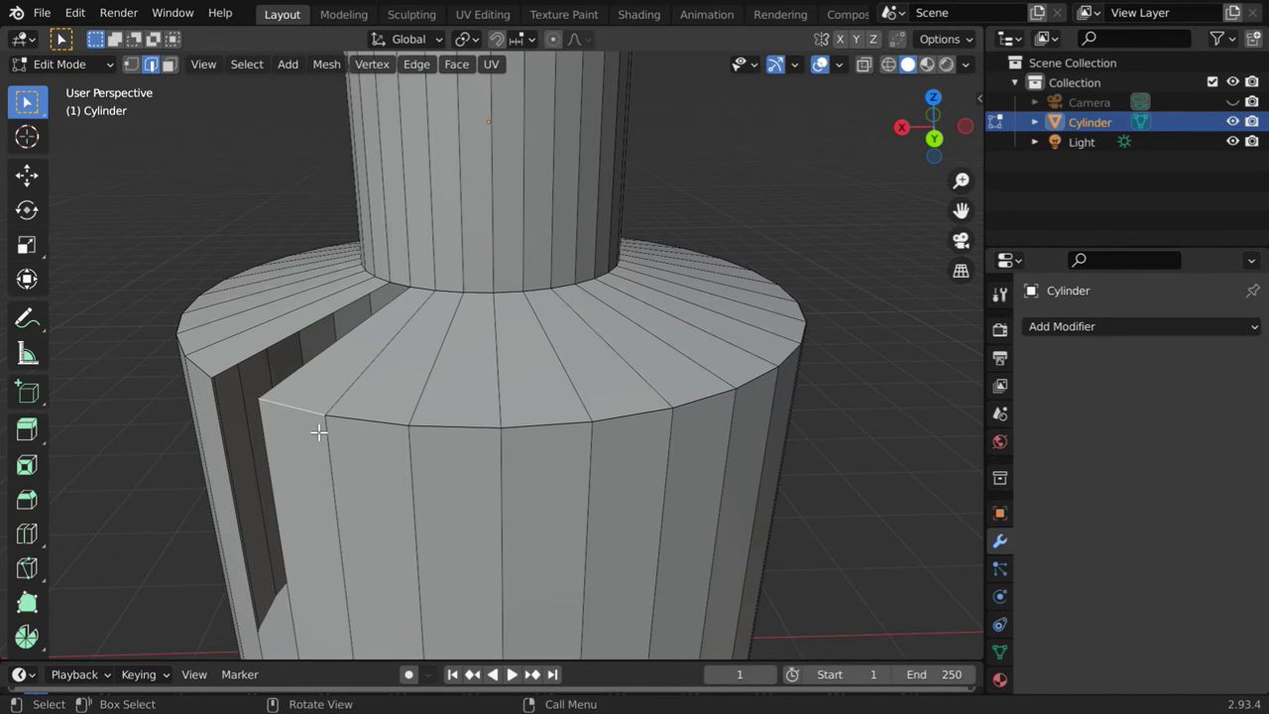
{"action": "key", "text": "x"}
{"action": "left_click", "coordinate": [266, 437]}
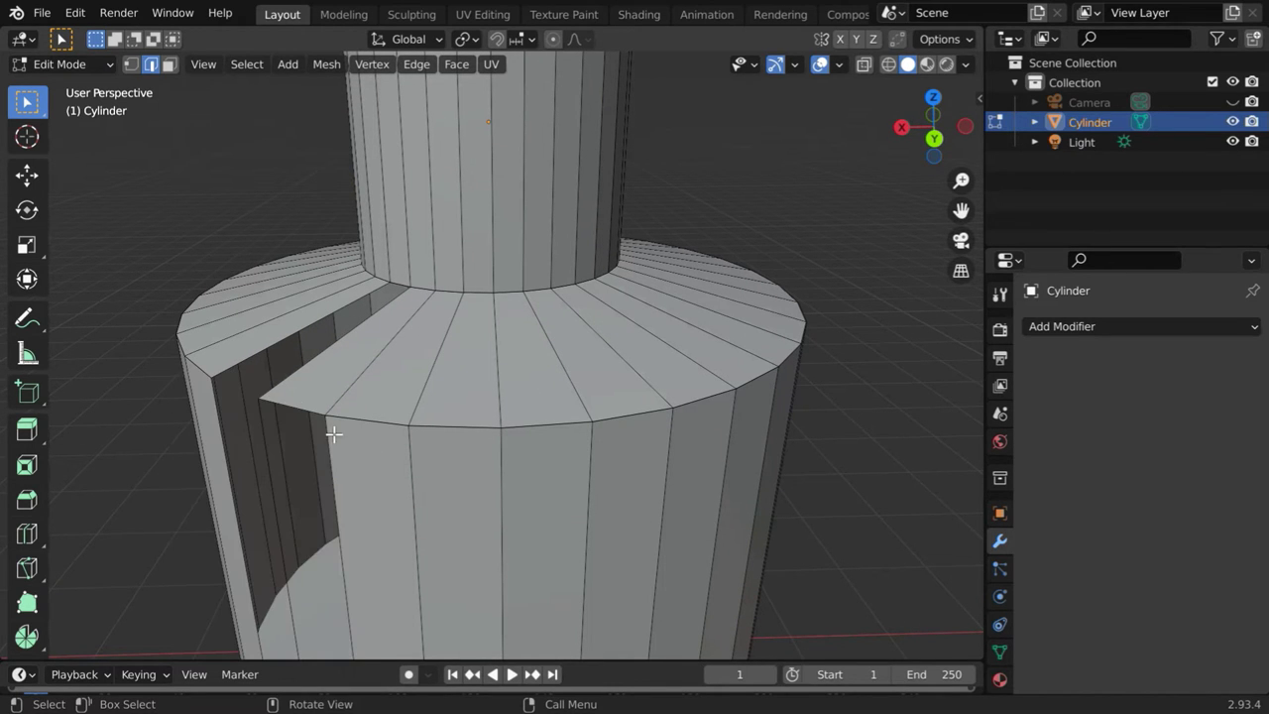
{"action": "middle_click_drag", "start_coordinate": [340, 439], "coordinate": [397, 442]}
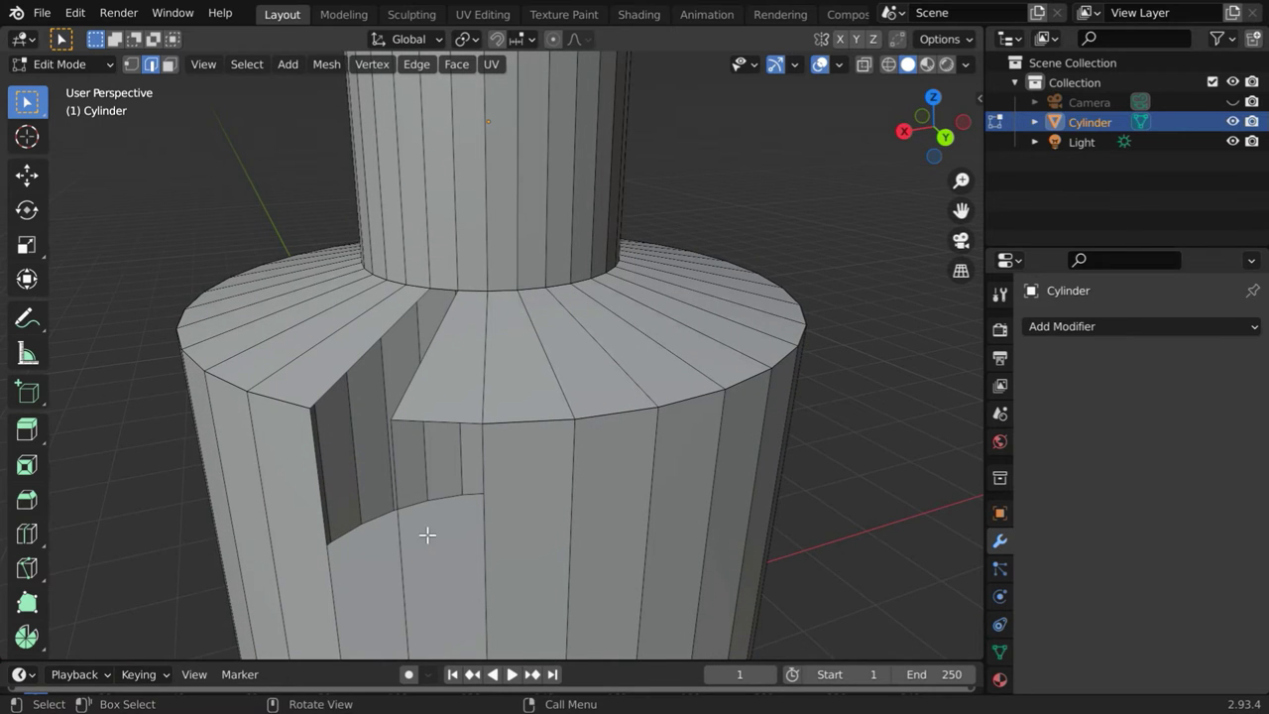
{"action": "middle_click_drag", "start_coordinate": [426, 535], "coordinate": [496, 499]}
Step: Delete the top rim edge beside the gap, then select an edge on the cylinder's right side
{"action": "left_click", "coordinate": [593, 343]}
{"action": "key", "text": "x"}
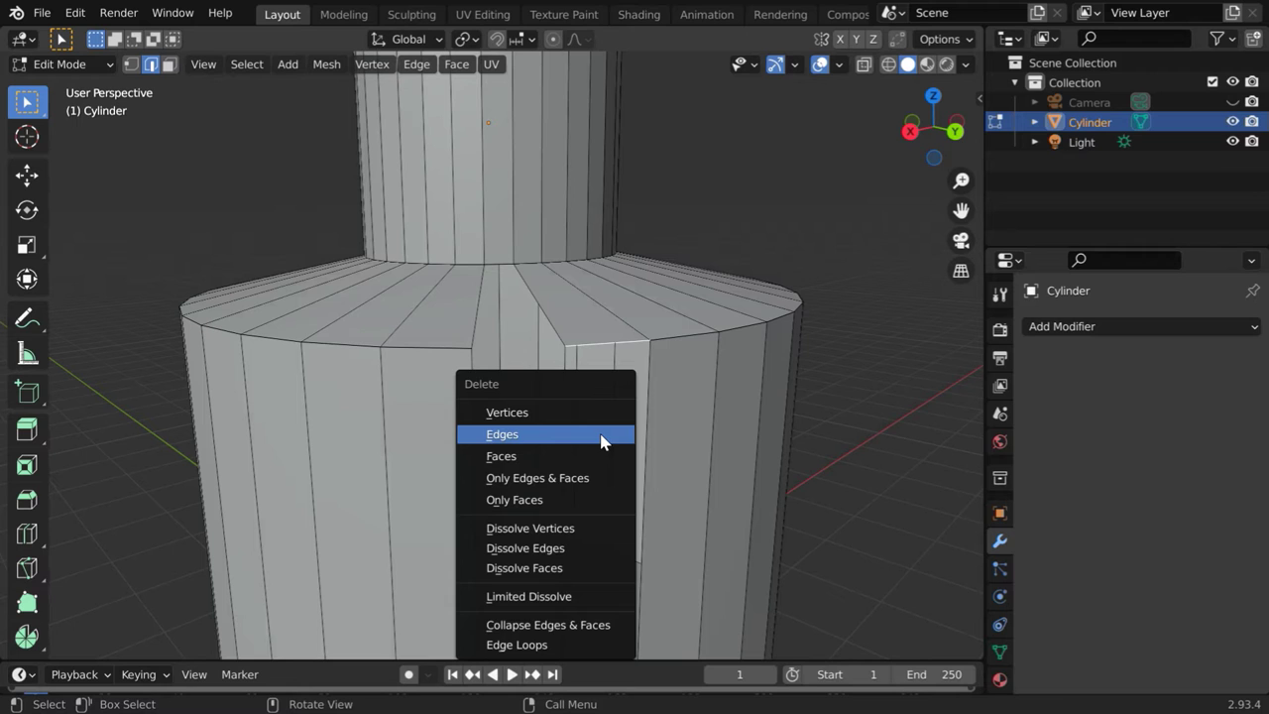
{"action": "left_click", "coordinate": [601, 436]}
{"action": "middle_click_drag", "start_coordinate": [634, 421], "coordinate": [569, 445]}
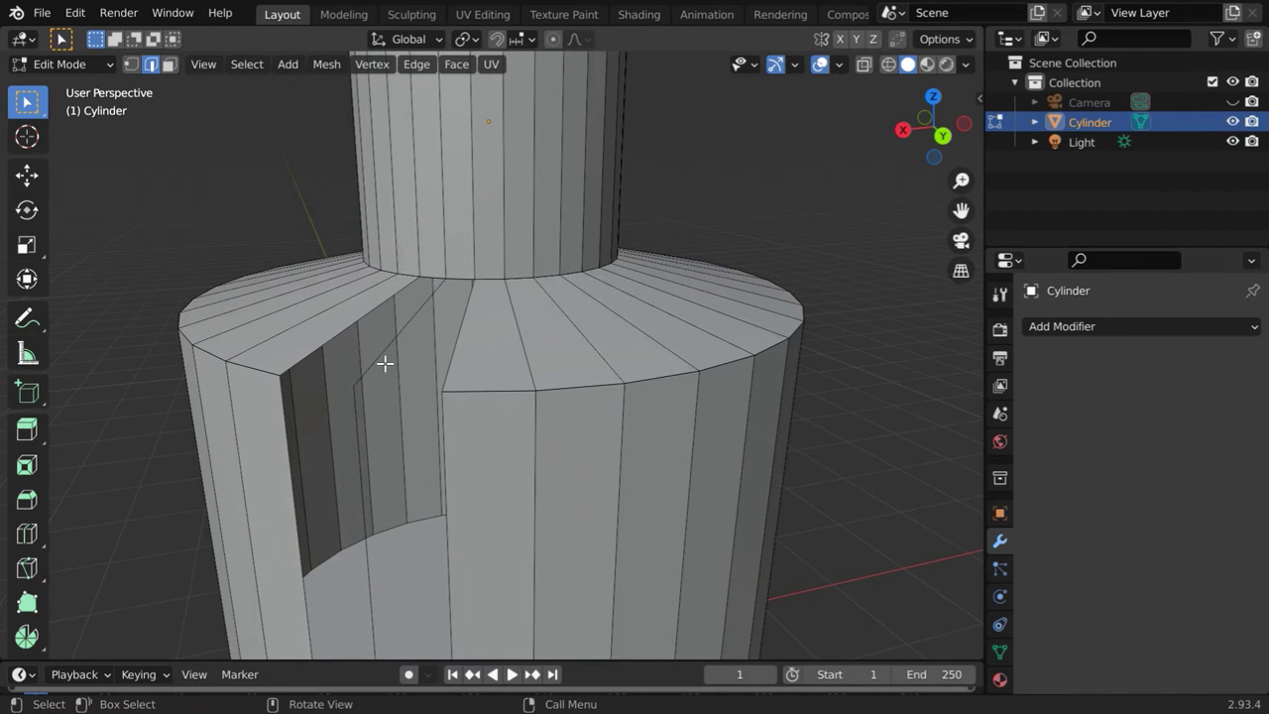
{"action": "middle_click_drag", "start_coordinate": [414, 389], "coordinate": [501, 501]}
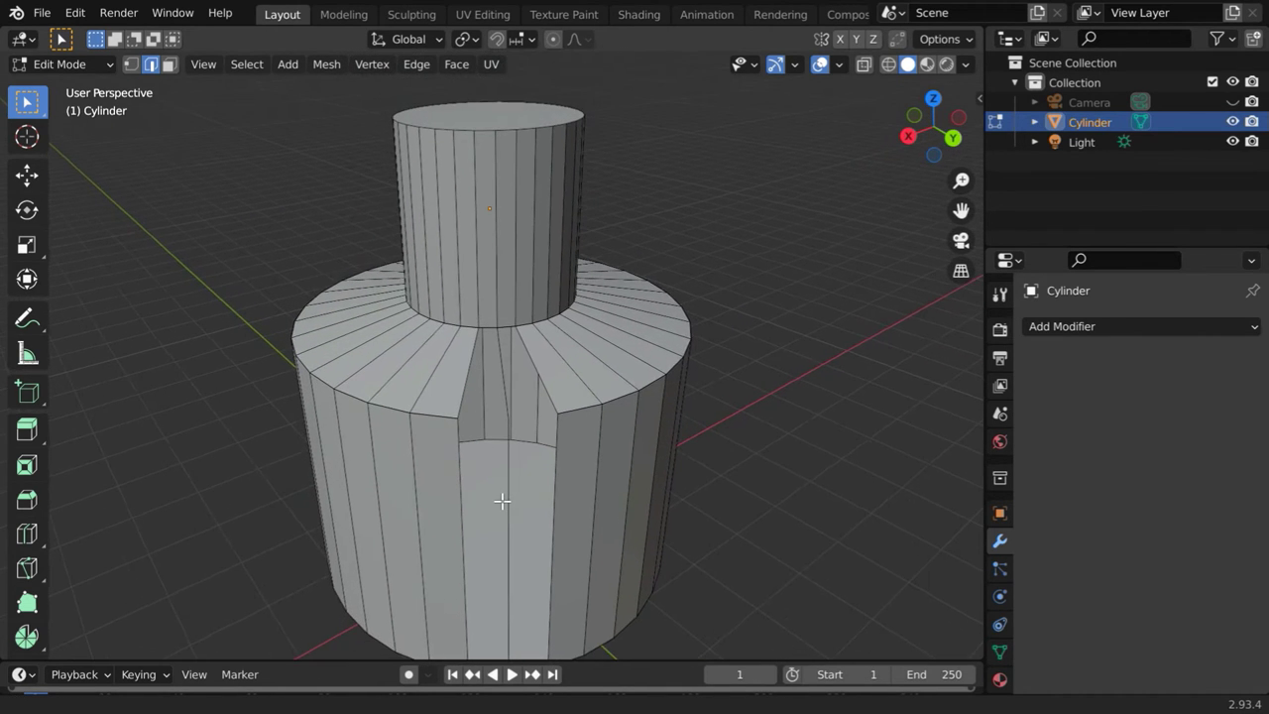
{"action": "left_click", "coordinate": [503, 501], "text": "ctrl"}
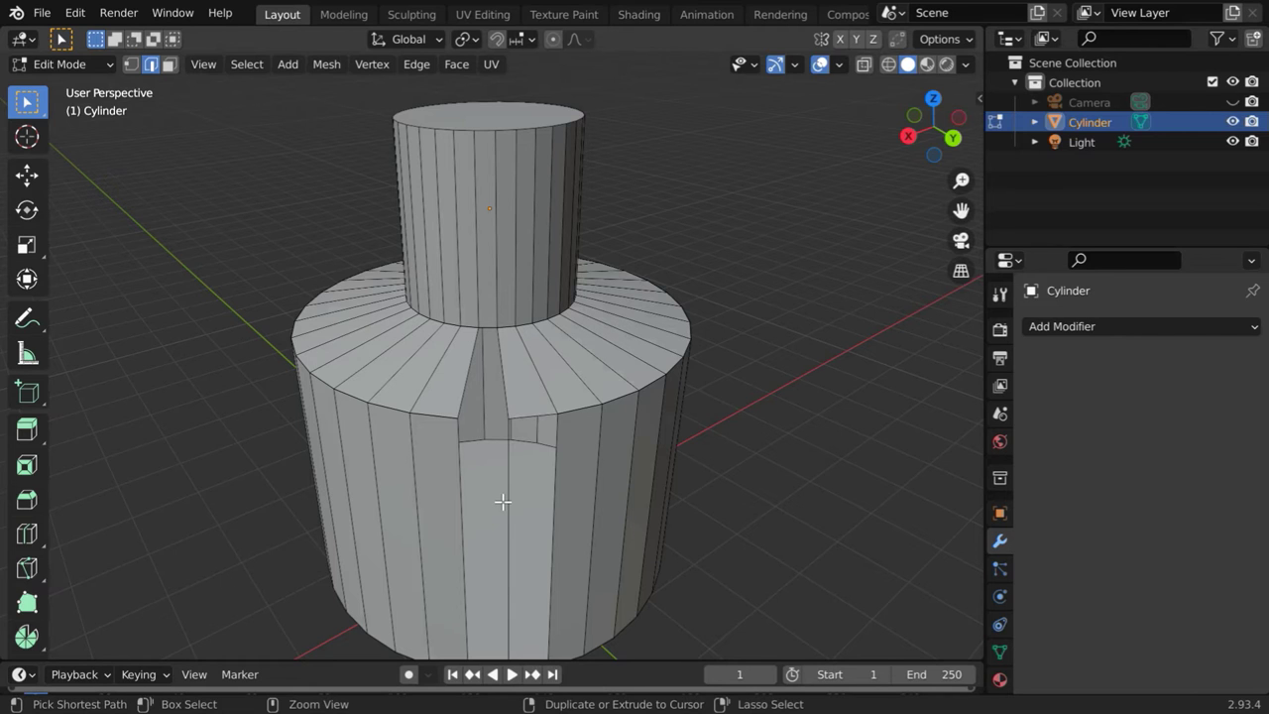
Step: Fill the remaining gap with a face, then merge all vertices by distance, removing 64 duplicates
{"action": "key", "text": "f"}
{"action": "key", "text": "f"}
{"action": "key", "text": "f"}
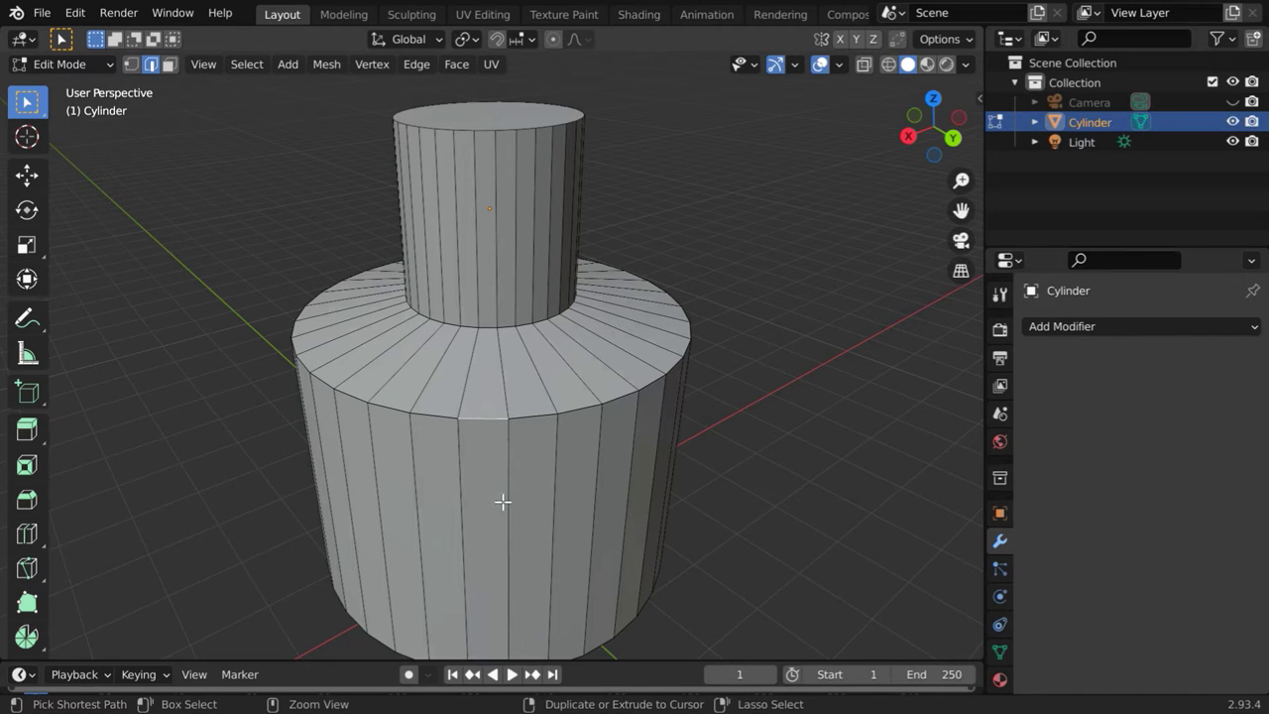
{"action": "scroll", "coordinate": [628, 479], "scroll_direction": "down", "scroll_amount": 2}
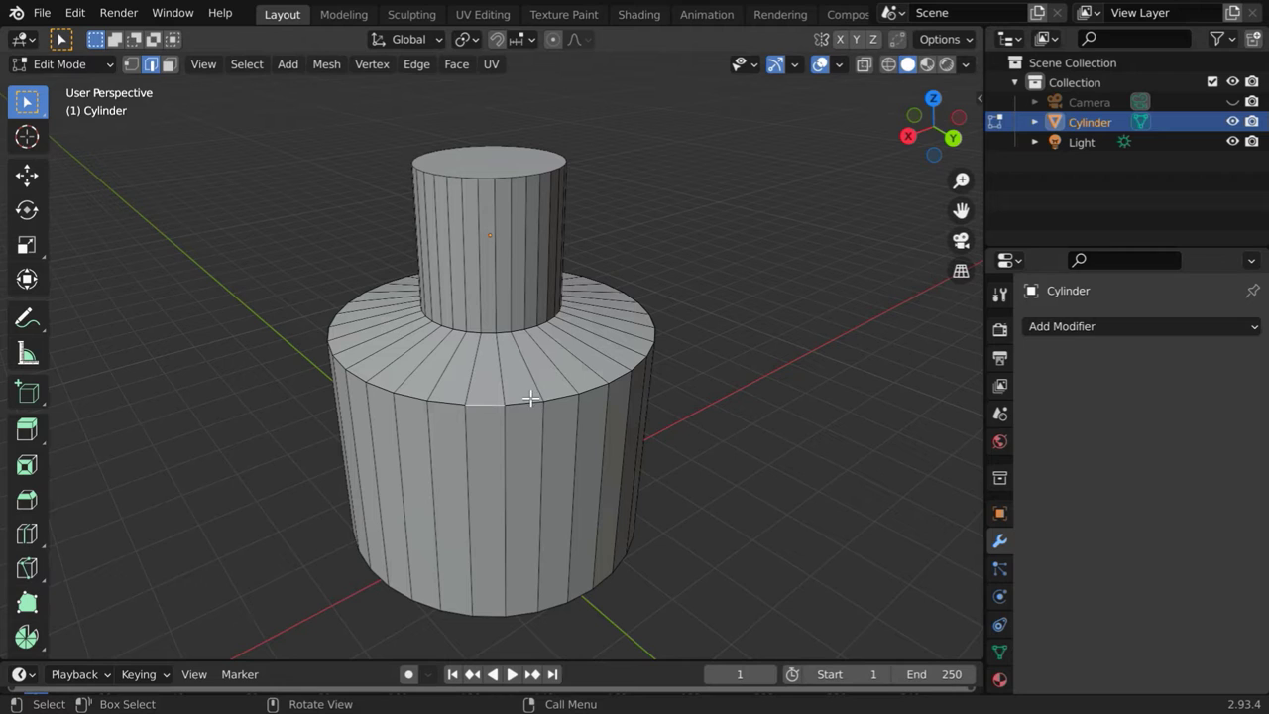
{"action": "left_click", "coordinate": [131, 64]}
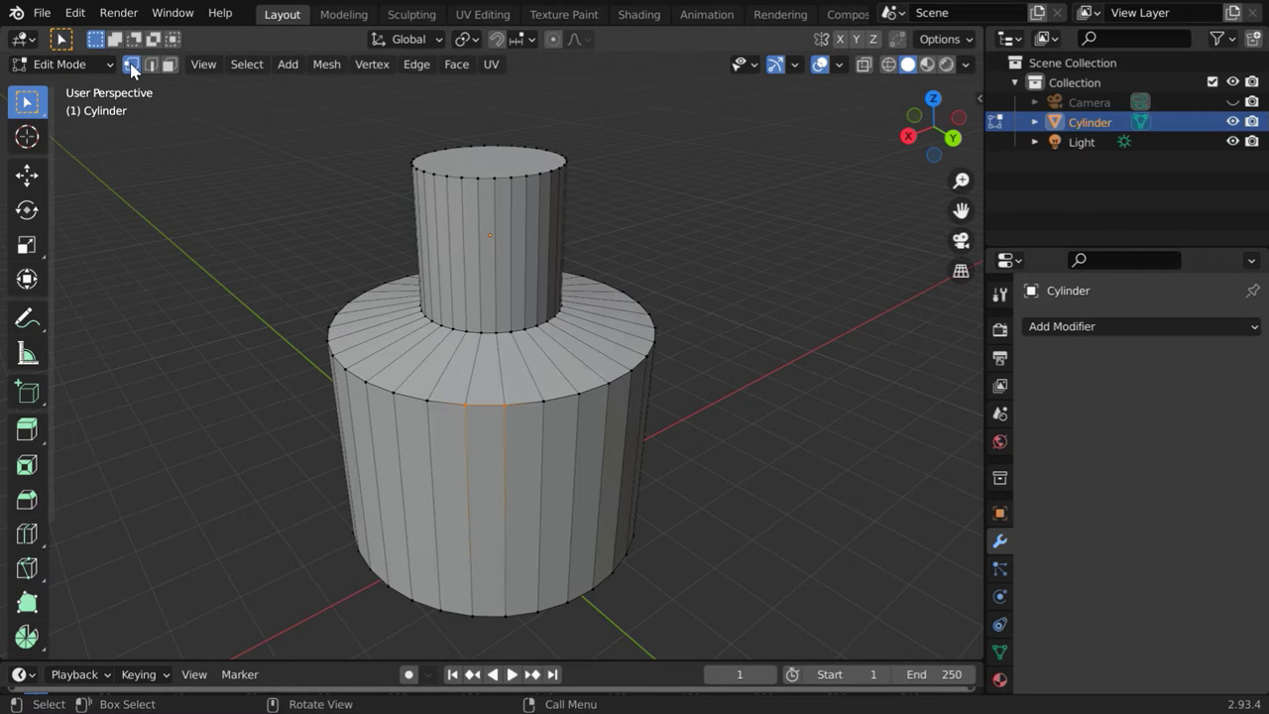
{"action": "key", "text": "a"}
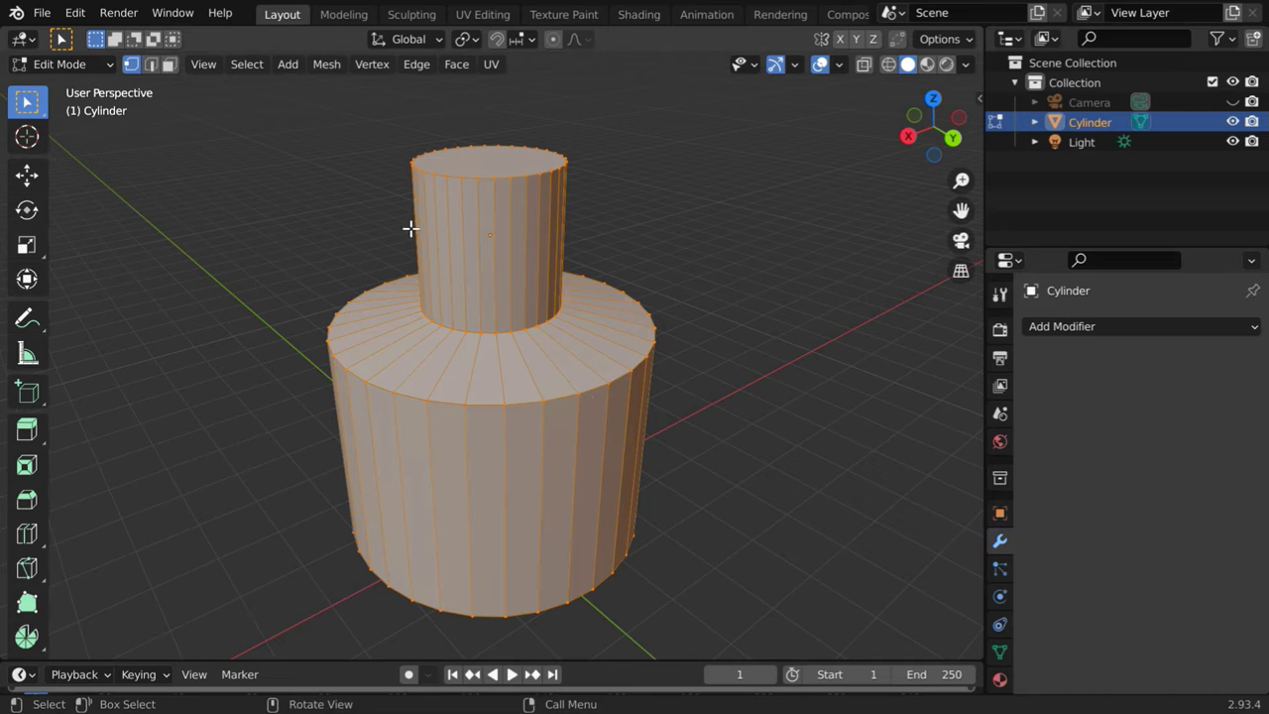
{"action": "left_click", "coordinate": [326, 64]}
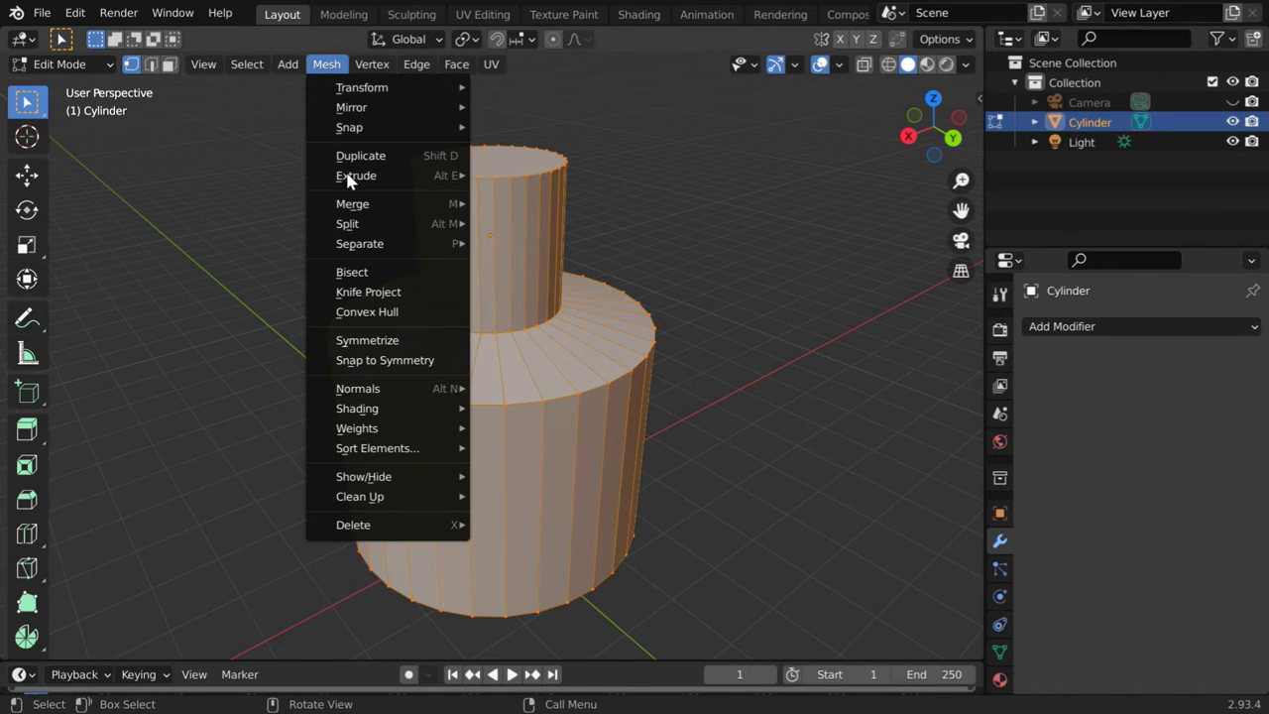
{"action": "mouse_move", "coordinate": [354, 204]}
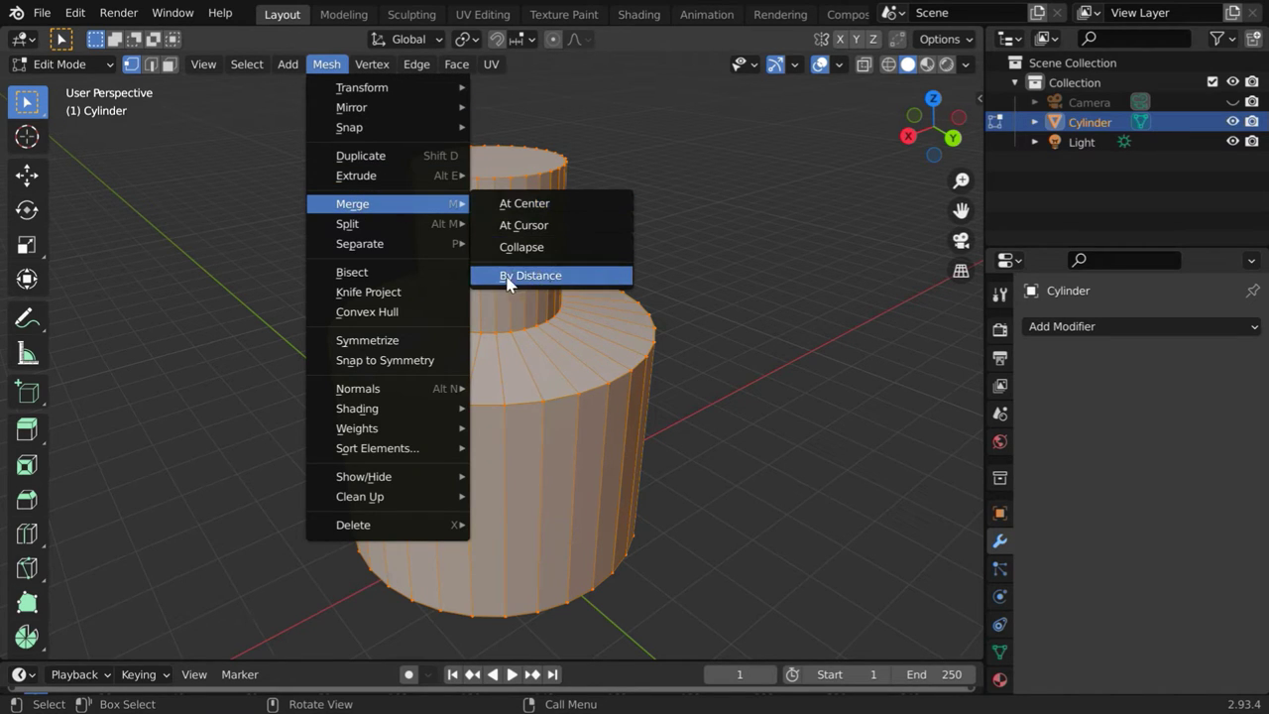
{"action": "left_click", "coordinate": [556, 277]}
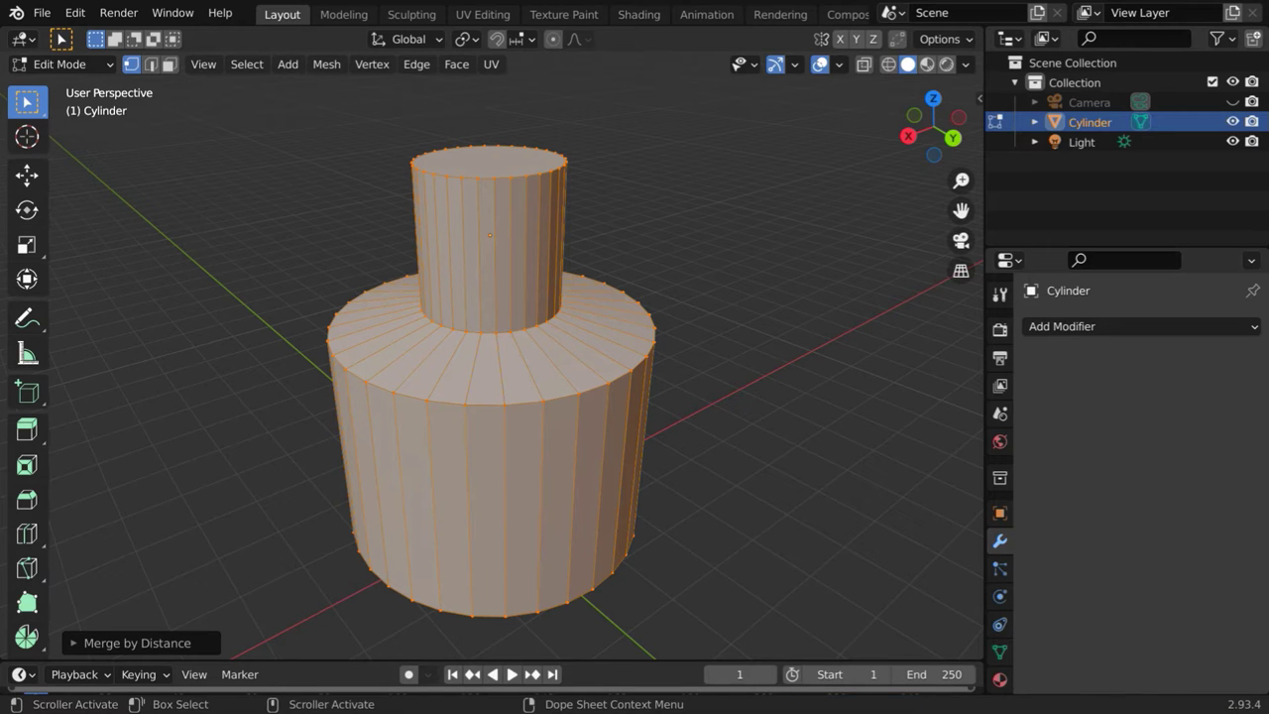
{"action": "left_click", "coordinate": [71, 642]}
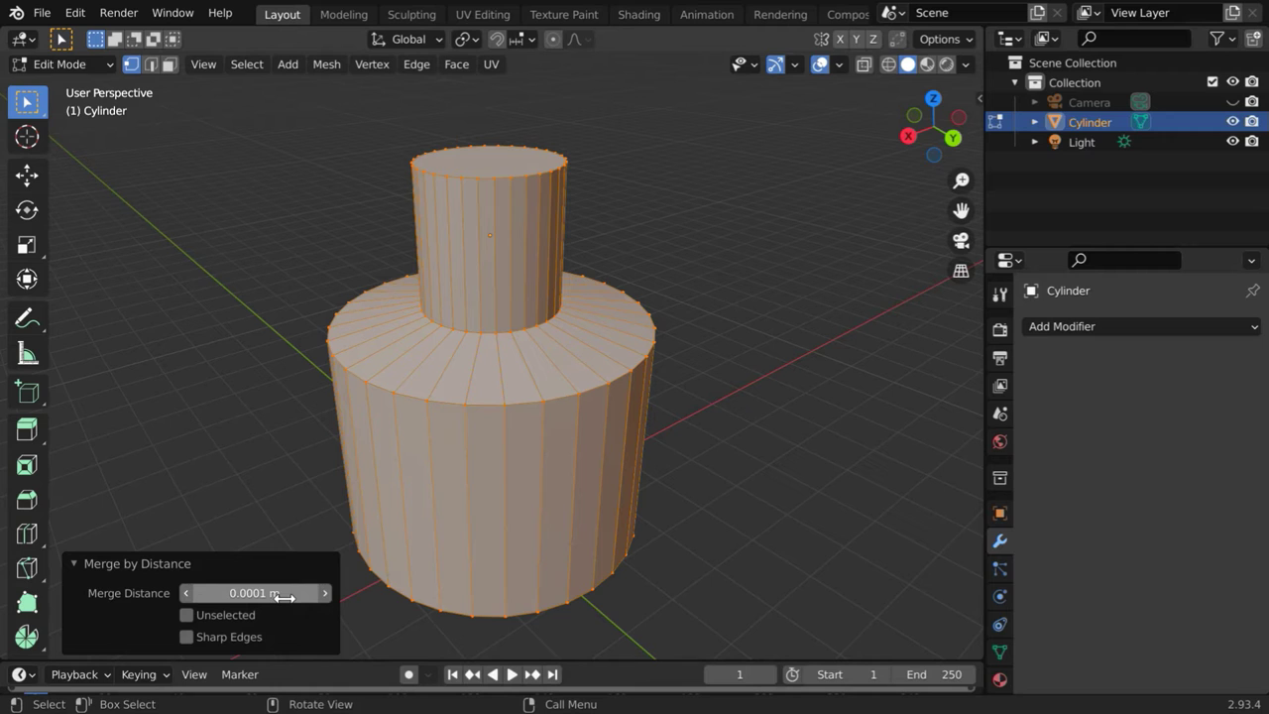
{"action": "left_click", "coordinate": [70, 561]}
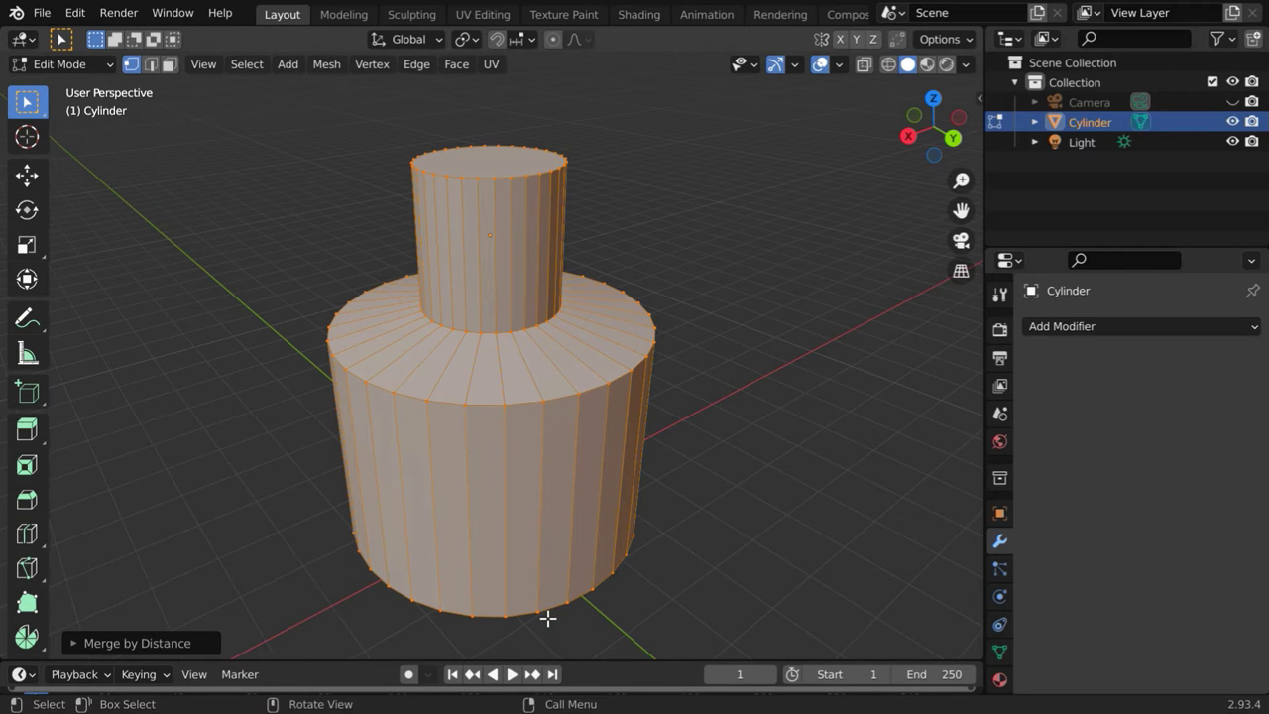
Step: Bevel every cylinder edge about 0.071 m wide and set the bevel to 10 segments
{"action": "left_click", "coordinate": [28, 500]}
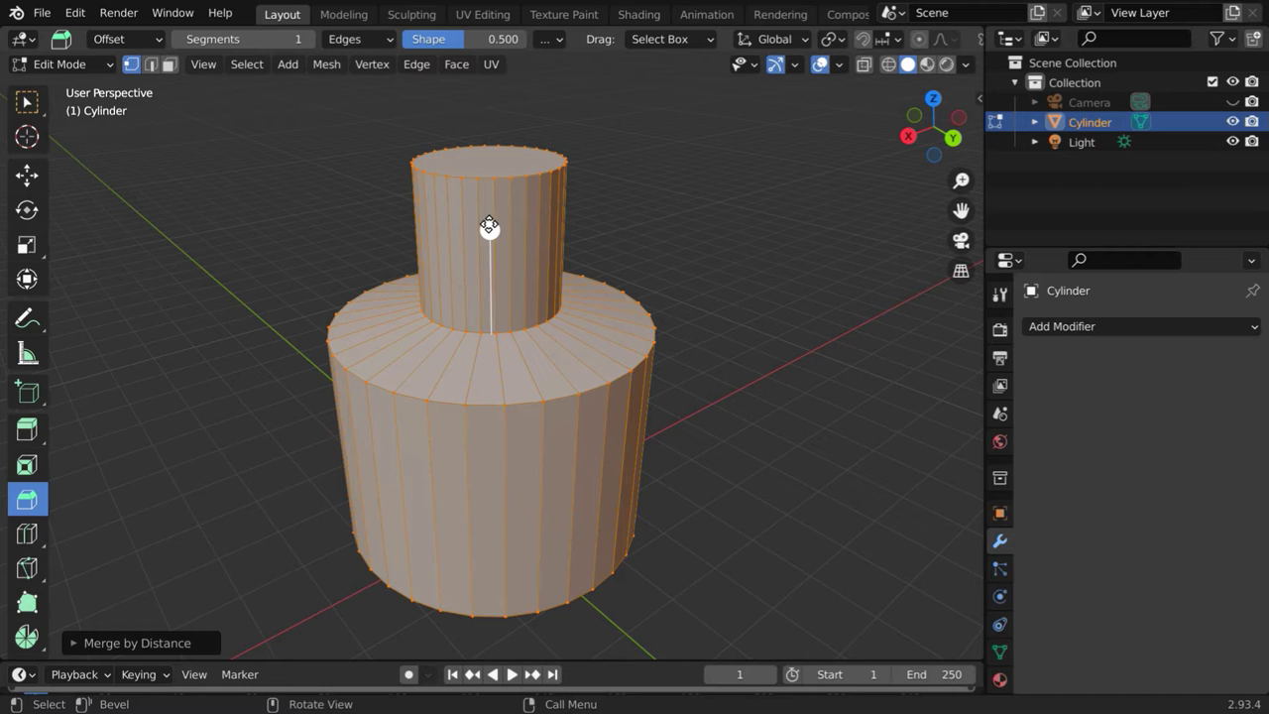
{"action": "left_click_drag", "start_coordinate": [489, 227], "coordinate": [499, 216]}
{"action": "left_click", "coordinate": [77, 643]}
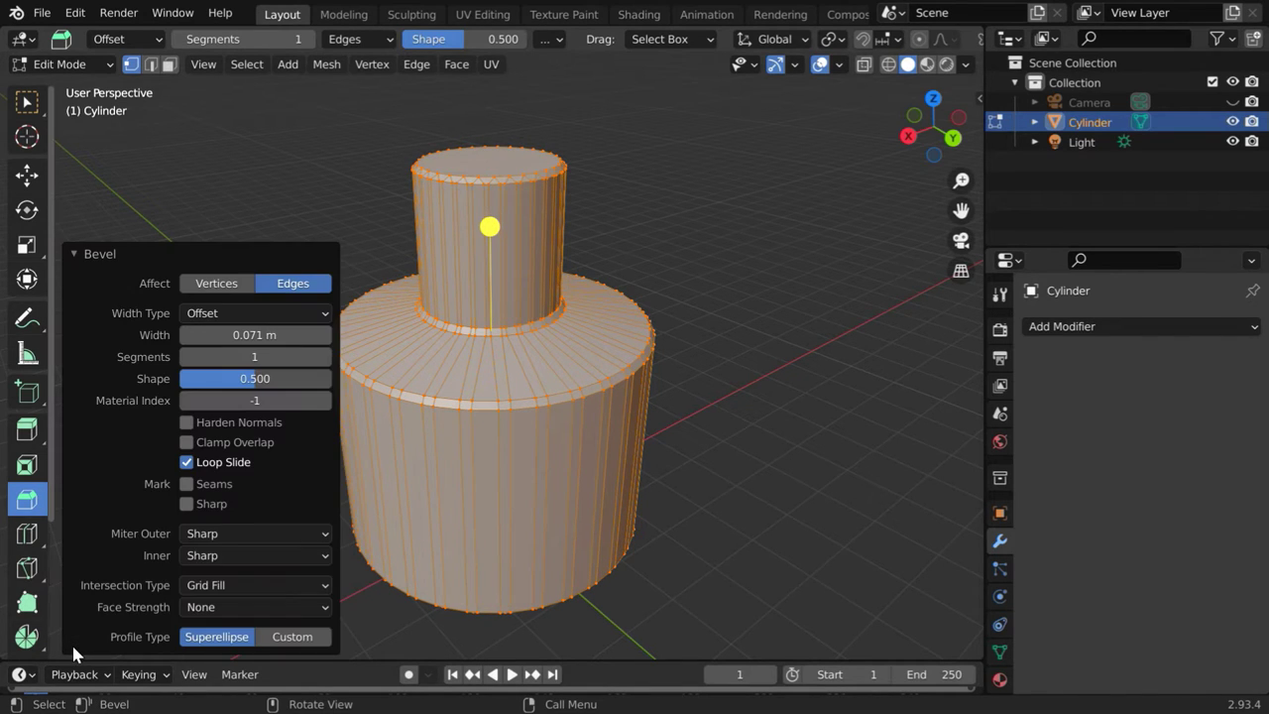
{"action": "left_click", "coordinate": [261, 359]}
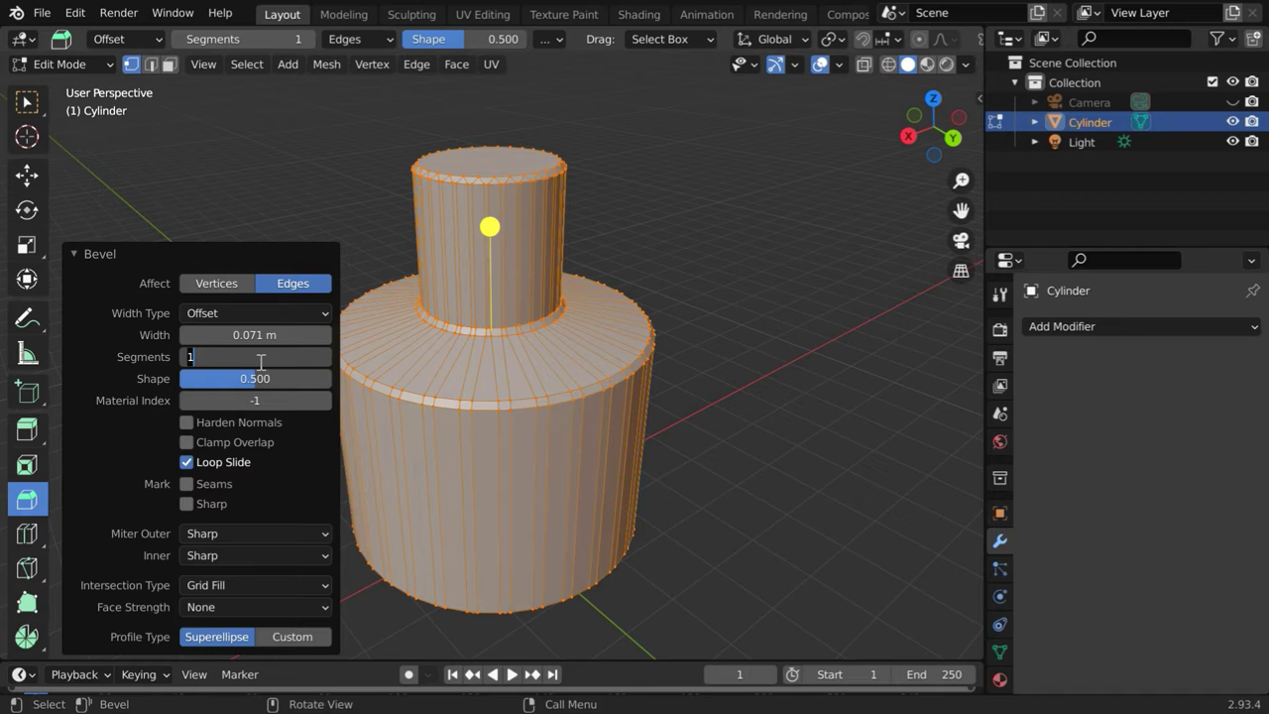
{"action": "type", "text": "10"}
{"action": "key", "text": "Return"}
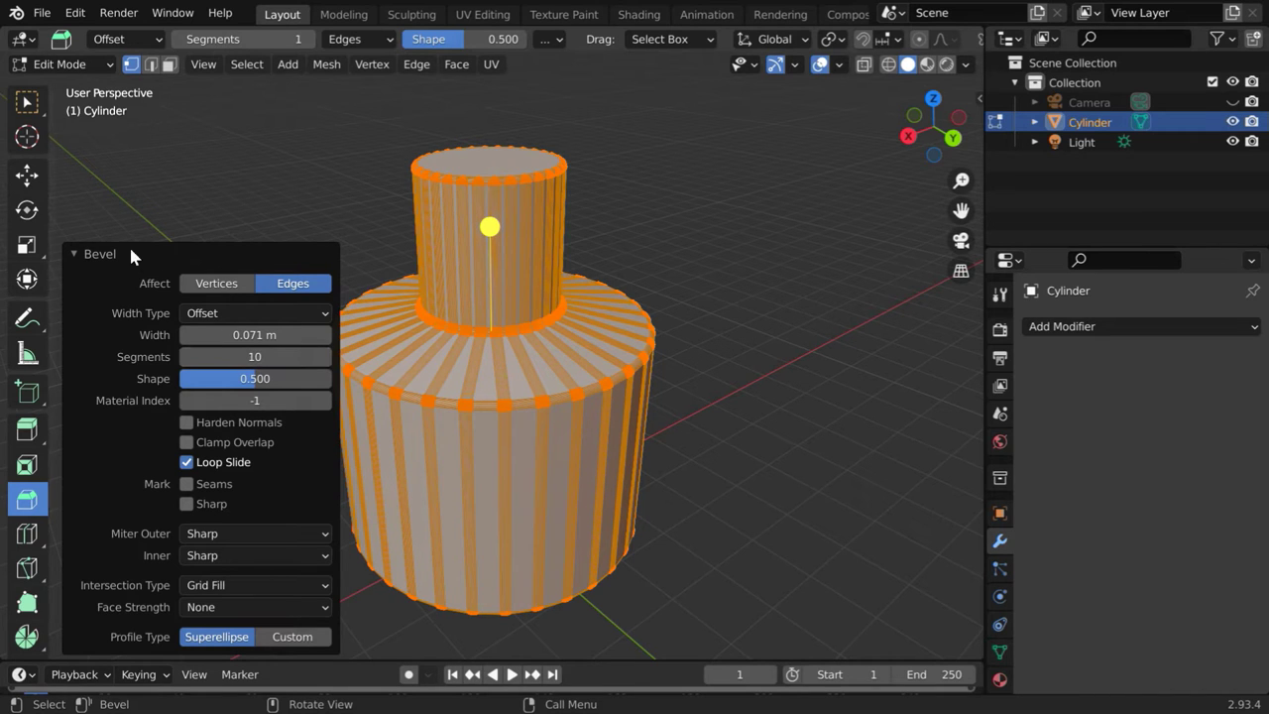
{"action": "left_click", "coordinate": [71, 253]}
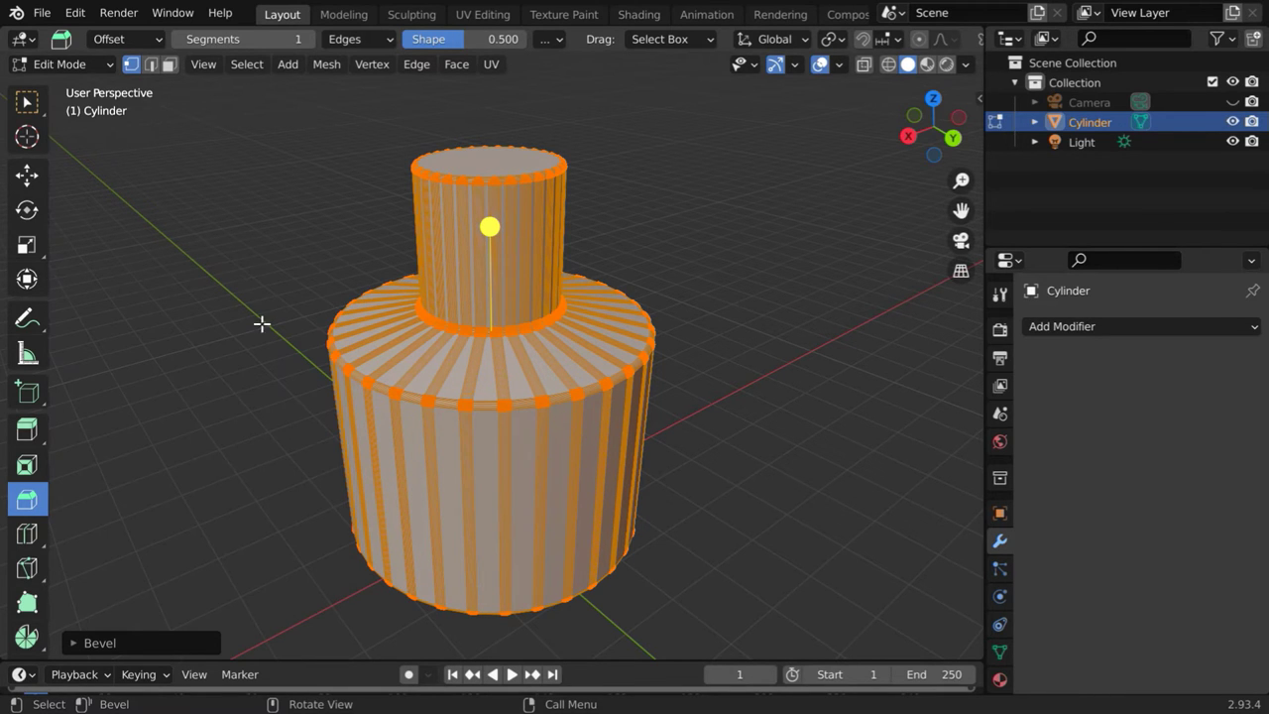
Step: Return to Object Mode, deselect the cylinder, and orbit around it to inspect the bevel
{"action": "left_click", "coordinate": [62, 63]}
{"action": "left_click", "coordinate": [60, 88]}
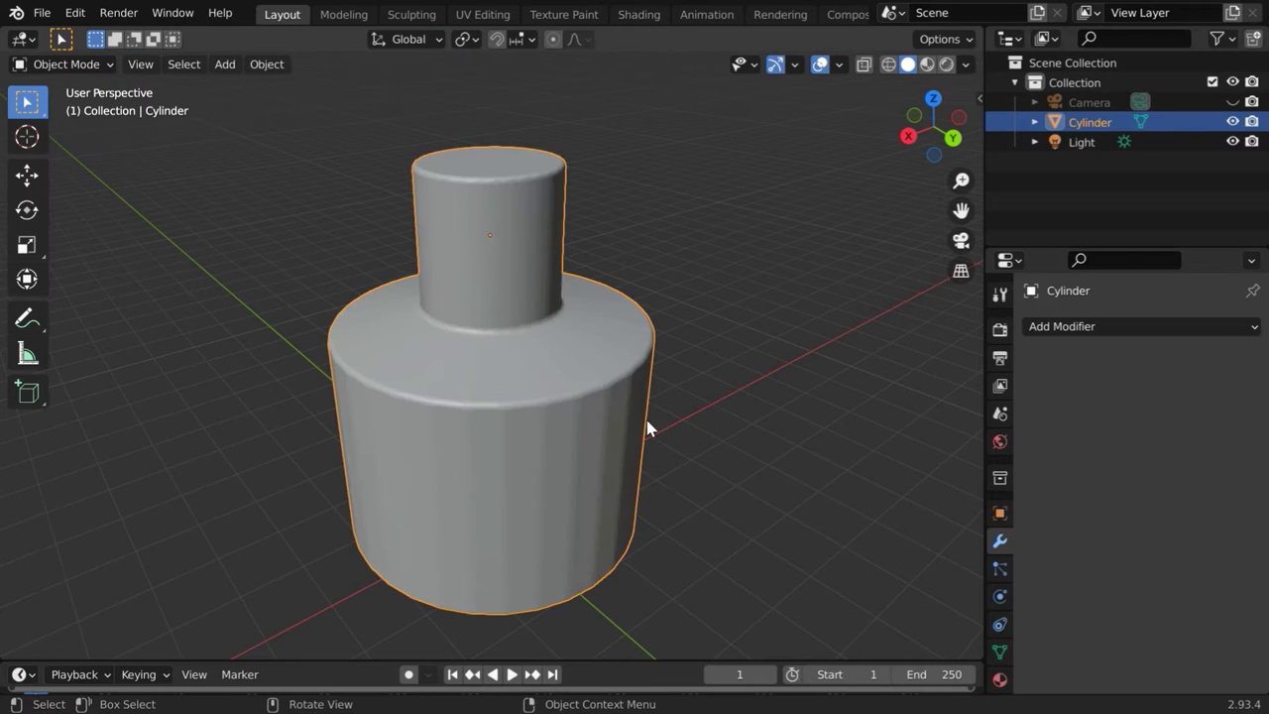
{"action": "left_click", "coordinate": [697, 432]}
{"action": "scroll", "coordinate": [692, 432], "scroll_direction": "up", "scroll_amount": 4}
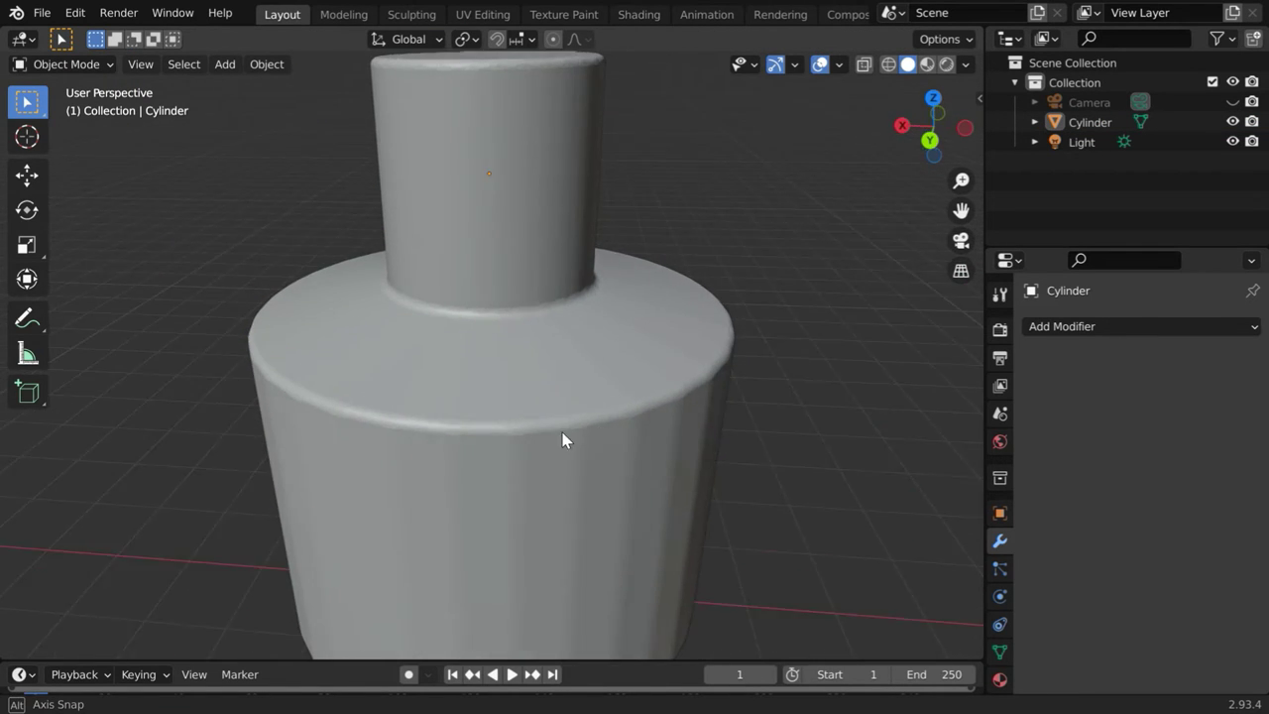
{"action": "middle_click_drag", "start_coordinate": [562, 439], "coordinate": [556, 384]}
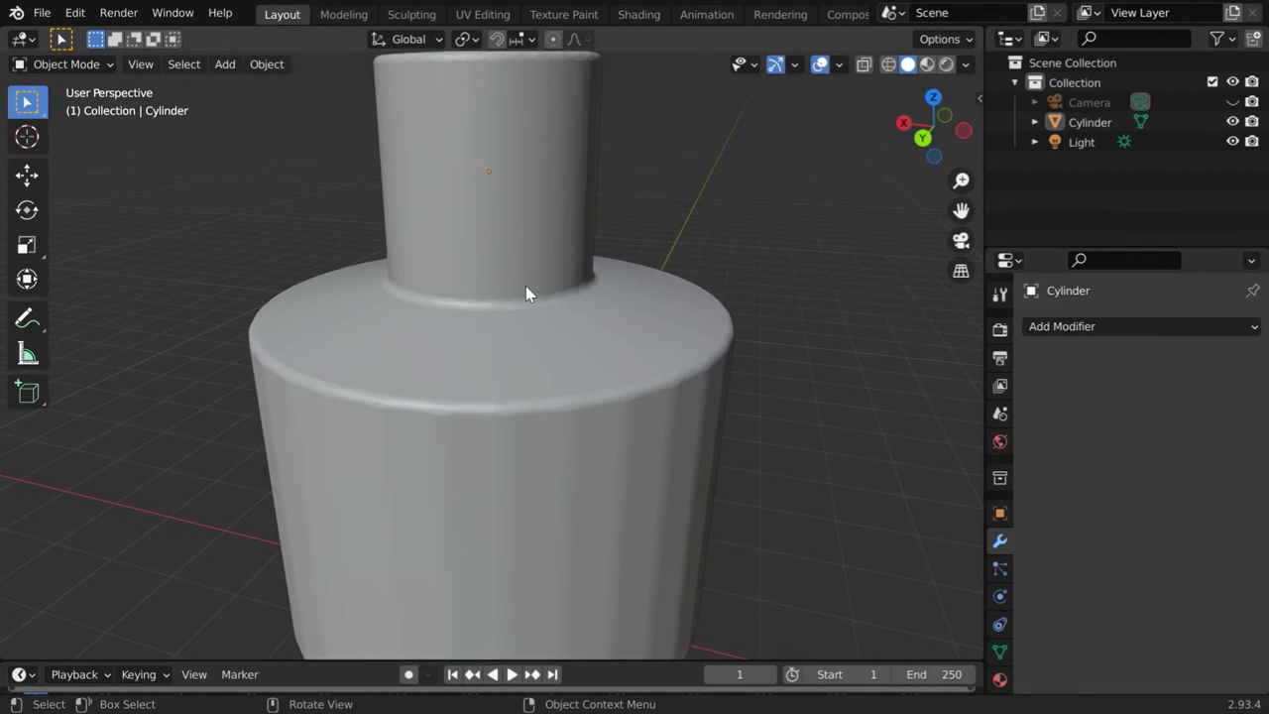
{"action": "scroll", "coordinate": [600, 367], "scroll_direction": "down", "scroll_amount": 4}
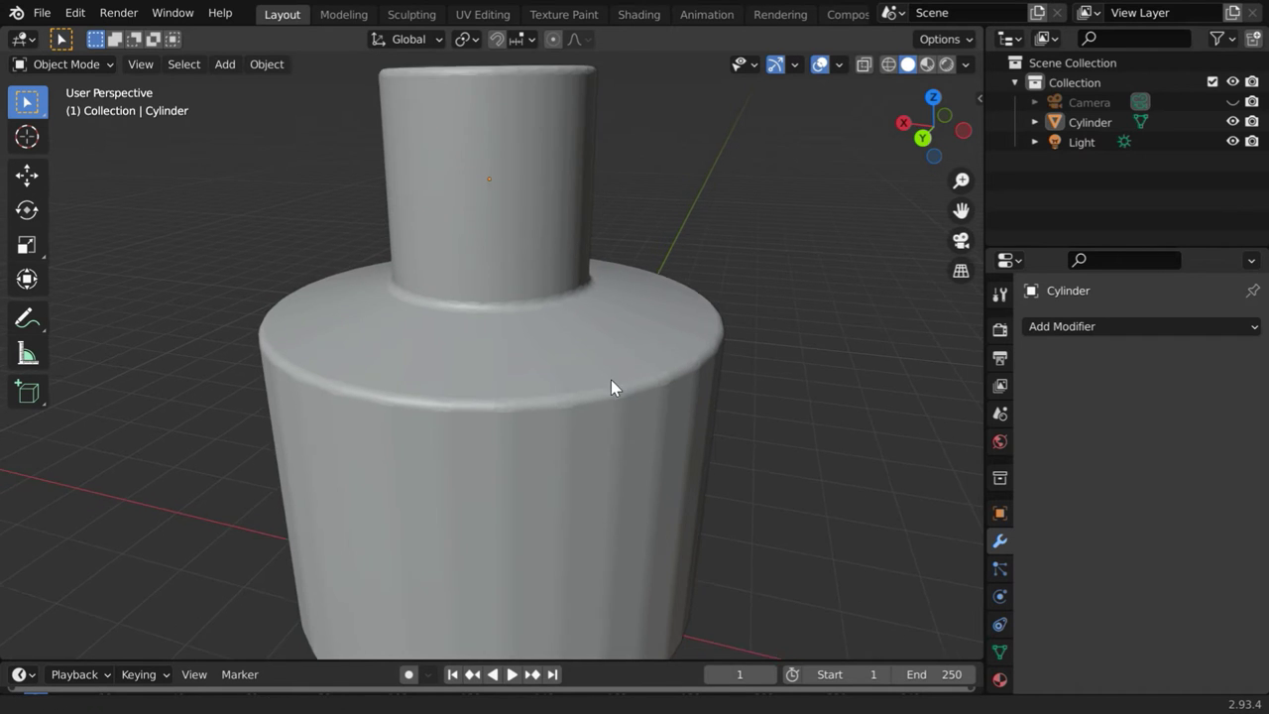
{"action": "middle_click_drag", "start_coordinate": [654, 414], "coordinate": [839, 439]}
{"action": "scroll", "coordinate": [659, 486], "scroll_direction": "up", "scroll_amount": 3}
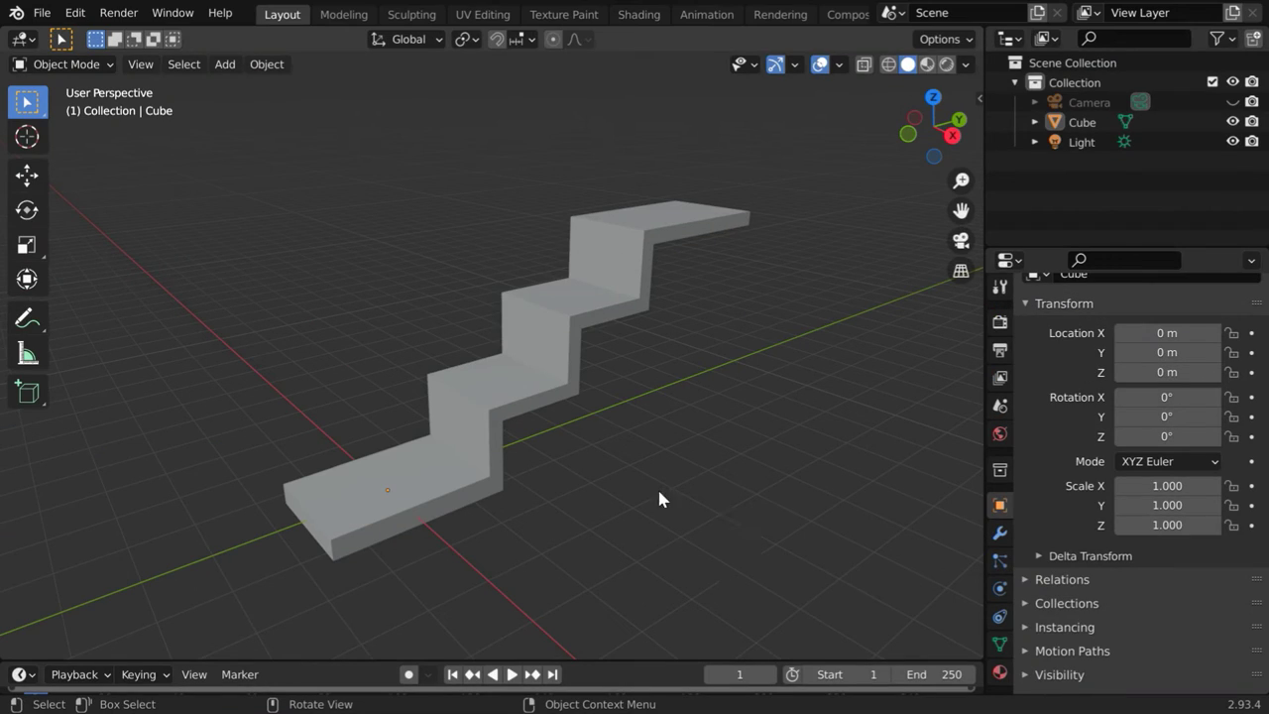
Step: Select the staircase object and switch it into Edit Mode
{"action": "left_click", "coordinate": [538, 395]}
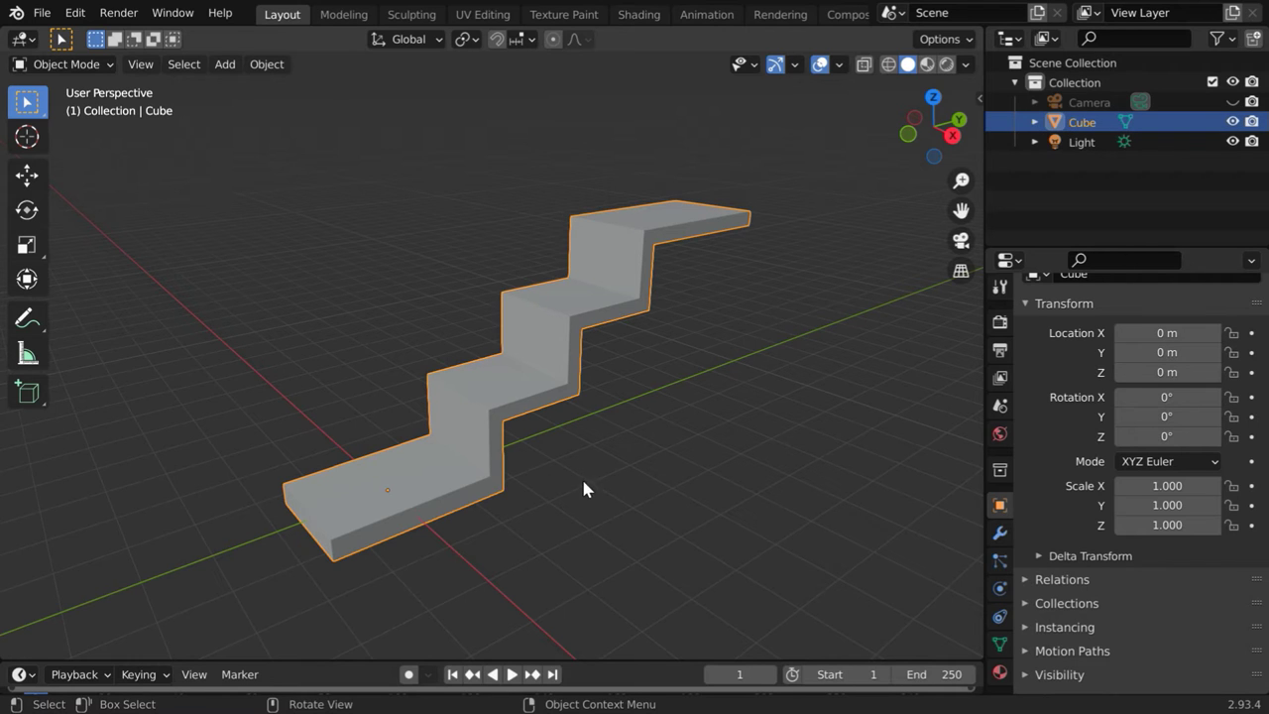
{"action": "mouse_move", "coordinate": [600, 491]}
{"action": "middle_mouse_down"}
{"action": "mouse_move", "coordinate": [619, 492]}
{"action": "mouse_move", "coordinate": [598, 477]}
{"action": "middle_mouse_up"}
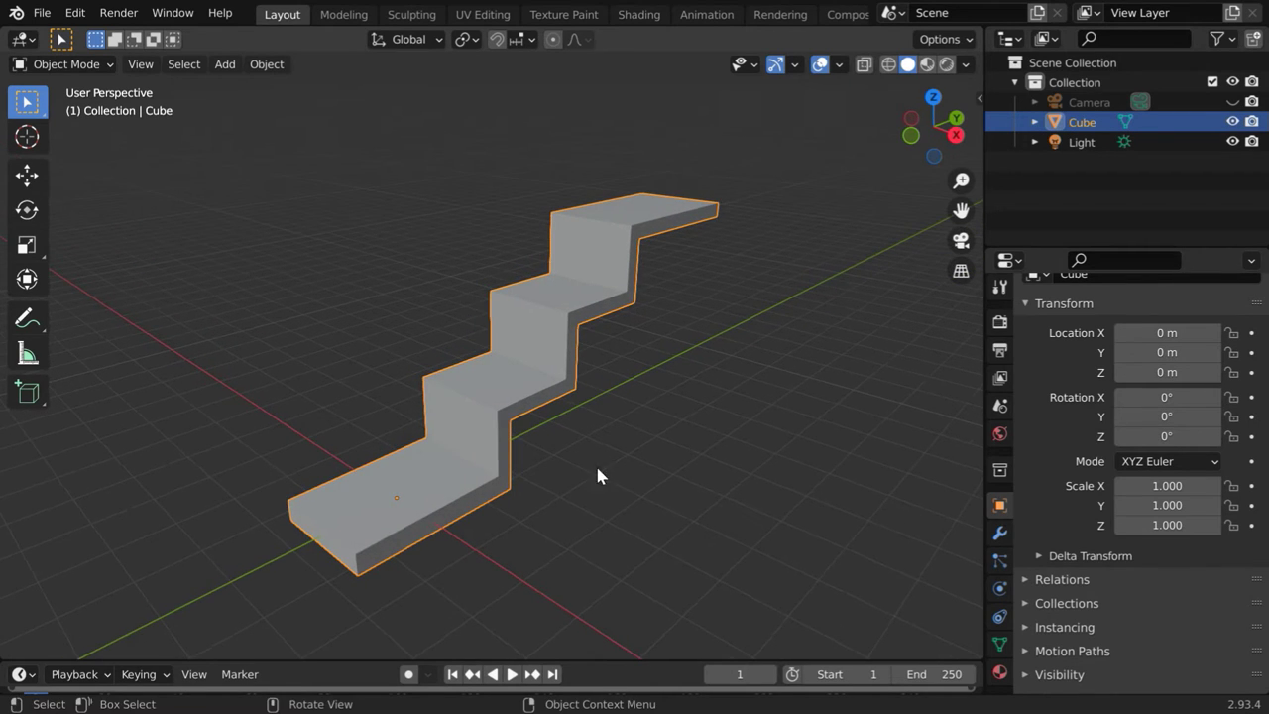
{"action": "left_click", "coordinate": [68, 63]}
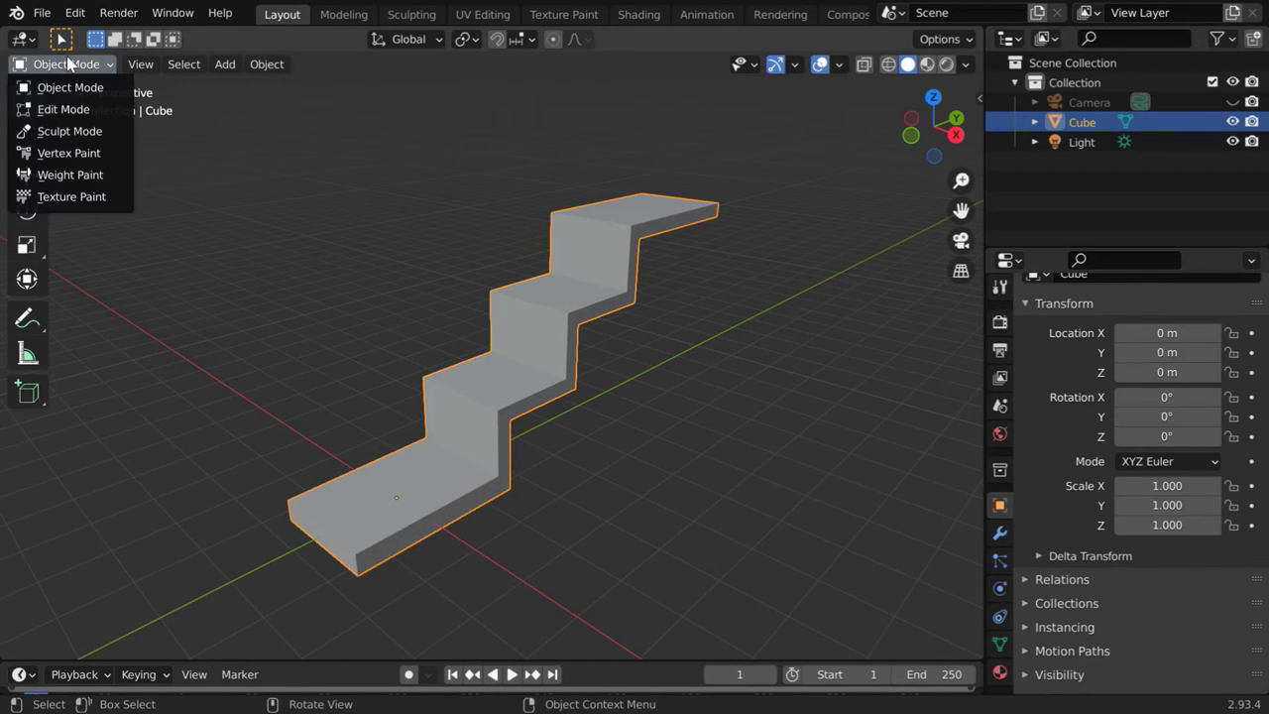
{"action": "left_click", "coordinate": [80, 110]}
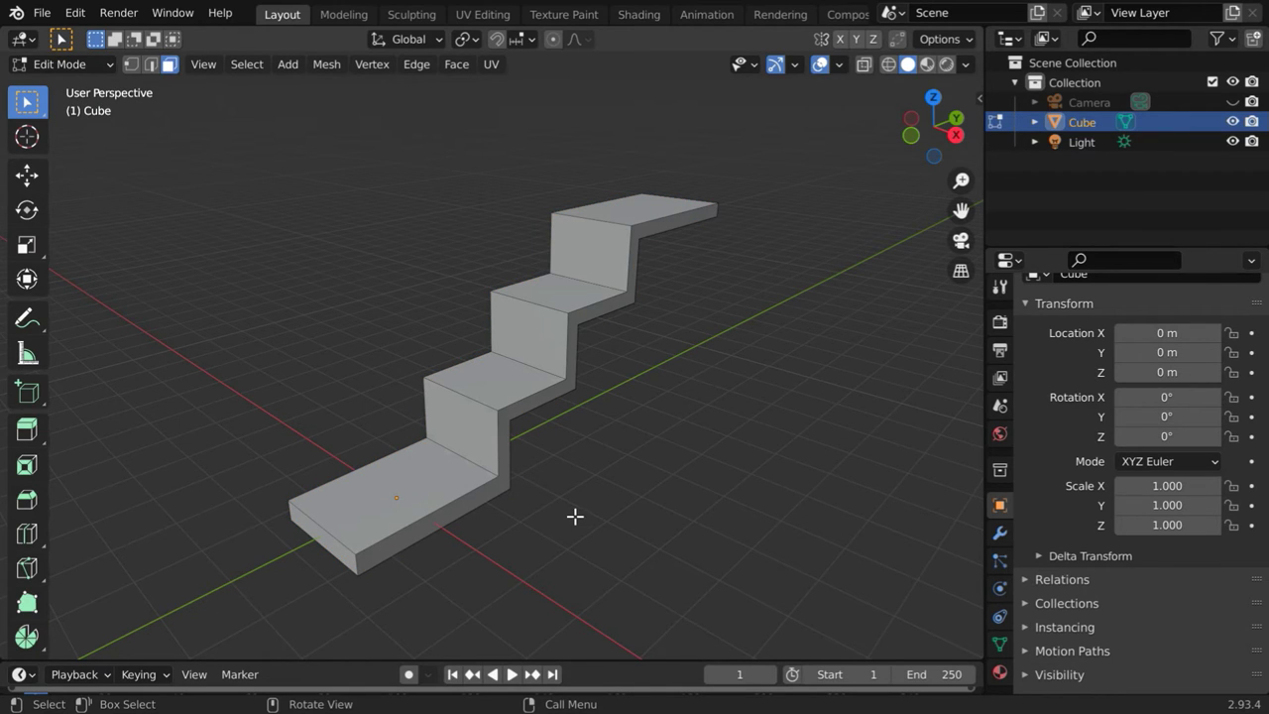
Step: Select all staircase faces and bevel every edge about 0.0908 m wide
{"action": "key", "text": "a"}
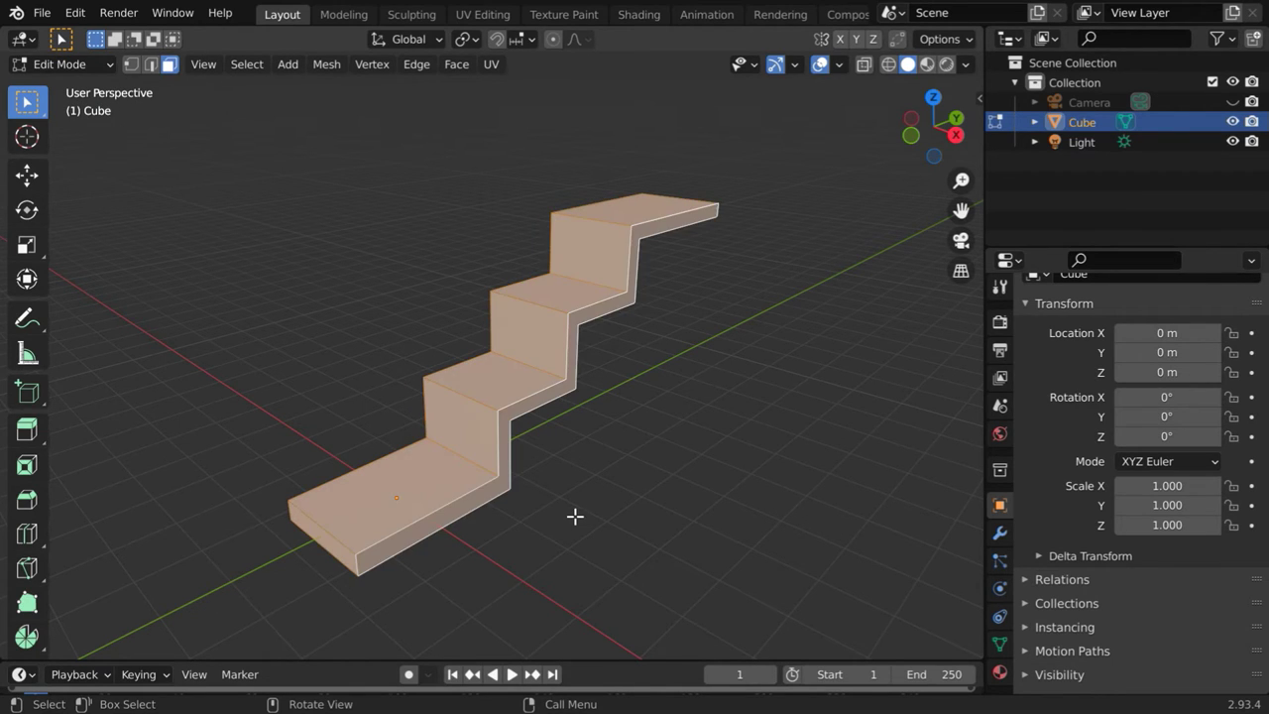
{"action": "left_click", "coordinate": [27, 499]}
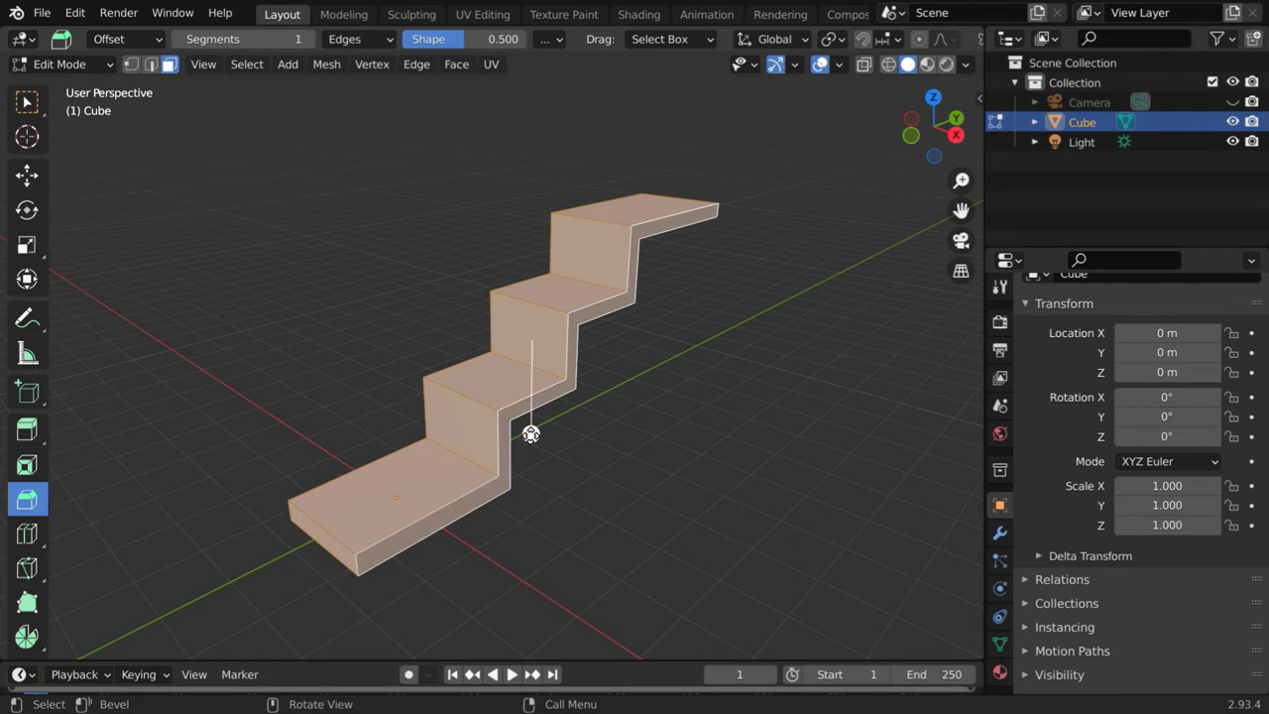
{"action": "left_click_drag", "start_coordinate": [531, 437], "coordinate": [600, 446]}
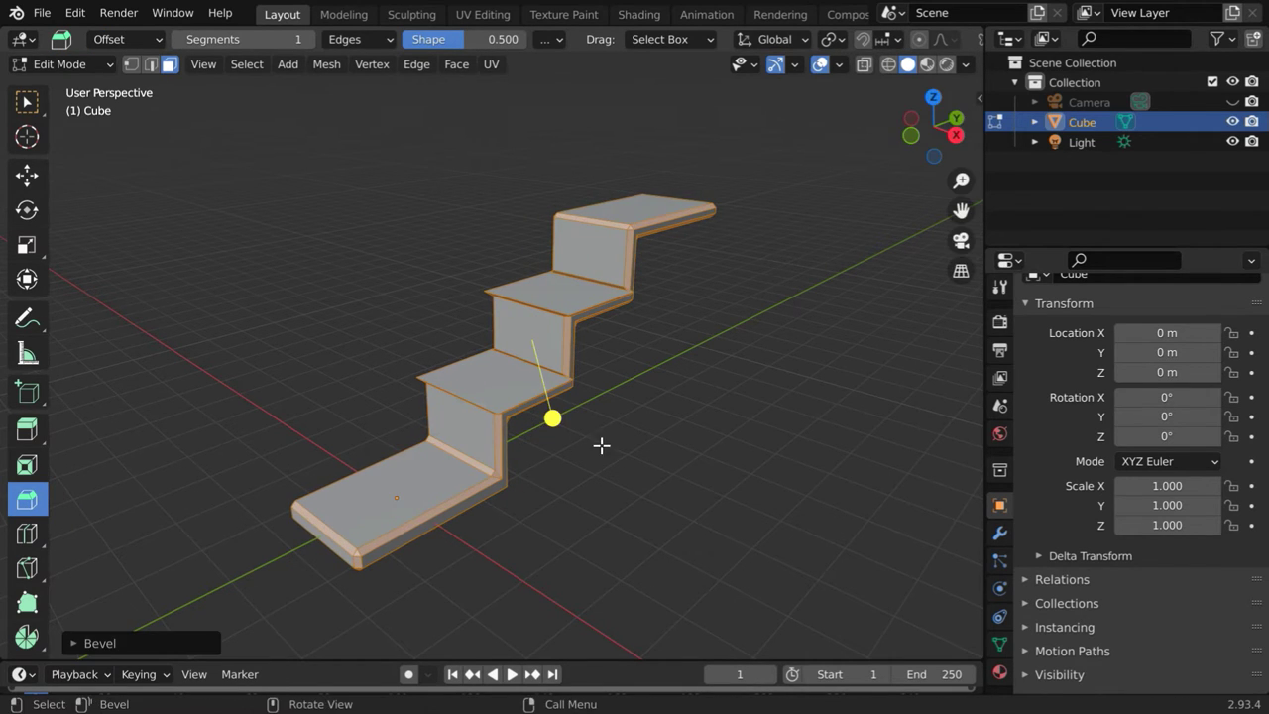
{"action": "scroll", "coordinate": [631, 487], "scroll_direction": "up", "scroll_amount": 5}
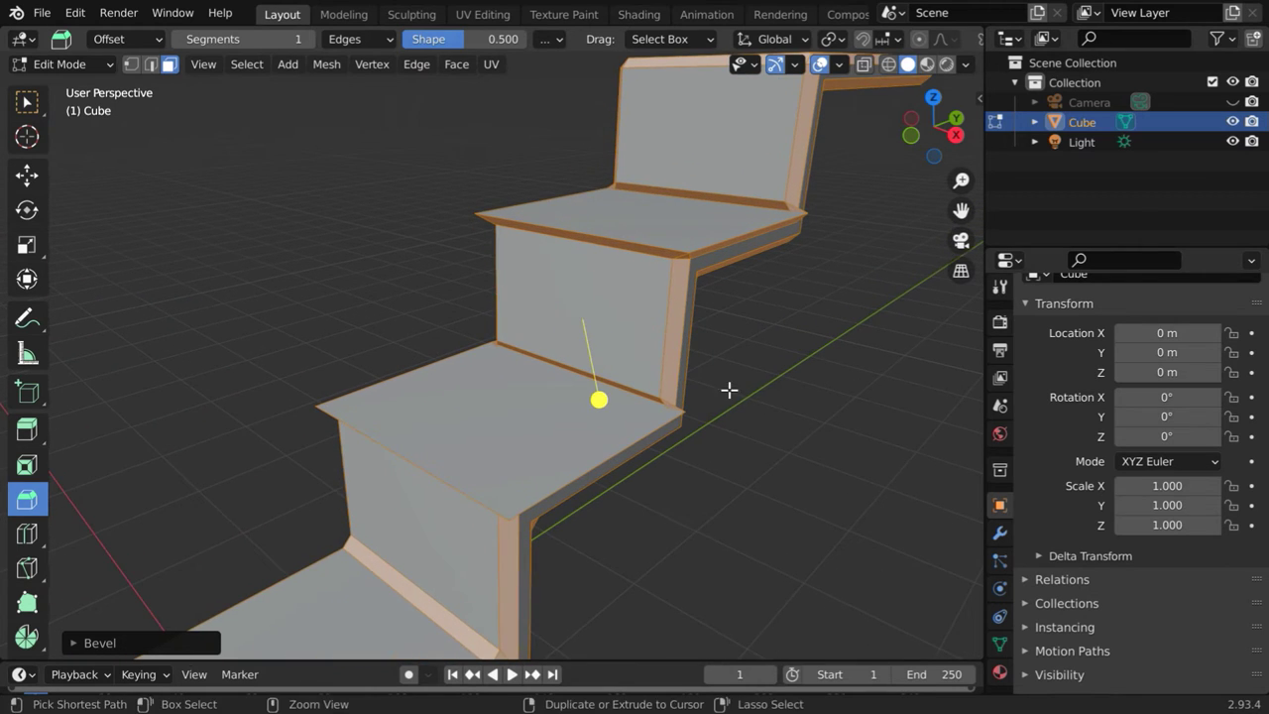
{"action": "middle_click_drag", "start_coordinate": [730, 388], "coordinate": [707, 379]}
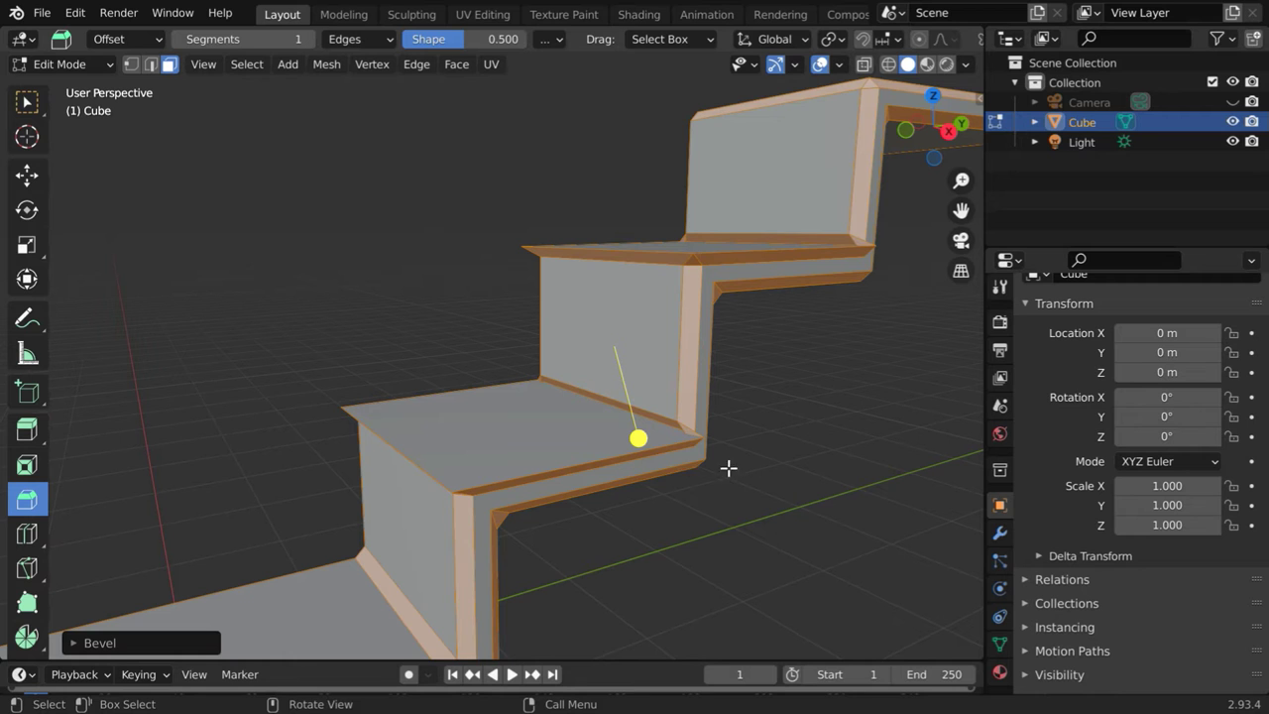
{"action": "middle_click_drag", "start_coordinate": [680, 459], "coordinate": [615, 525]}
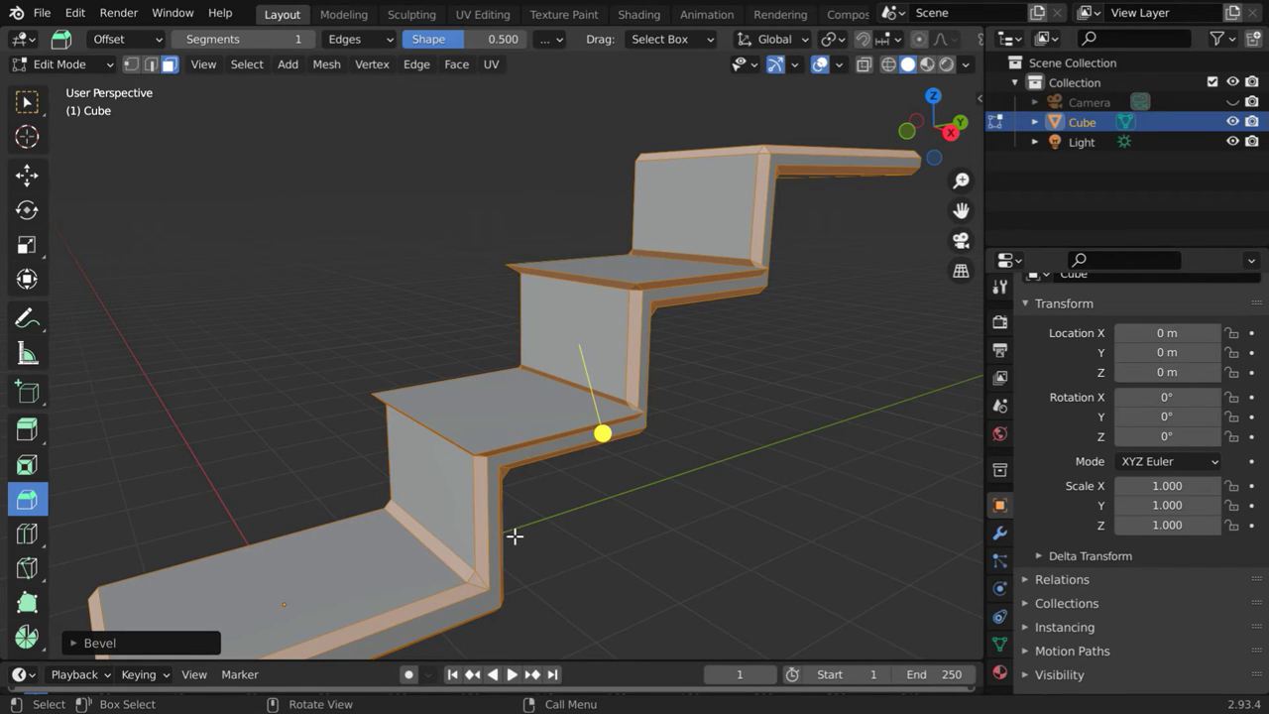
Step: Set the staircase bevel to 10 segments and inspect the rounded steps
{"action": "left_click", "coordinate": [71, 641]}
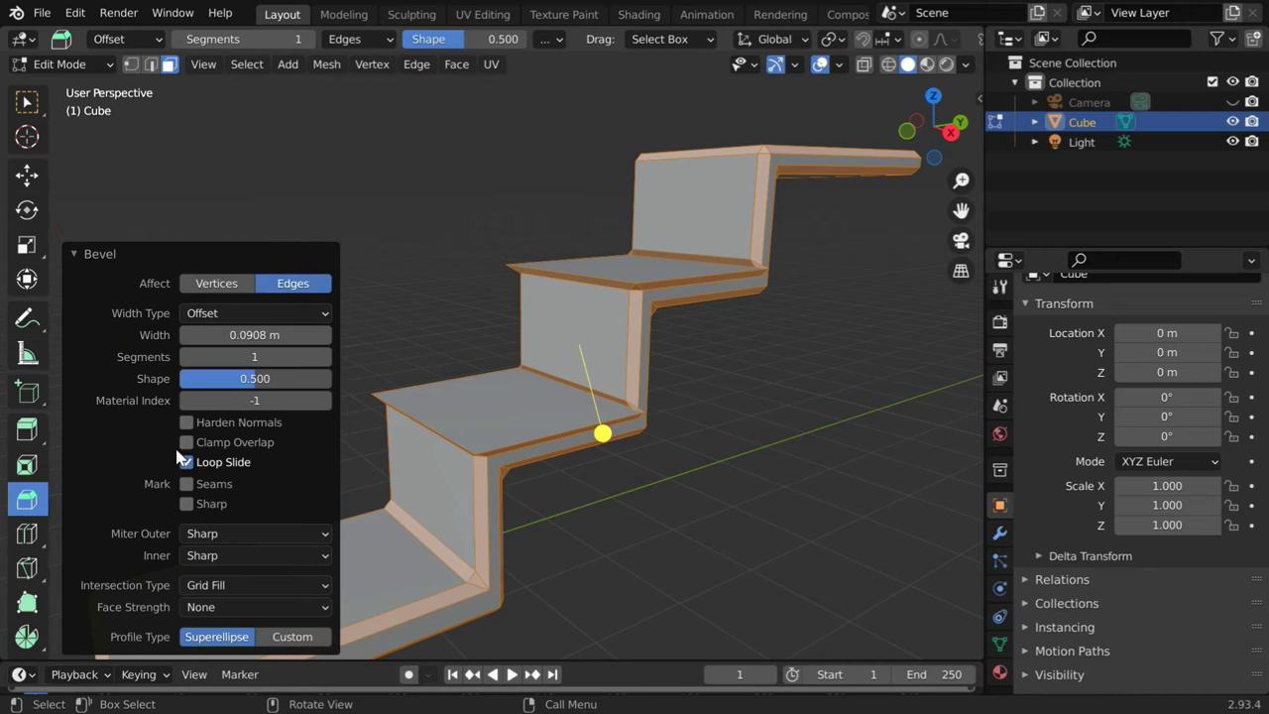
{"action": "left_click", "coordinate": [250, 362]}
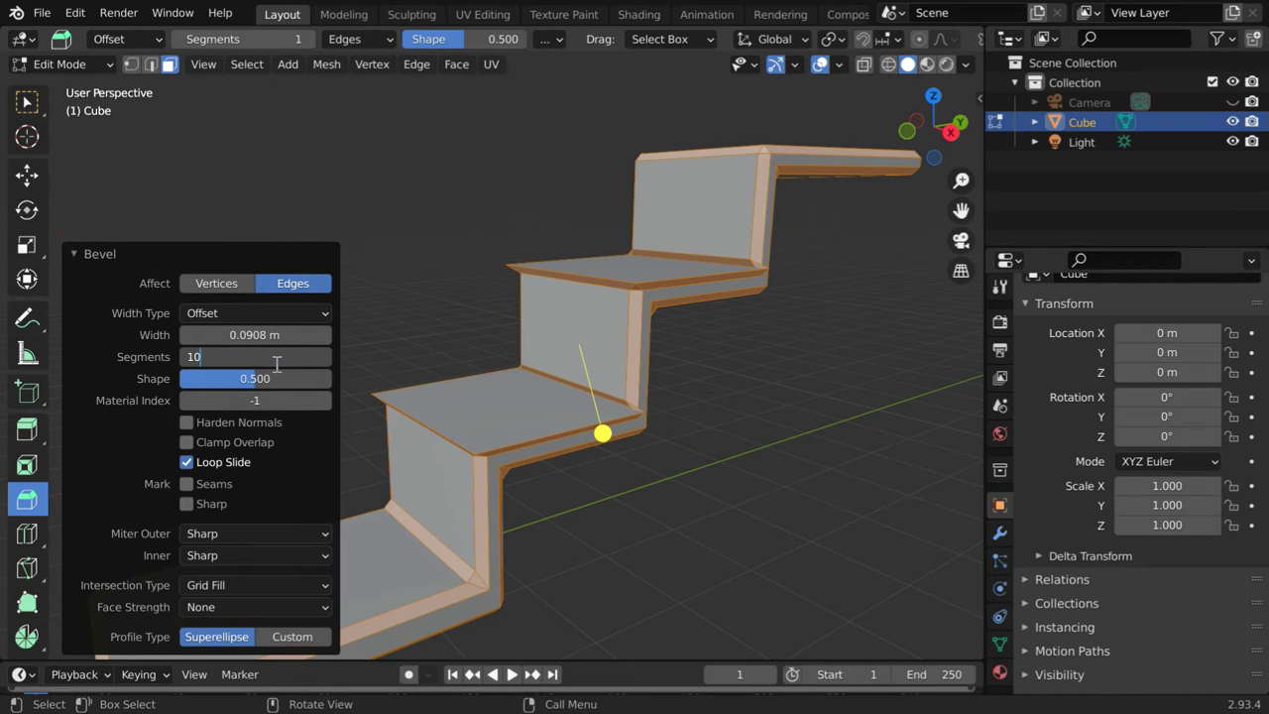
{"action": "type", "text": "10"}
{"action": "key", "text": "Return"}
{"action": "left_click", "coordinate": [75, 260]}
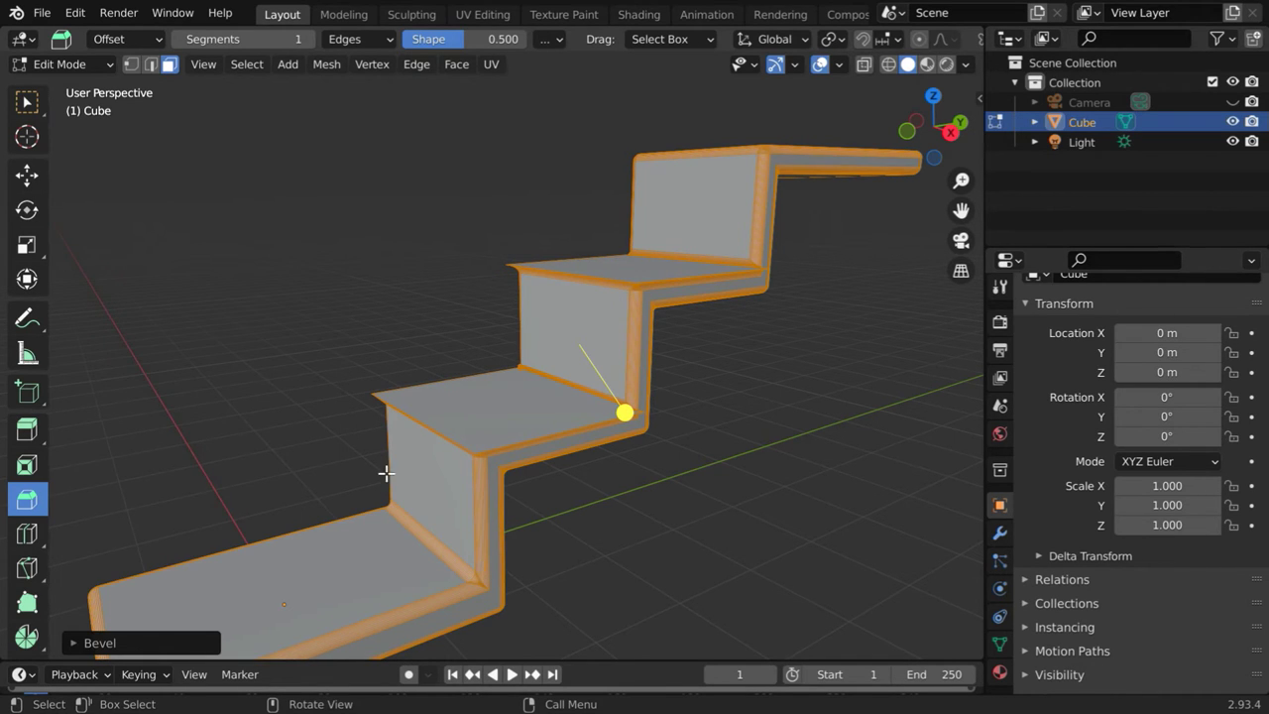
{"action": "middle_click_drag", "start_coordinate": [636, 379], "coordinate": [683, 368]}
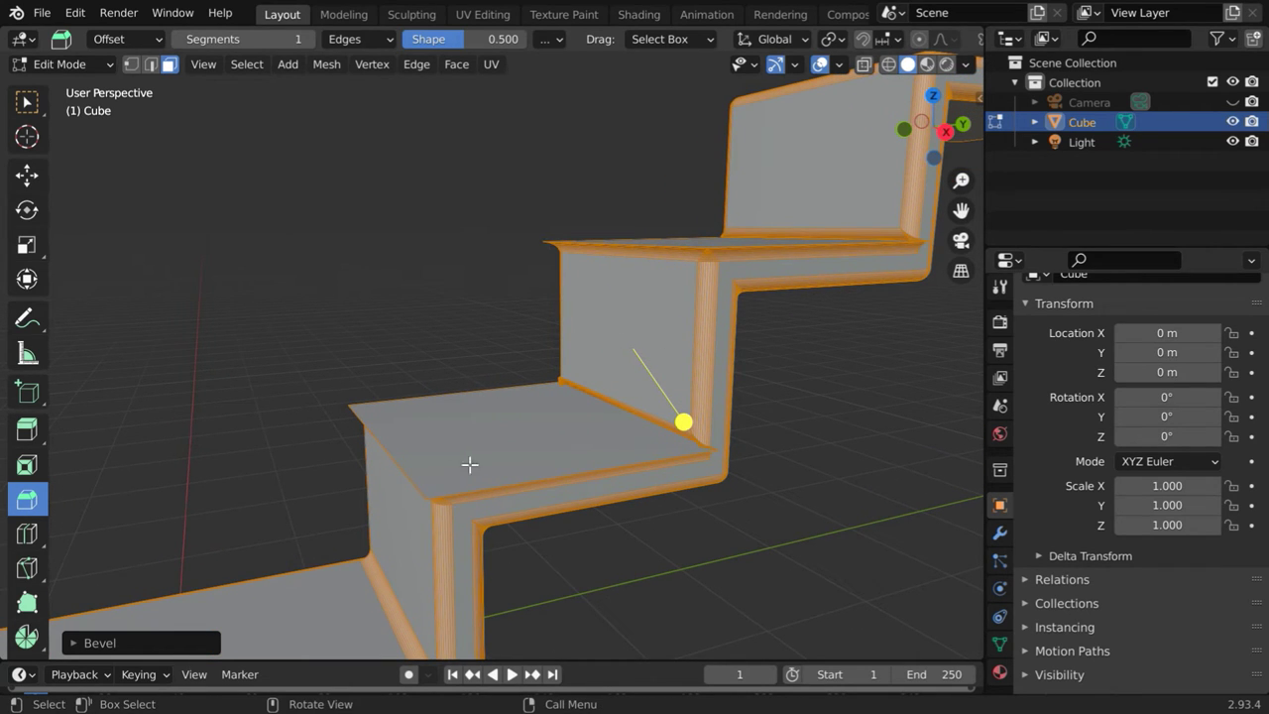
{"action": "middle_click_drag", "start_coordinate": [566, 467], "coordinate": [634, 632], "text": "ctrl"}
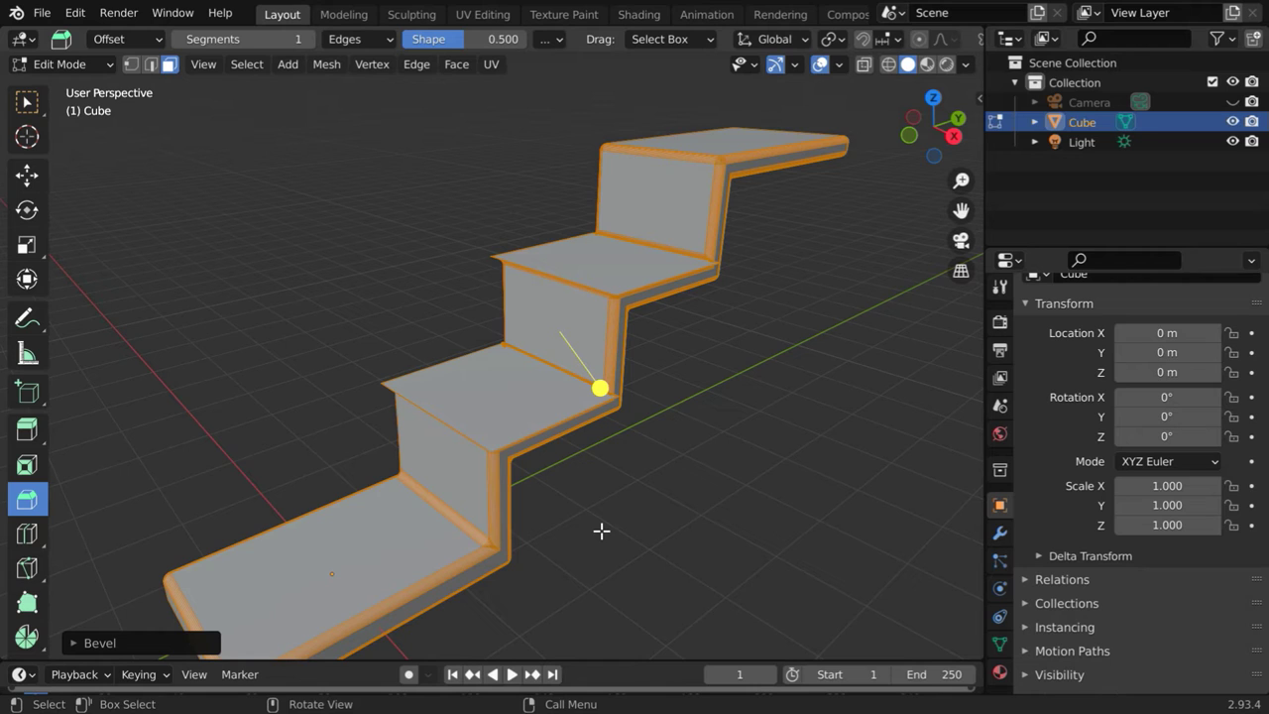
Step: Undo the staircase bevel and clear the selection with box select
{"action": "key", "text": "ctrl+z"}
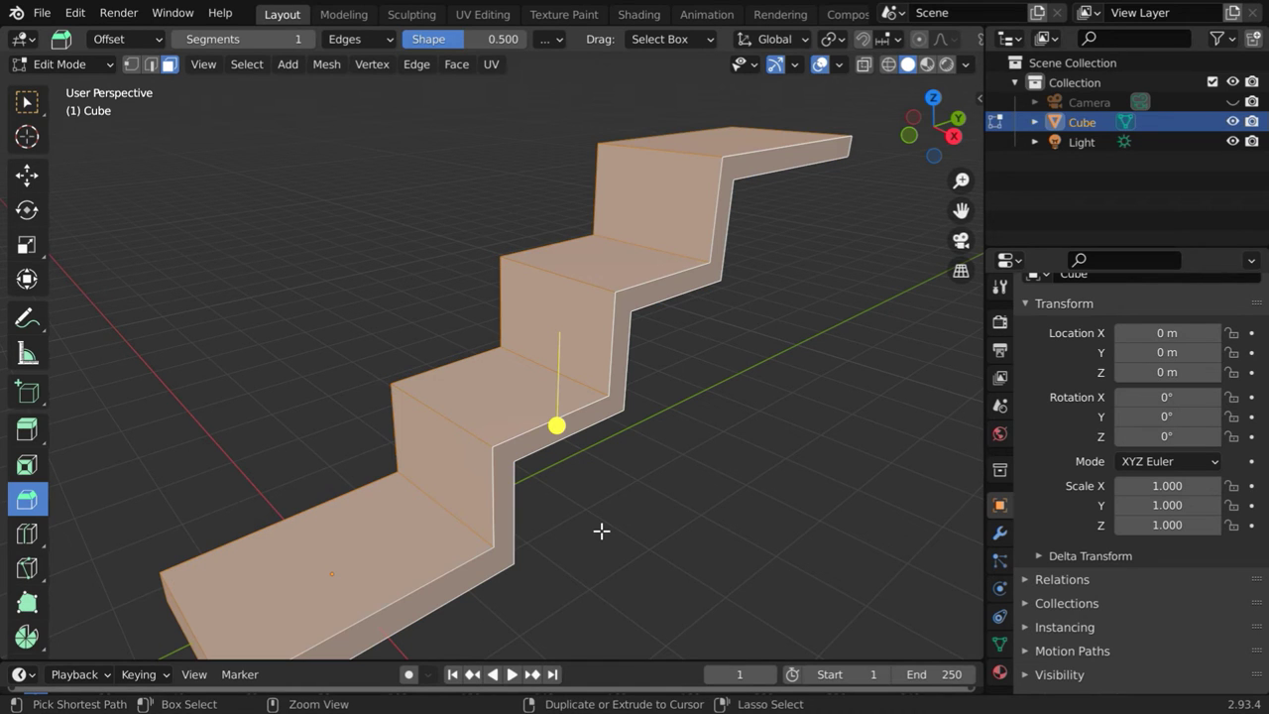
{"action": "key", "text": "w"}
{"action": "left_click", "coordinate": [758, 475]}
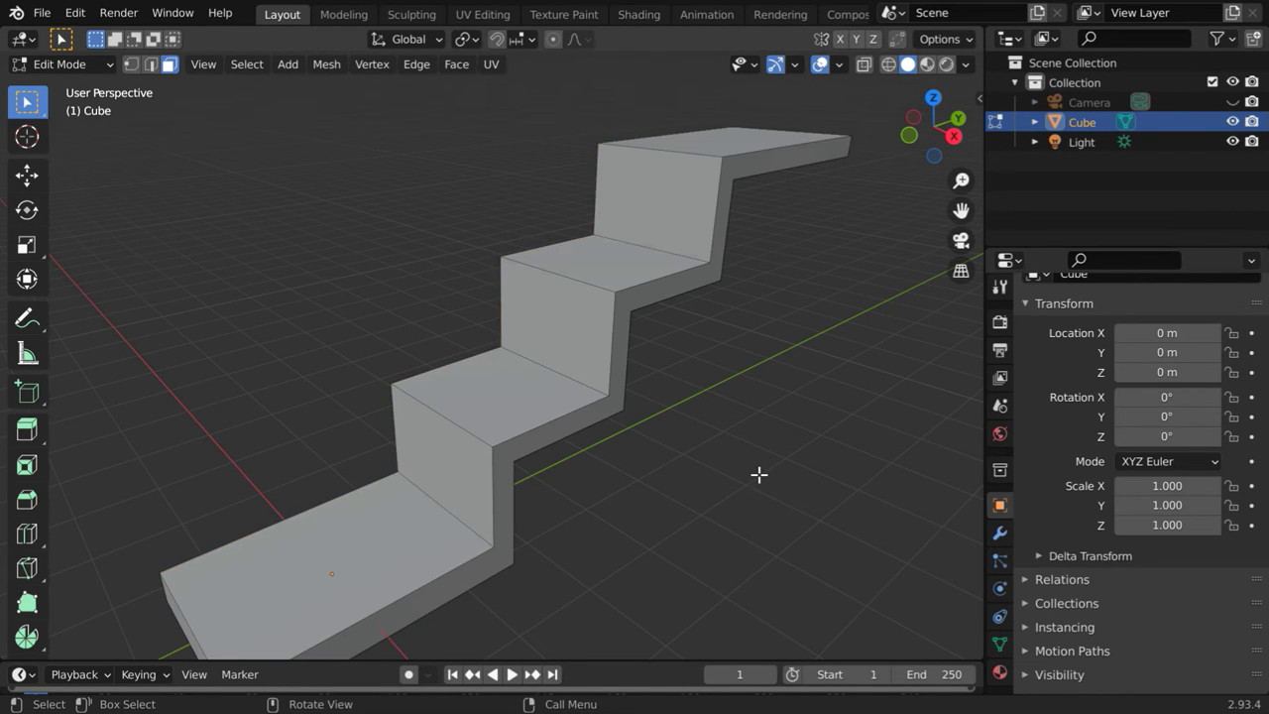
{"action": "scroll", "coordinate": [721, 456], "scroll_direction": "down", "scroll_amount": 3}
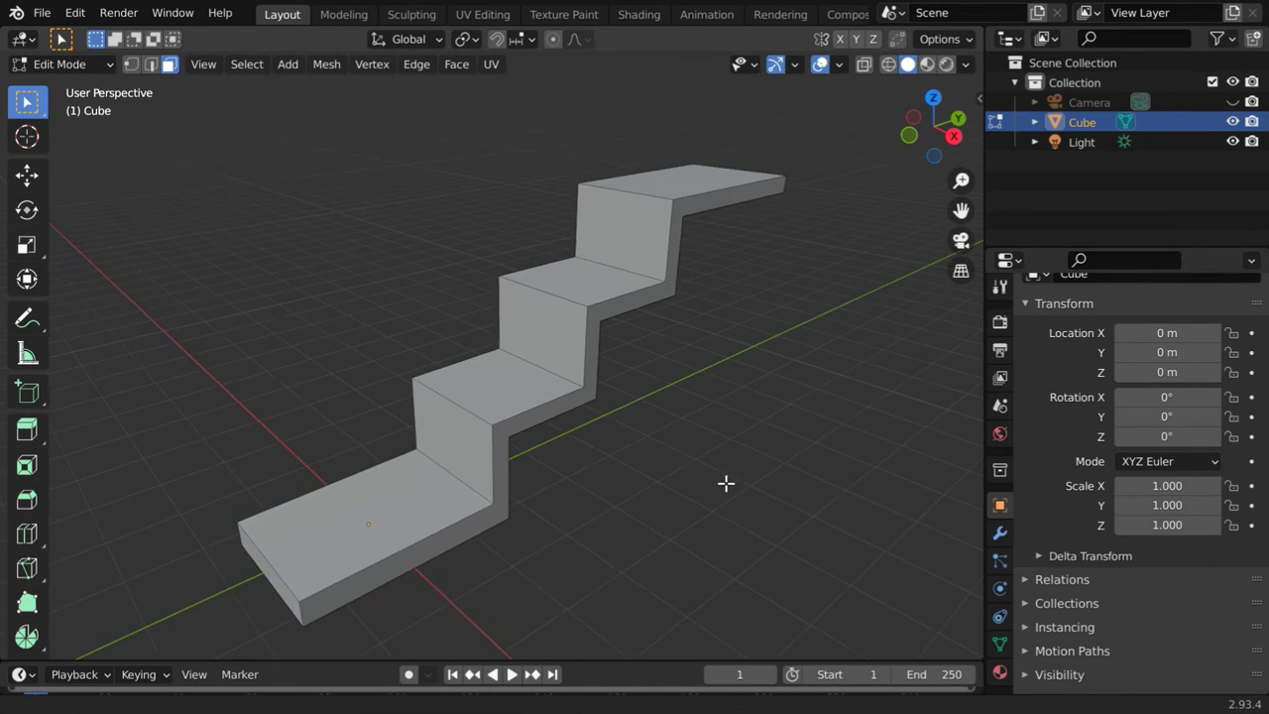
Step: Enable face normals display in Viewport Overlays with a size of 1
{"action": "left_click", "coordinate": [839, 65]}
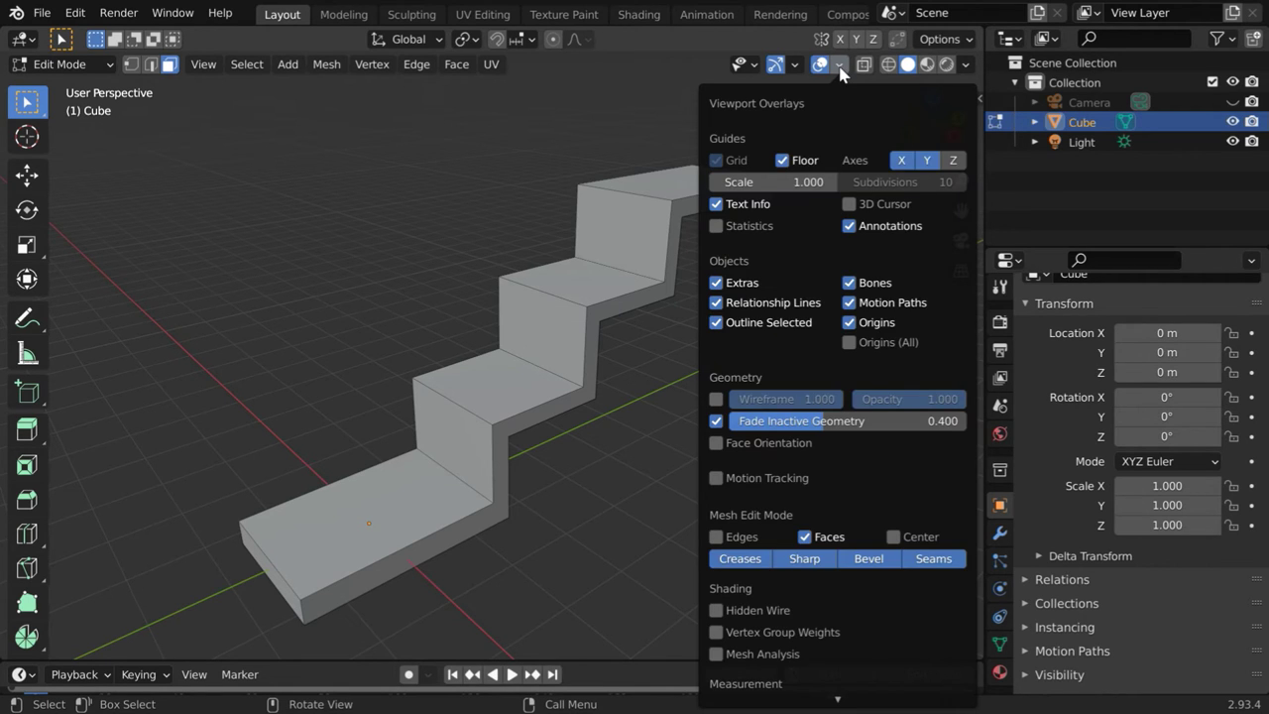
{"action": "scroll", "coordinate": [838, 426], "scroll_direction": "down", "scroll_amount": 3}
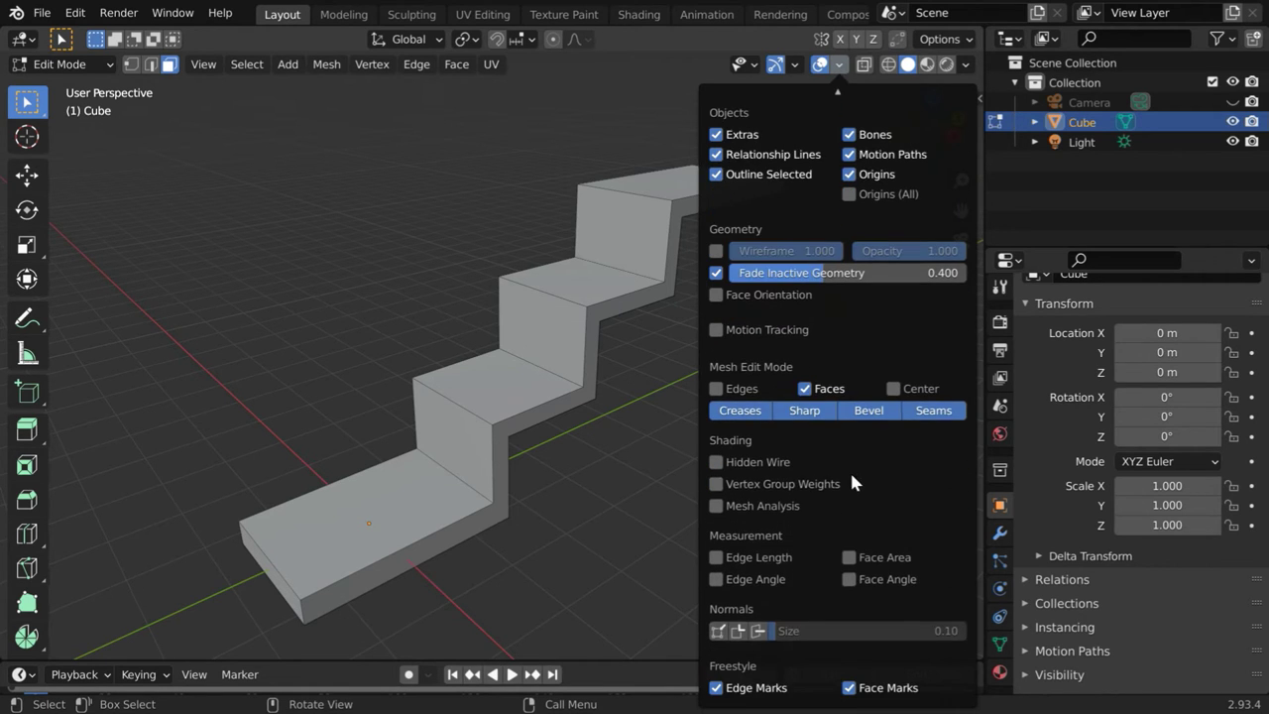
{"action": "left_click", "coordinate": [758, 632]}
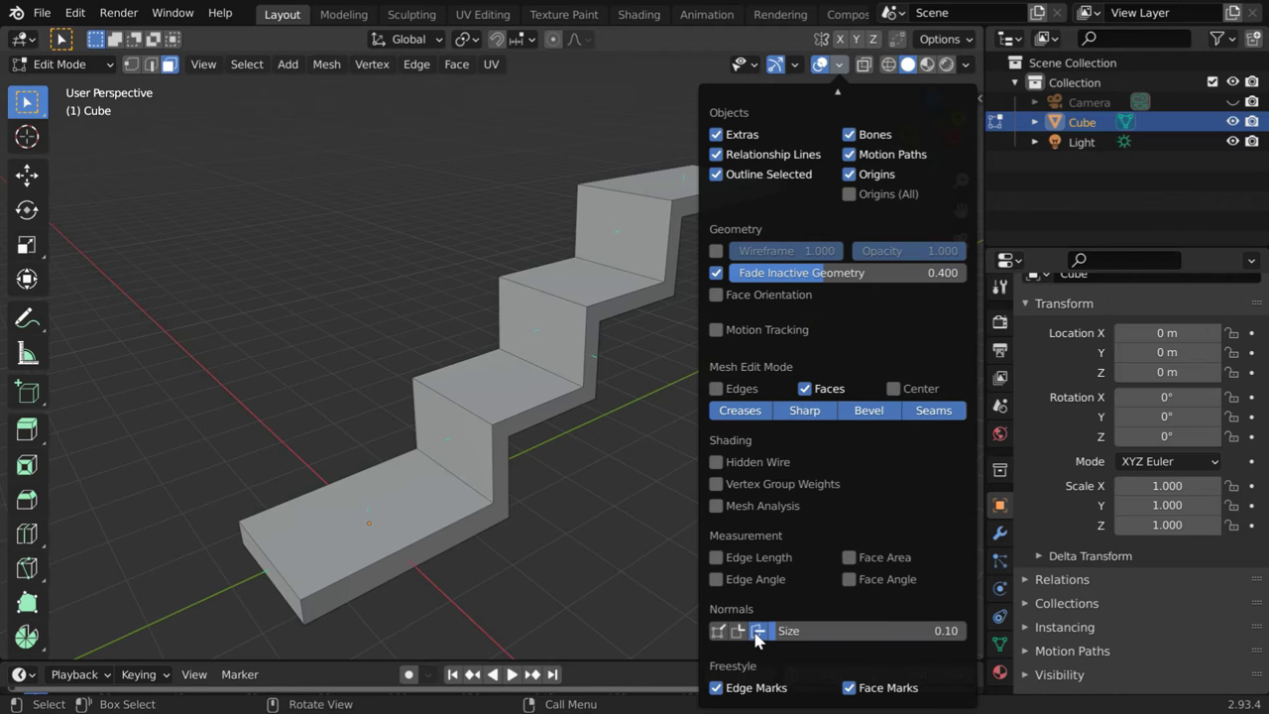
{"action": "left_click", "coordinate": [889, 631]}
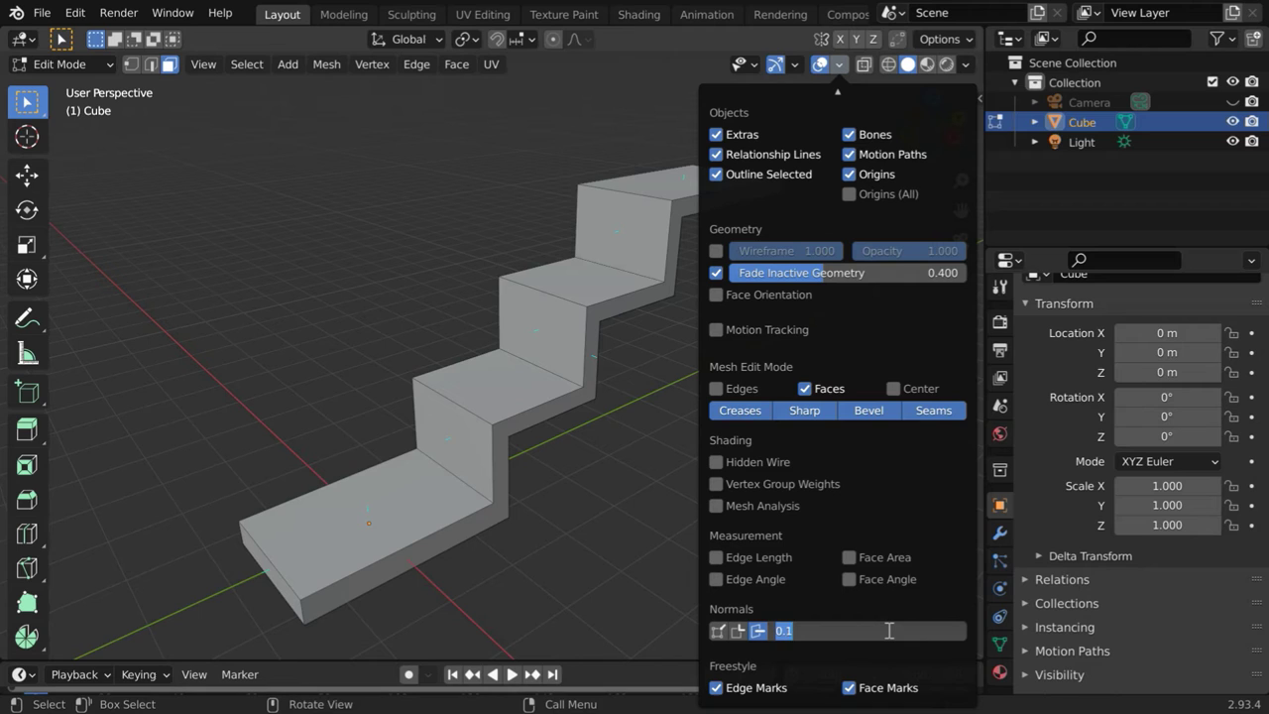
{"action": "type", "text": "1"}
{"action": "key", "text": "Return"}
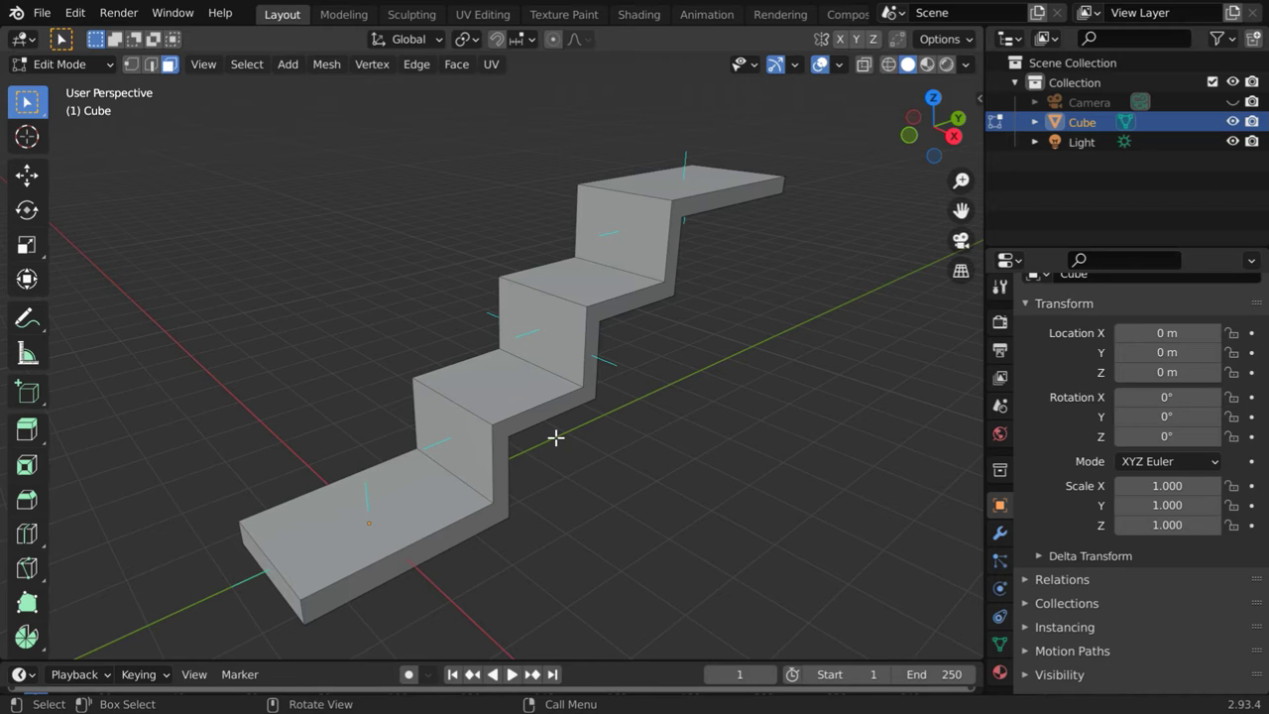
Step: Select the top faces of the lower and upper middle steps of the staircase
{"action": "middle_click_drag", "start_coordinate": [557, 437], "coordinate": [518, 442]}
{"action": "scroll", "coordinate": [635, 449], "scroll_direction": "up", "scroll_amount": 2}
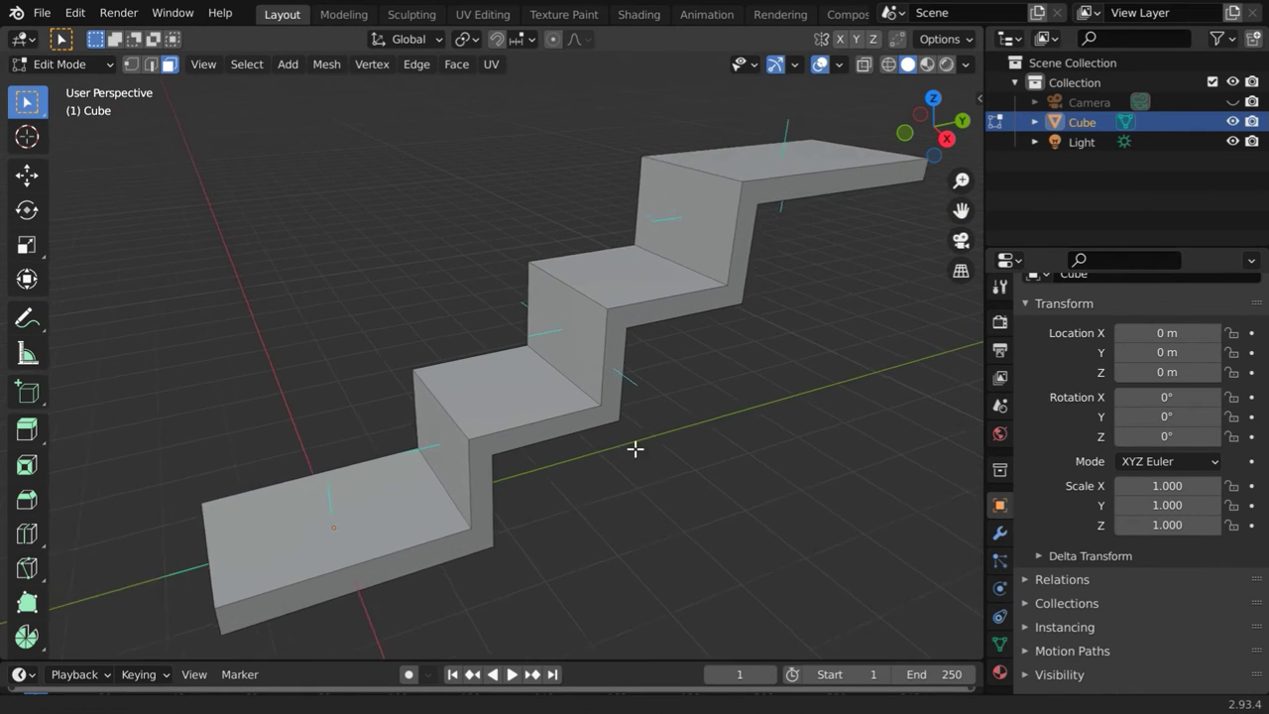
{"action": "scroll", "coordinate": [632, 436], "scroll_direction": "up", "scroll_amount": 2}
{"action": "left_click", "coordinate": [537, 397]}
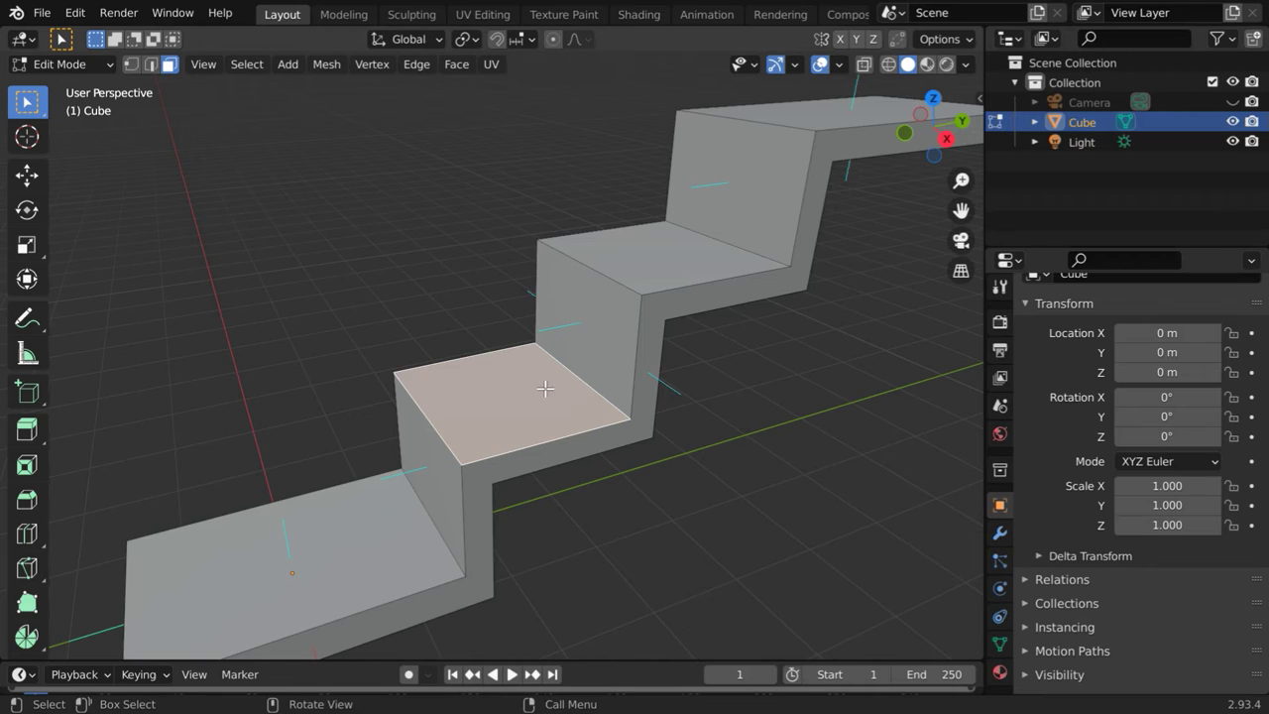
{"action": "left_click", "coordinate": [646, 261]}
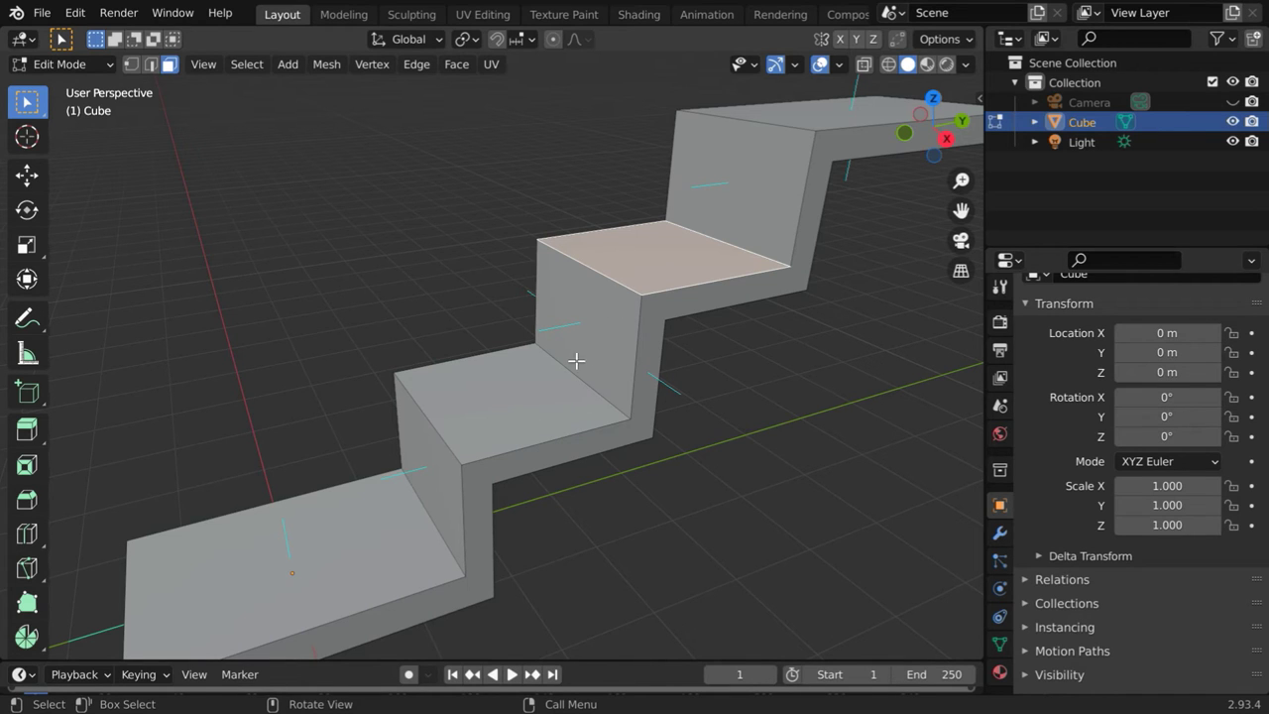
{"action": "middle_click_drag", "start_coordinate": [626, 351], "coordinate": [640, 427], "text": "ctrl"}
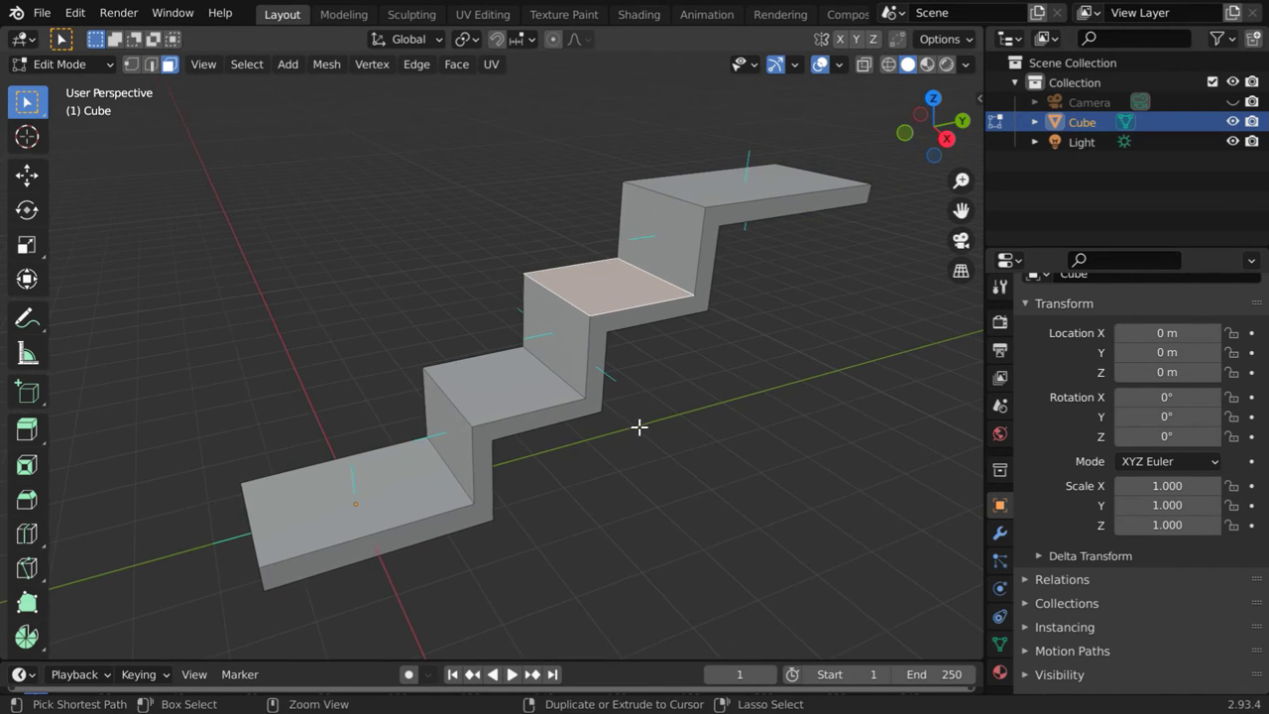
{"action": "left_click", "coordinate": [521, 379]}
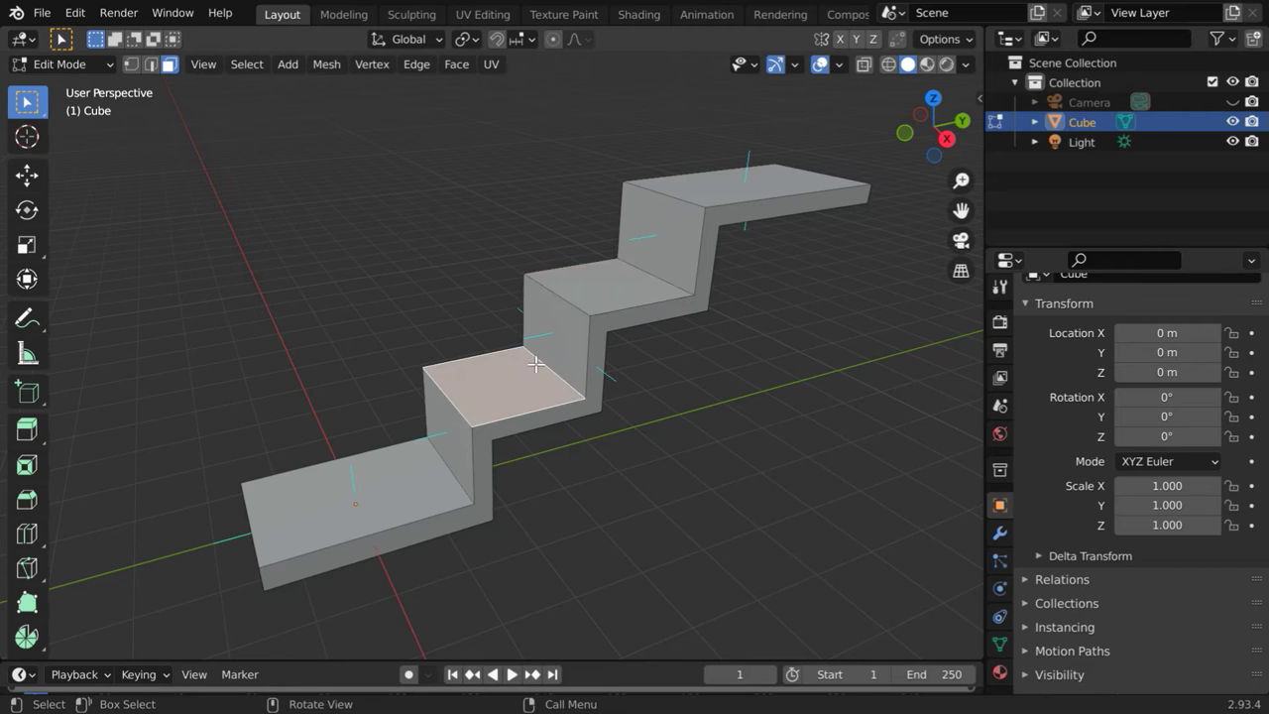
{"action": "left_click", "coordinate": [600, 297], "text": "shift"}
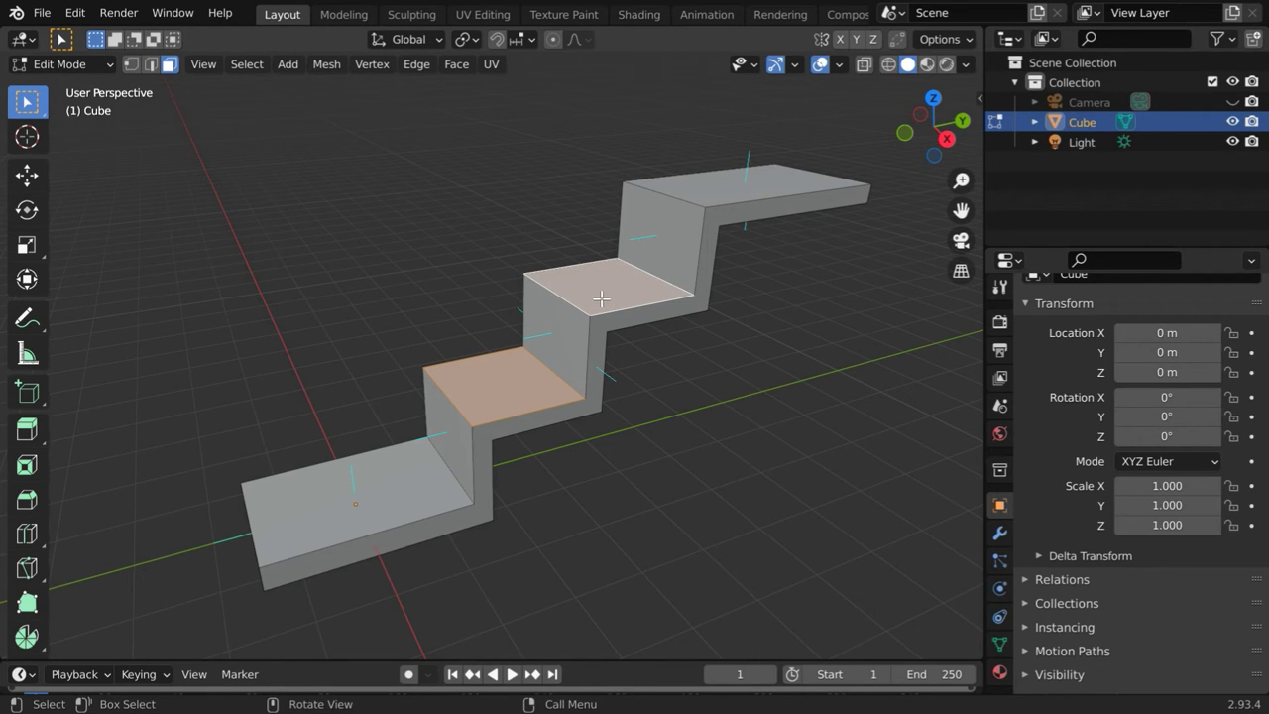
Step: Flip the normals of those two step tops via Mesh > Normals > Flip, then inspect them
{"action": "left_click", "coordinate": [330, 68]}
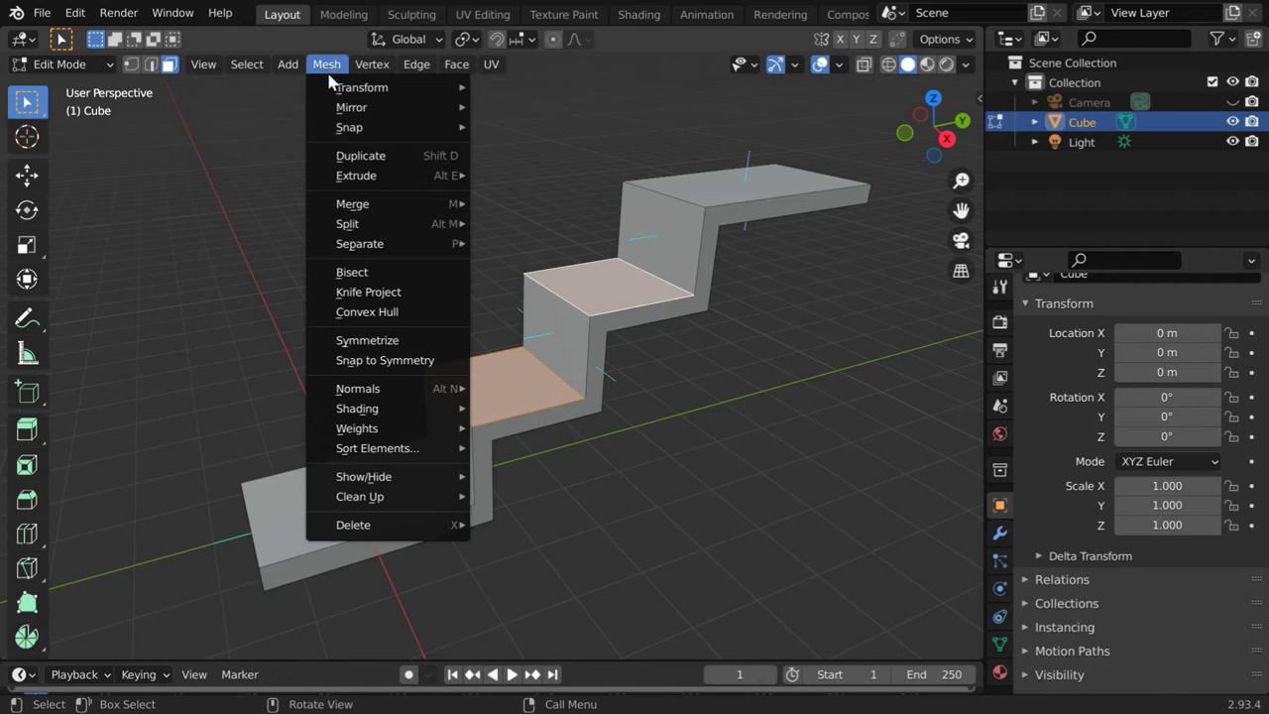
{"action": "mouse_move", "coordinate": [375, 388]}
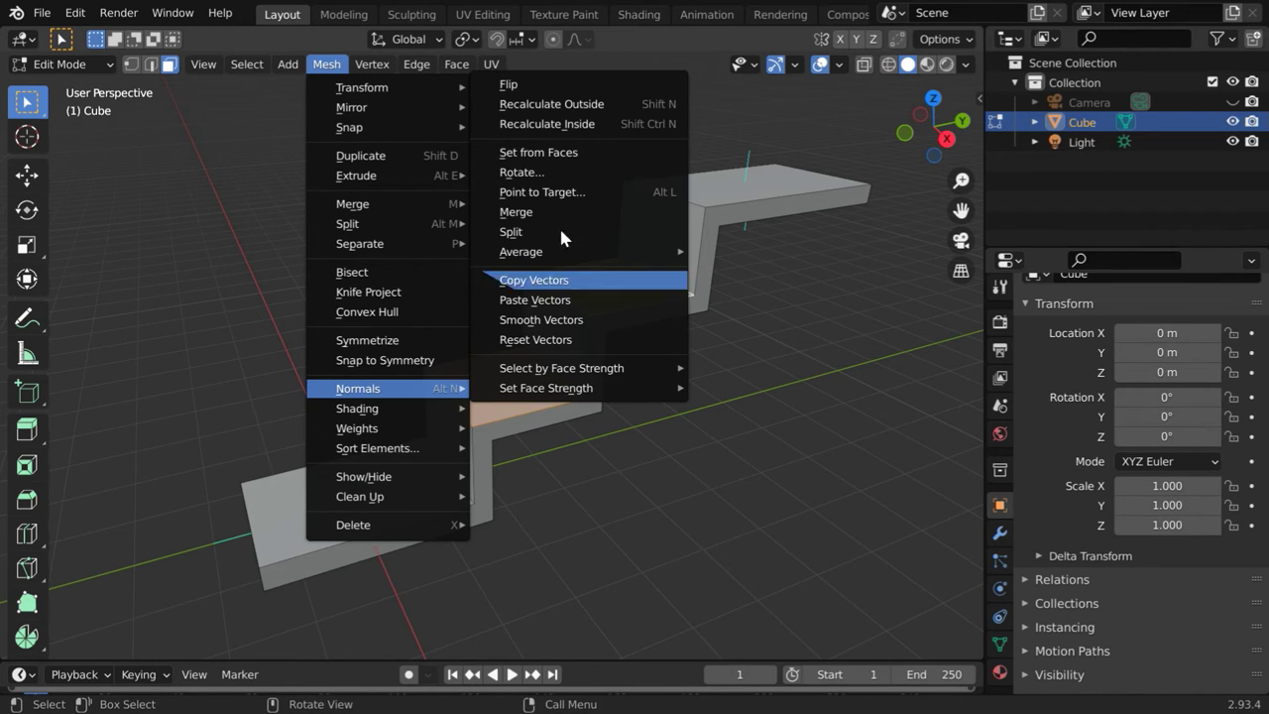
{"action": "left_click", "coordinate": [509, 87]}
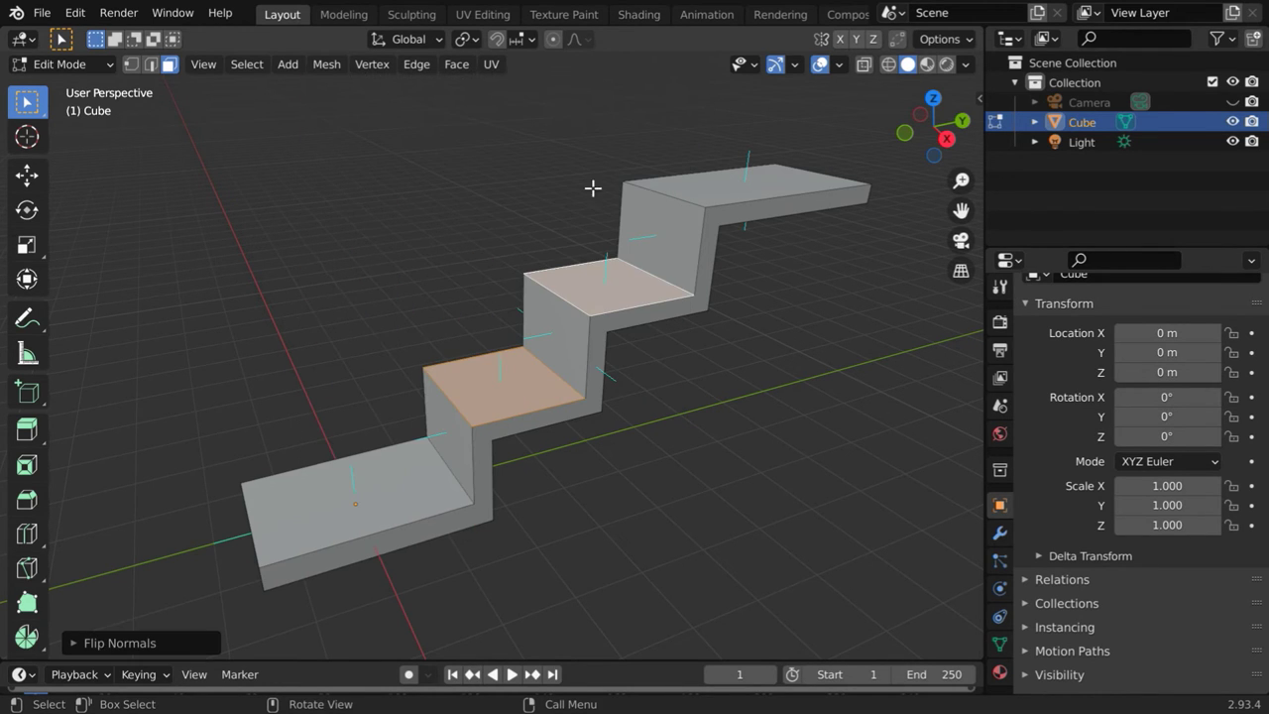
{"action": "middle_click_drag", "start_coordinate": [620, 327], "coordinate": [651, 271], "text": "ctrl"}
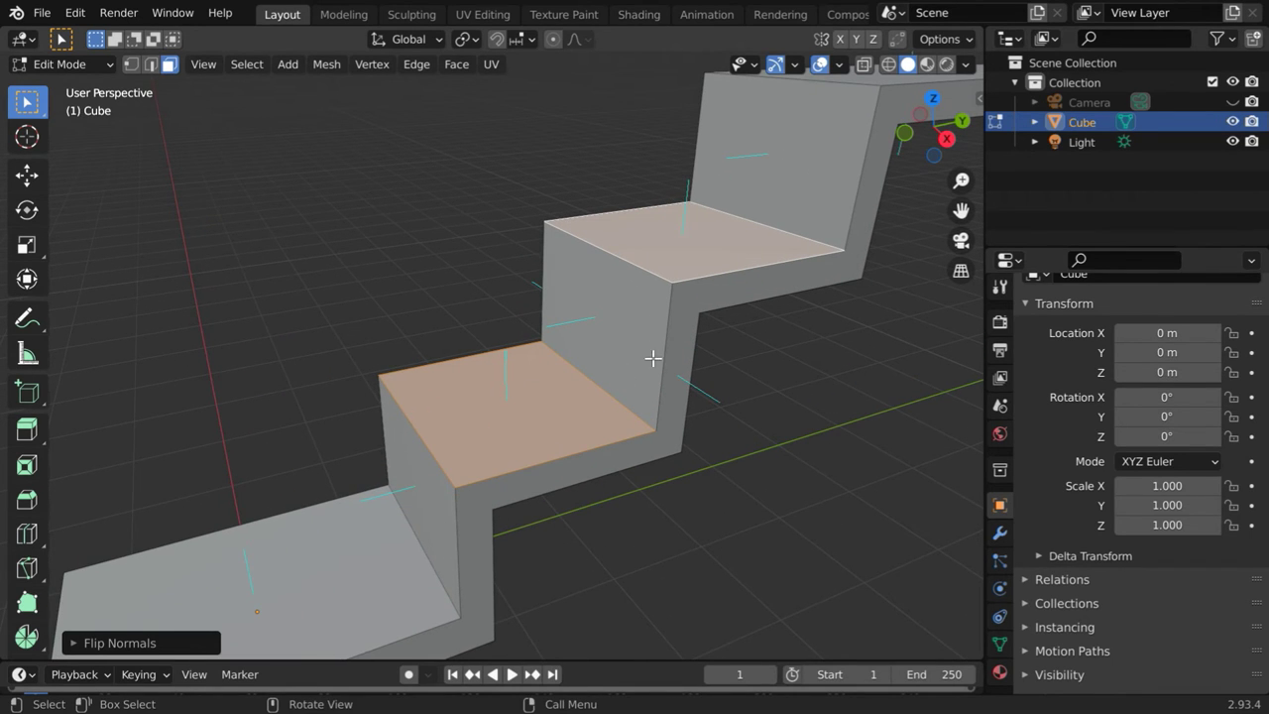
{"action": "middle_click_drag", "start_coordinate": [649, 264], "coordinate": [645, 350], "text": "ctrl"}
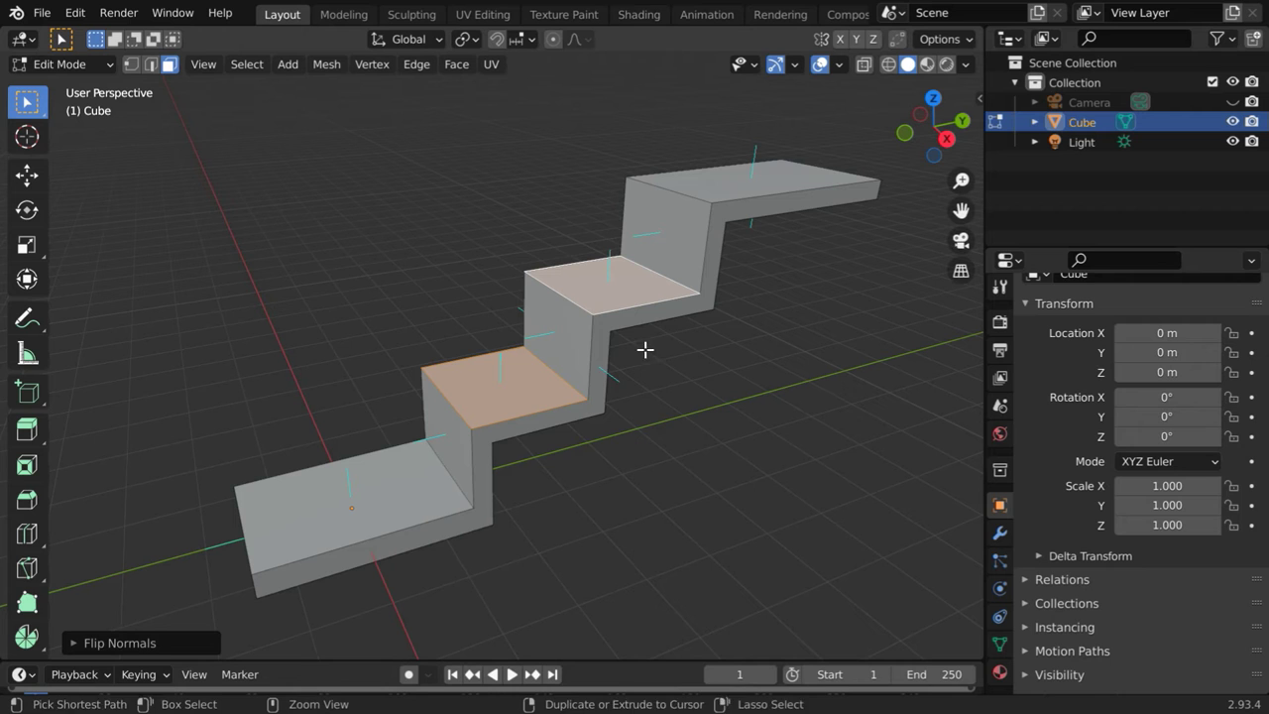
{"action": "mouse_move", "coordinate": [618, 391]}
{"action": "middle_mouse_down"}
{"action": "mouse_move", "coordinate": [673, 387]}
{"action": "mouse_move", "coordinate": [632, 388]}
{"action": "middle_mouse_up"}
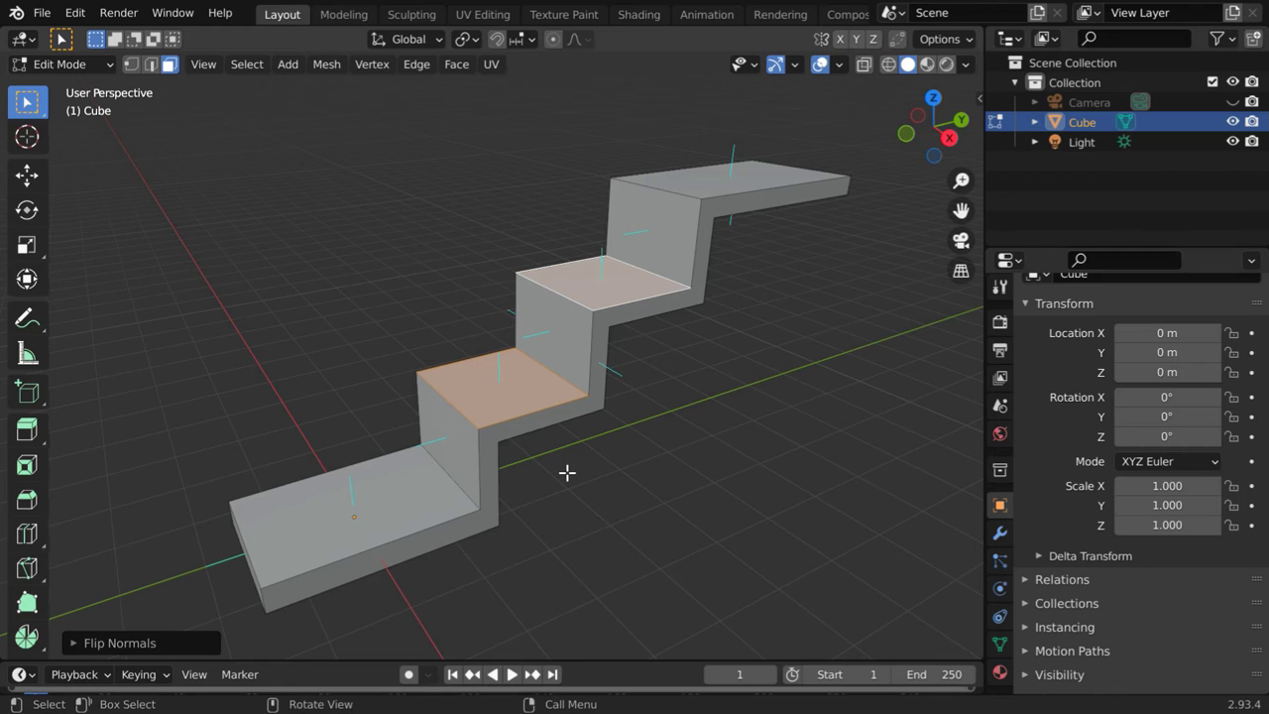
Step: Select all staircase faces and apply Mesh > Normals > Recalculate Outside
{"action": "key", "text": "a"}
{"action": "left_click", "coordinate": [326, 64]}
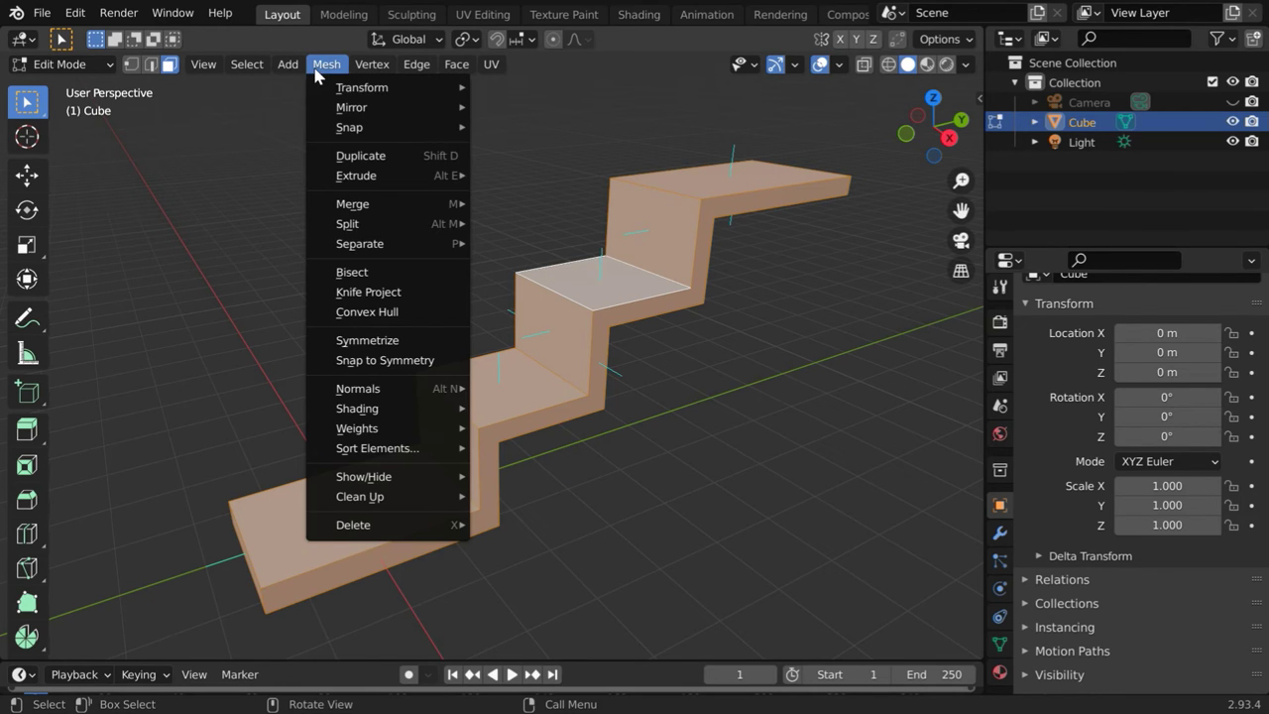
{"action": "mouse_move", "coordinate": [377, 388]}
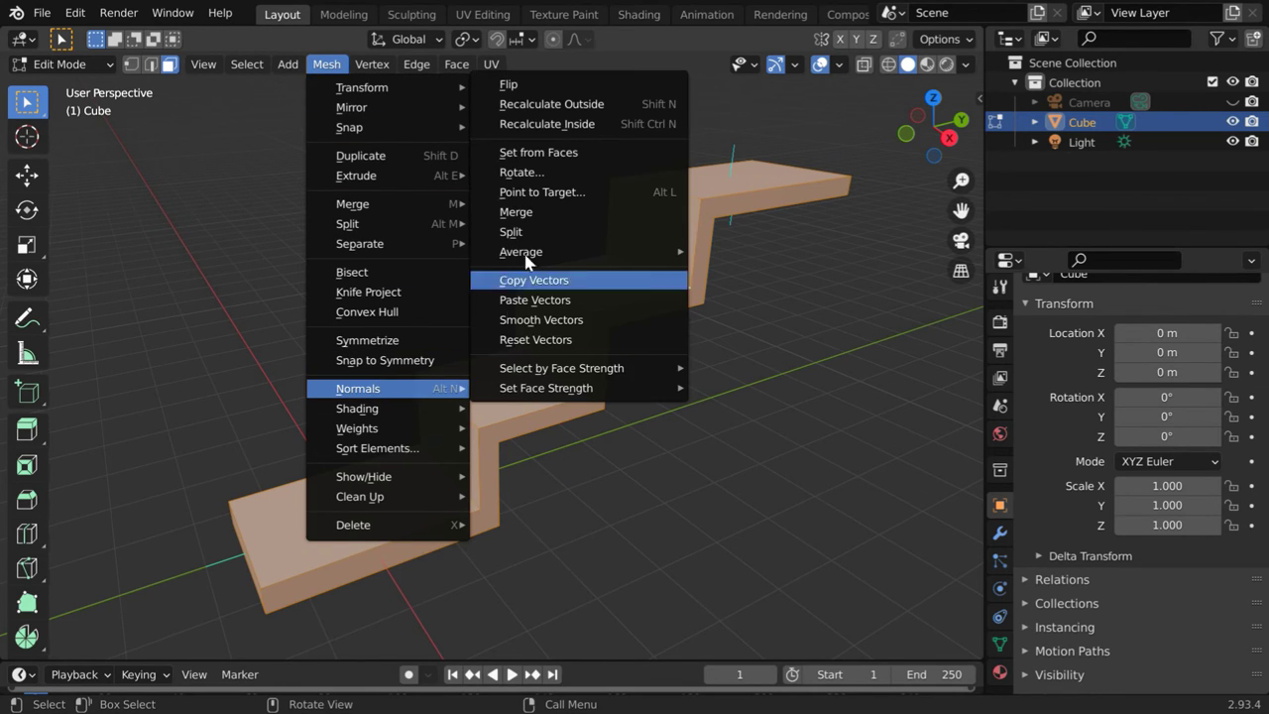
{"action": "left_click", "coordinate": [587, 107]}
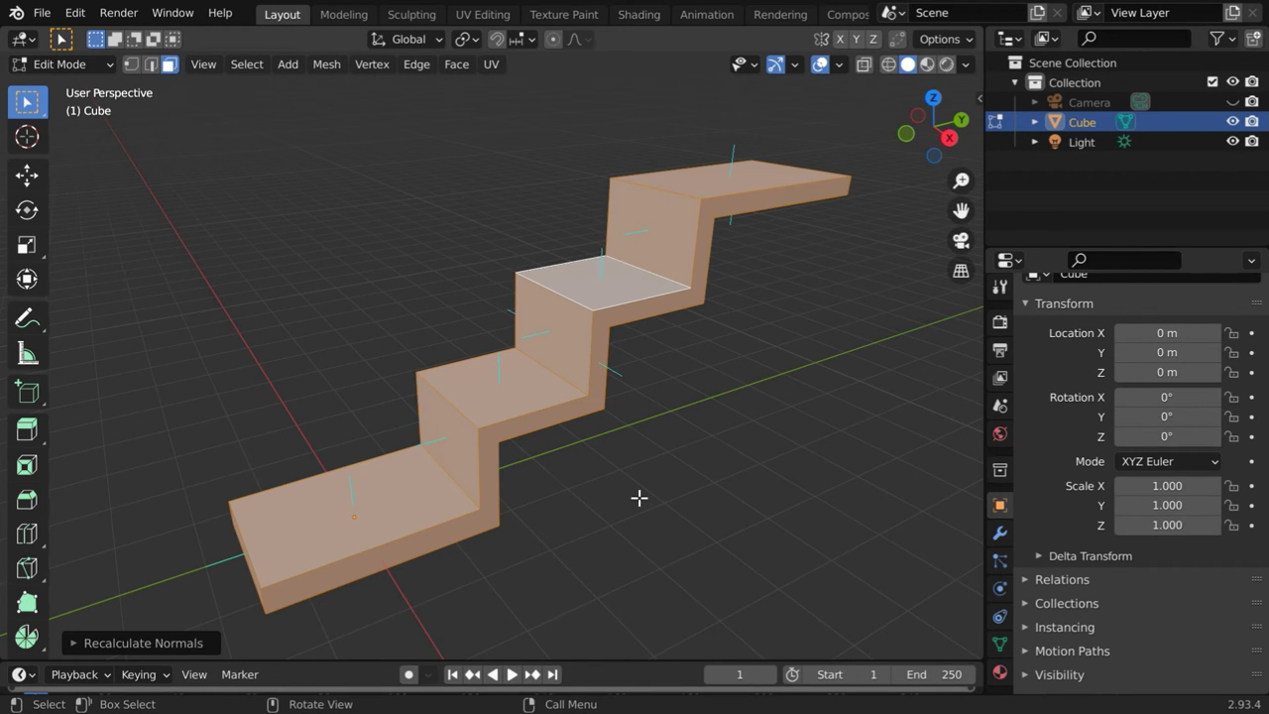
{"action": "middle_click_drag", "start_coordinate": [588, 522], "coordinate": [626, 542]}
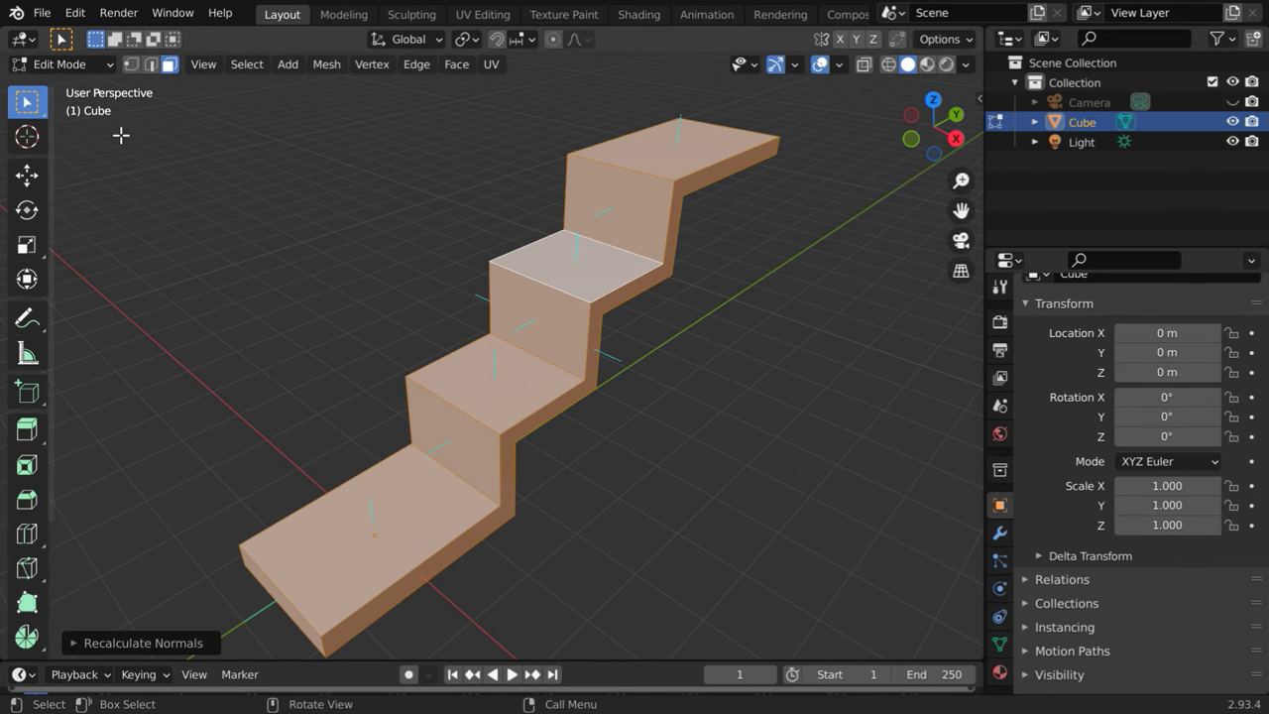
Step: Return to Object Mode and add a Bevel modifier with 10 segments to the staircase
{"action": "left_click", "coordinate": [89, 65]}
{"action": "left_click", "coordinate": [95, 87]}
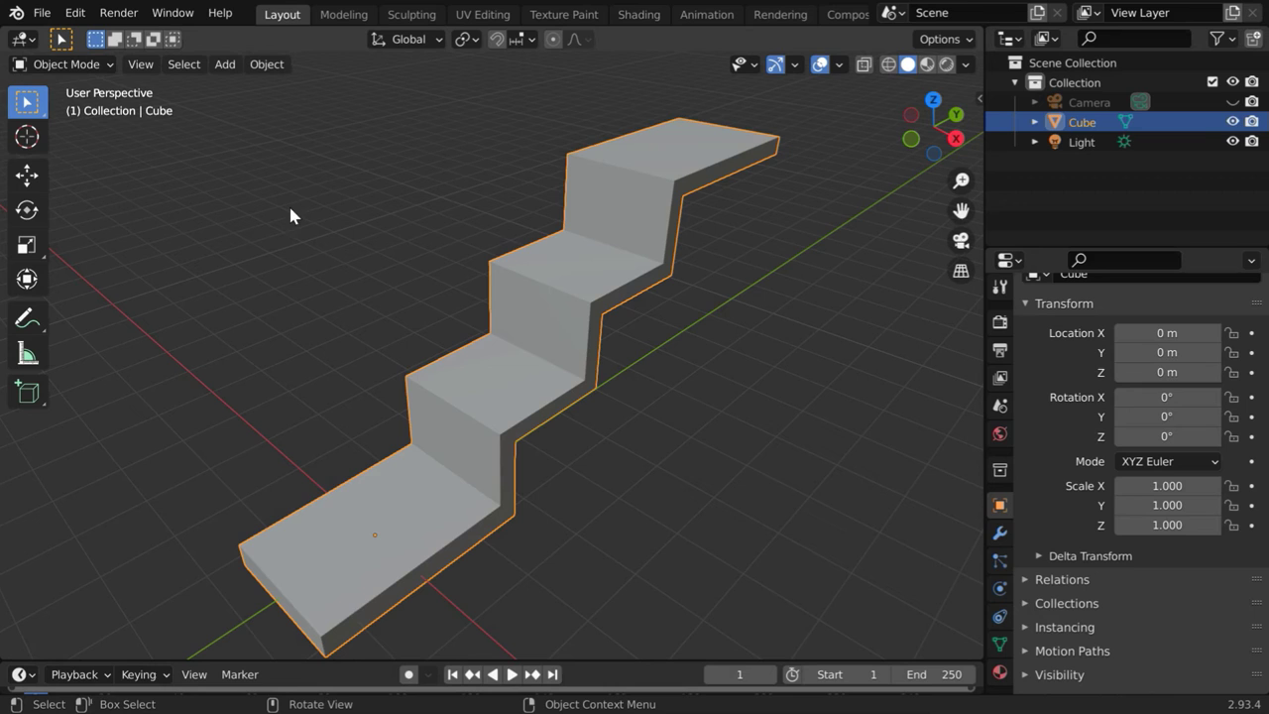
{"action": "left_click", "coordinate": [999, 533]}
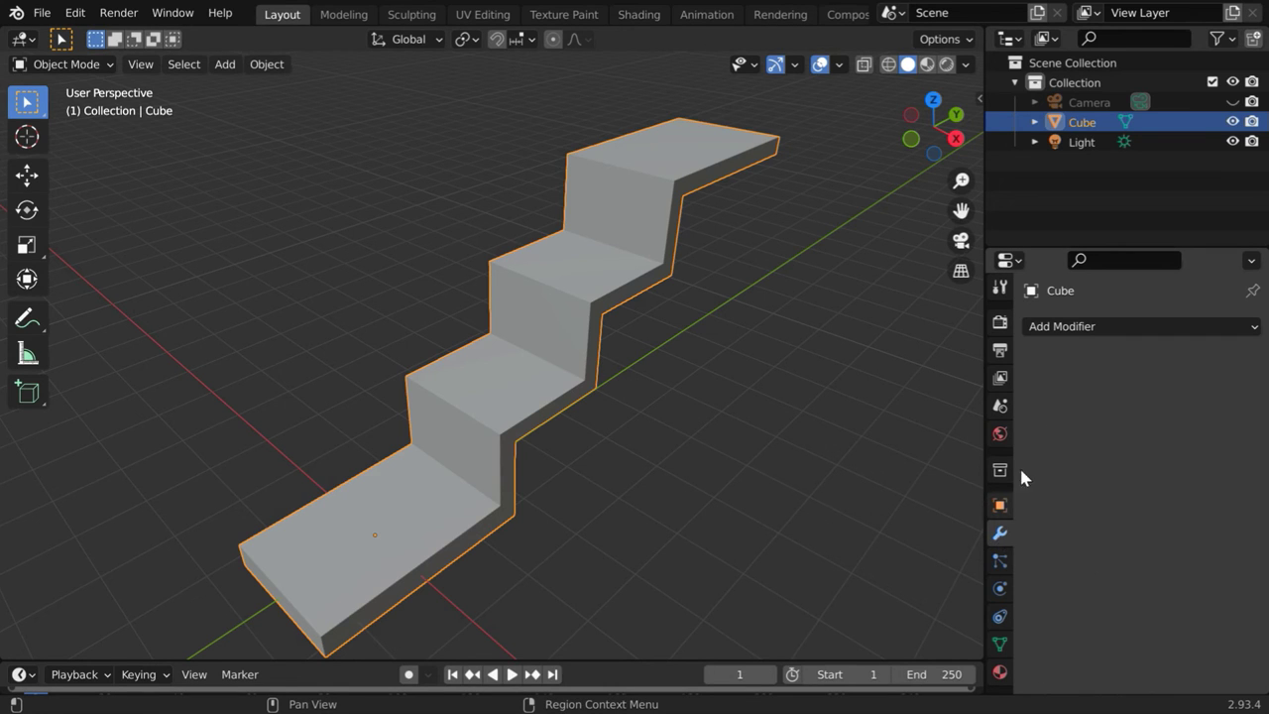
{"action": "left_click", "coordinate": [1069, 327]}
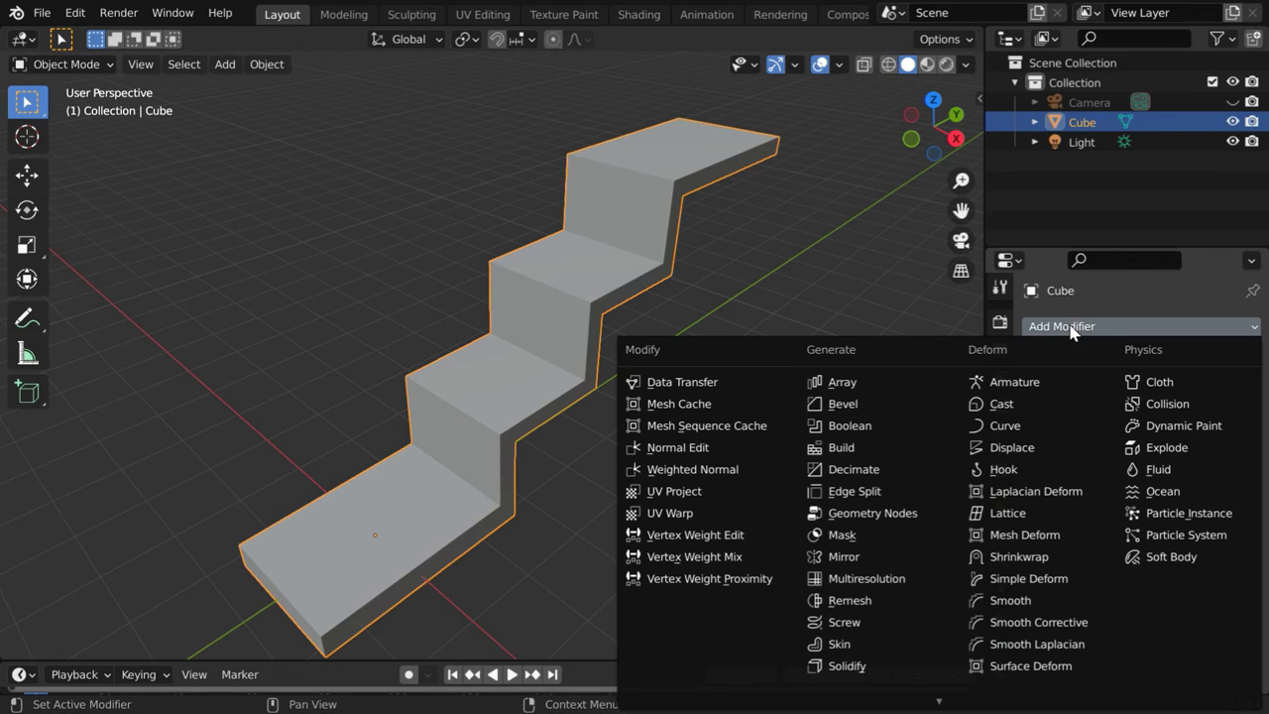
{"action": "left_click", "coordinate": [886, 404]}
{"action": "middle_click_drag", "start_coordinate": [651, 371], "coordinate": [626, 318], "text": "ctrl"}
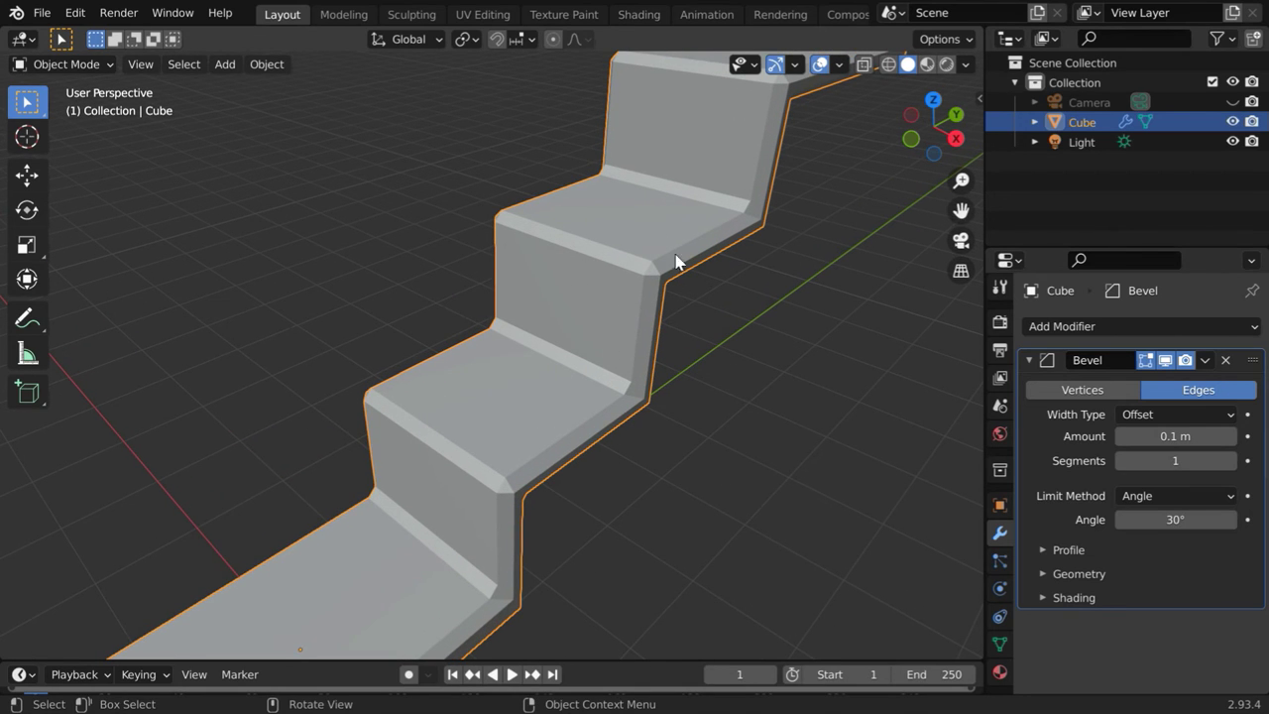
{"action": "left_click", "coordinate": [1188, 462]}
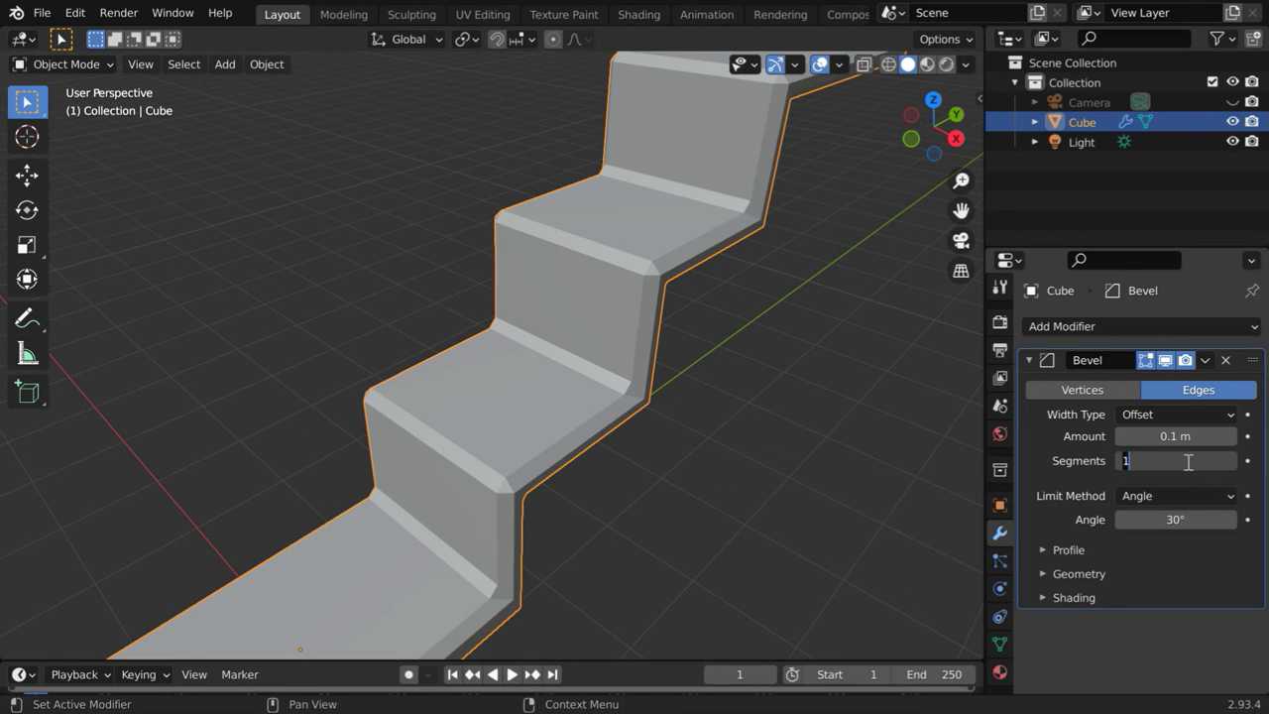
{"action": "key", "text": "Return"}
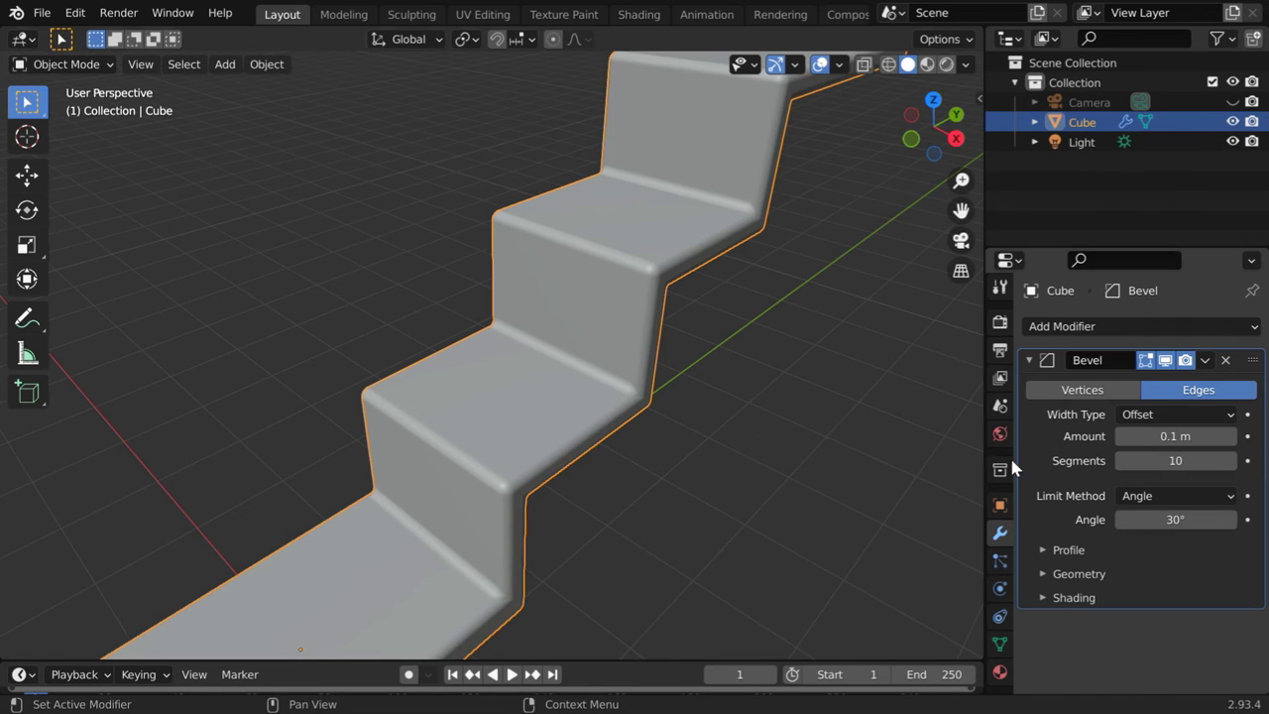
{"action": "left_click", "coordinate": [664, 451]}
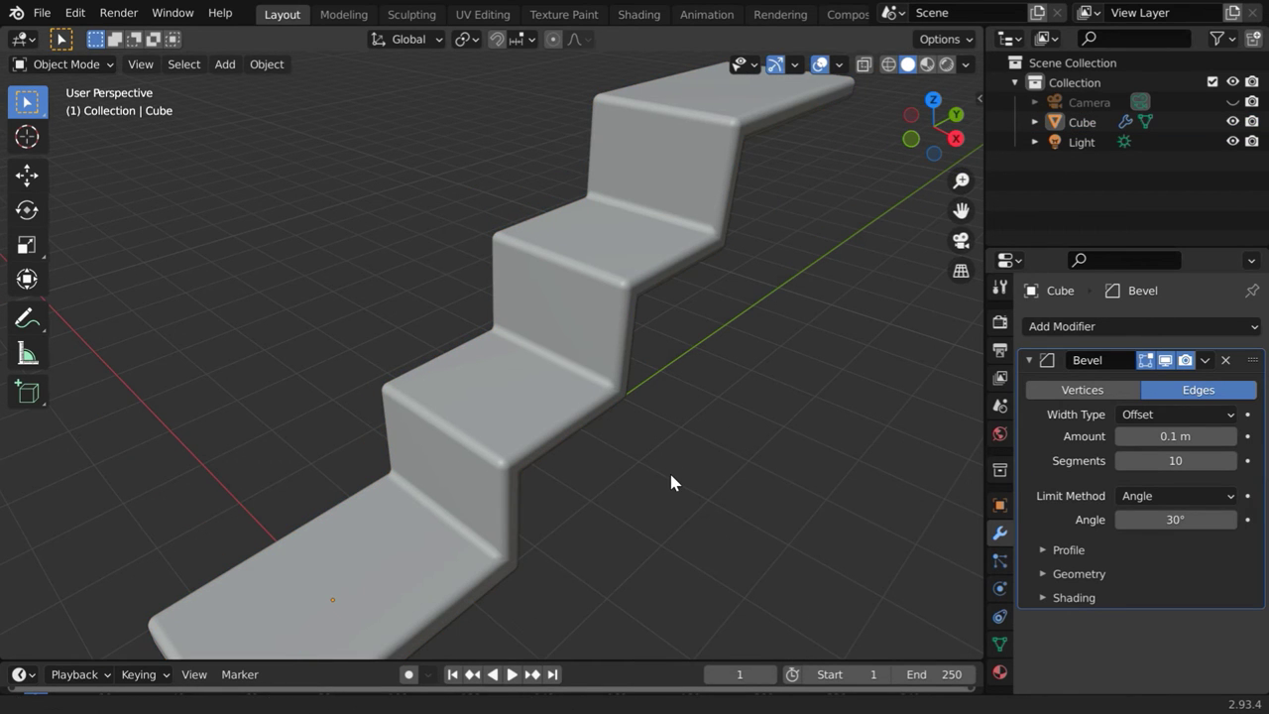
{"action": "mouse_move", "coordinate": [669, 469]}
{"action": "middle_mouse_down"}
{"action": "mouse_move", "coordinate": [873, 459]}
{"action": "mouse_move", "coordinate": [659, 470]}
{"action": "middle_mouse_up"}
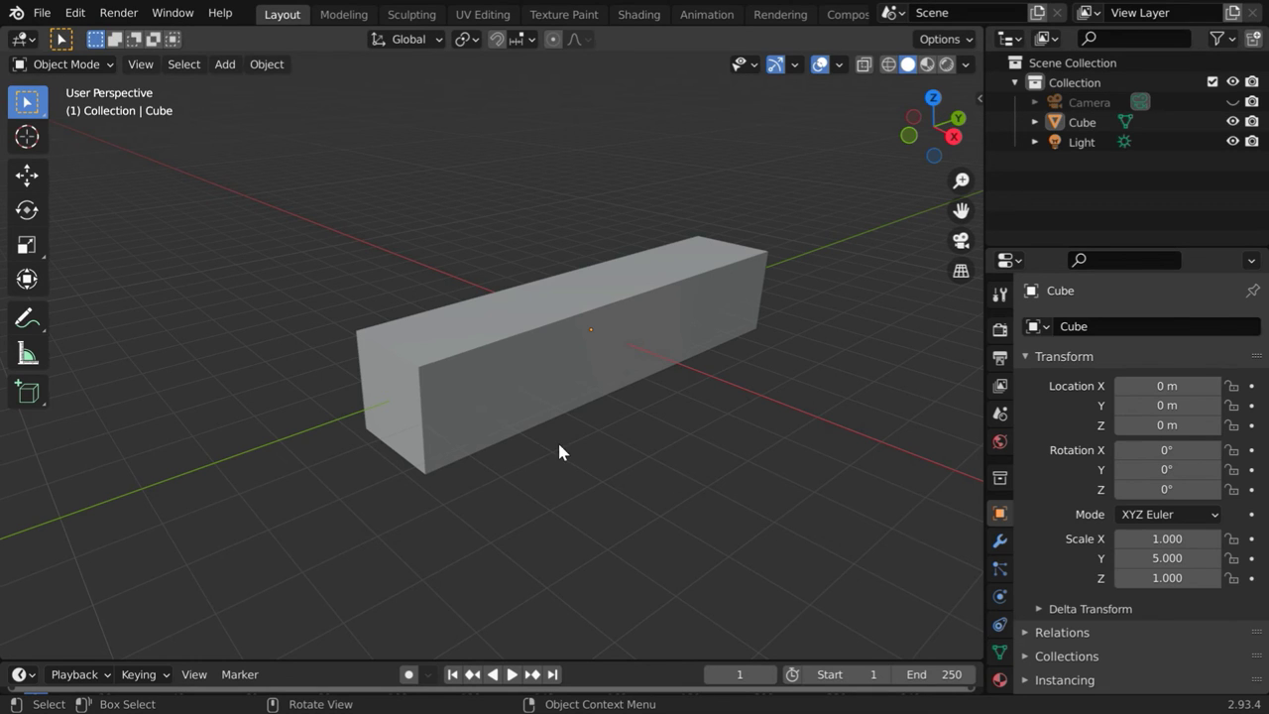
Step: Select the long cuboid, enter Edit Mode and select its whole mesh
{"action": "left_click", "coordinate": [455, 396]}
{"action": "middle_click_drag", "start_coordinate": [526, 425], "coordinate": [556, 447]}
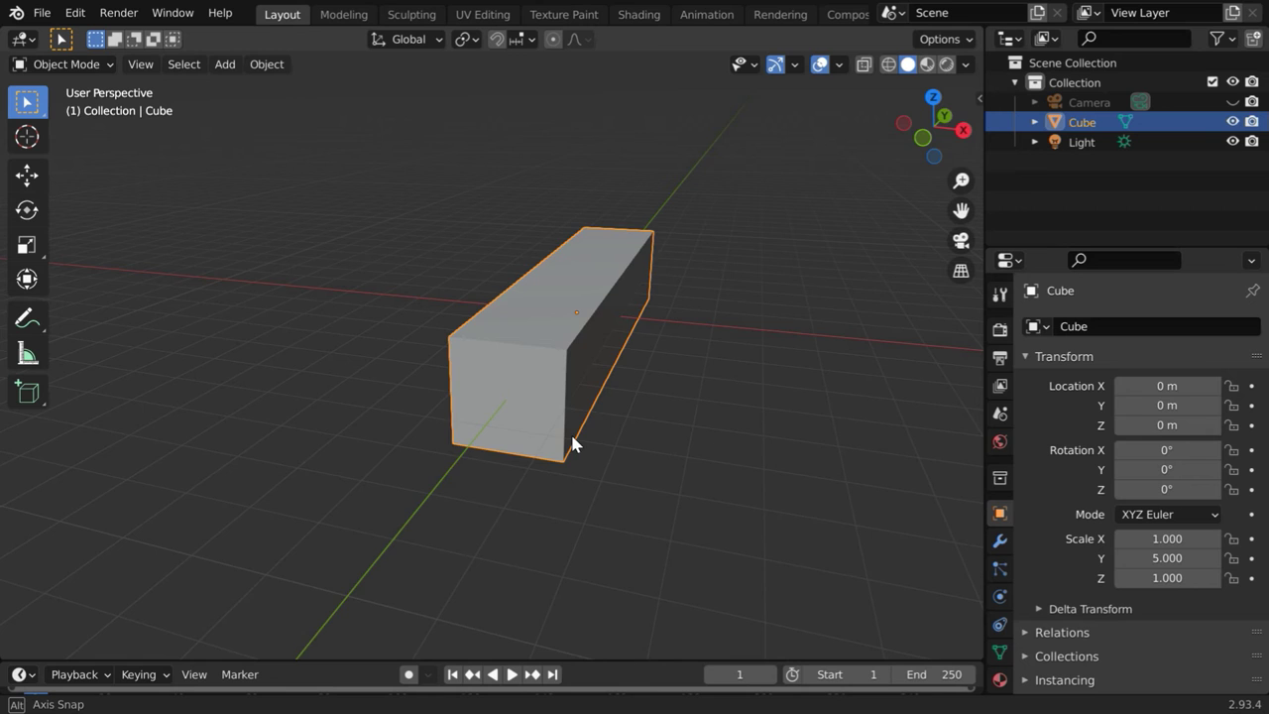
{"action": "middle_click_drag", "start_coordinate": [572, 437], "coordinate": [520, 440]}
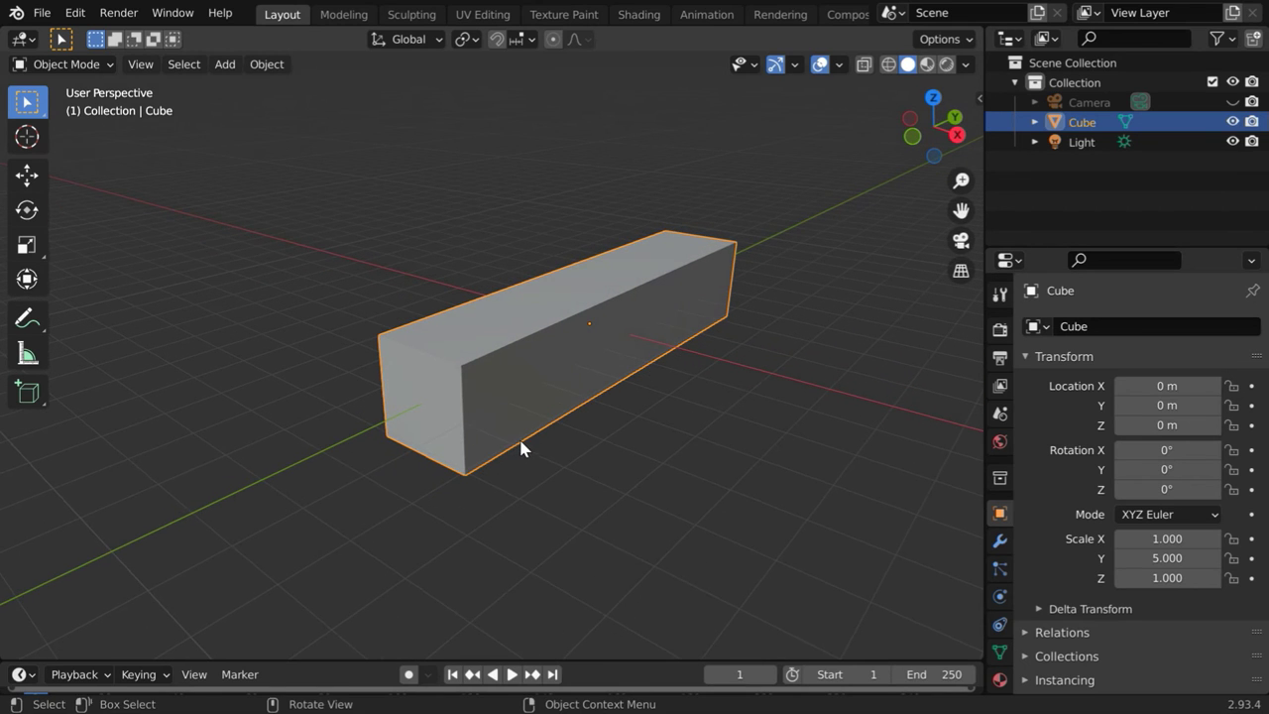
{"action": "left_click", "coordinate": [85, 64]}
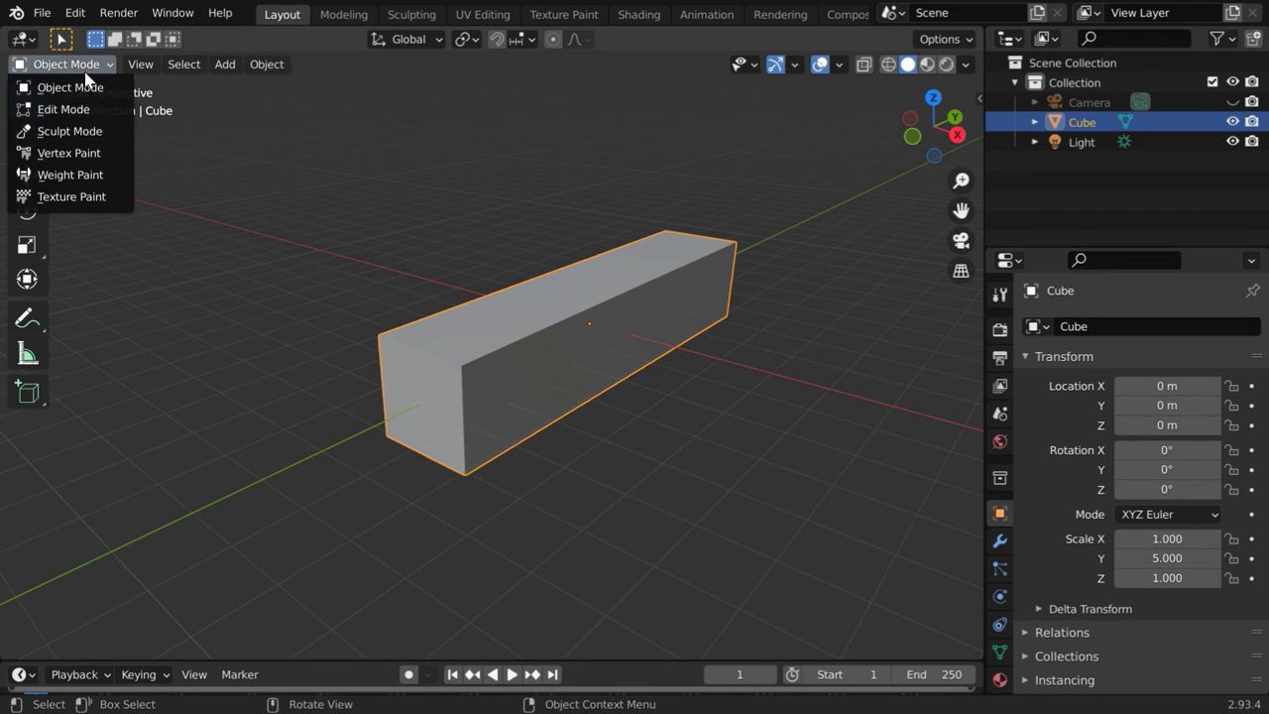
{"action": "left_click", "coordinate": [85, 109]}
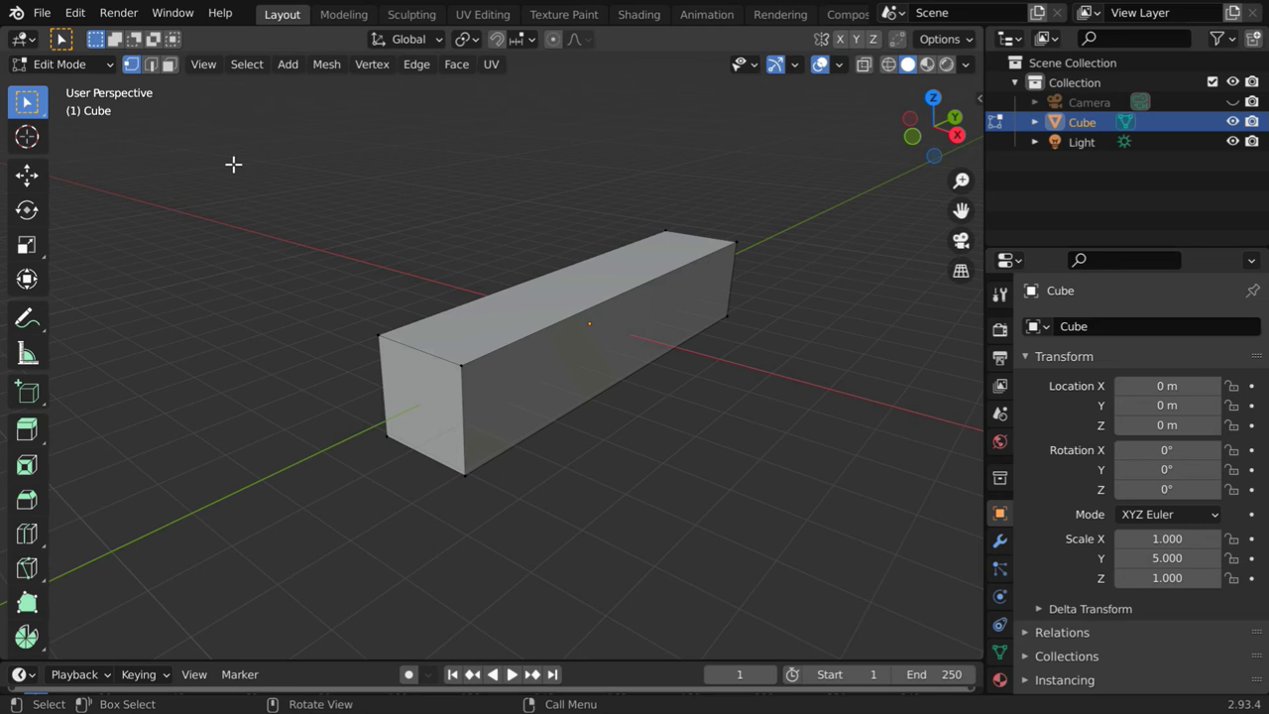
{"action": "key", "text": "a"}
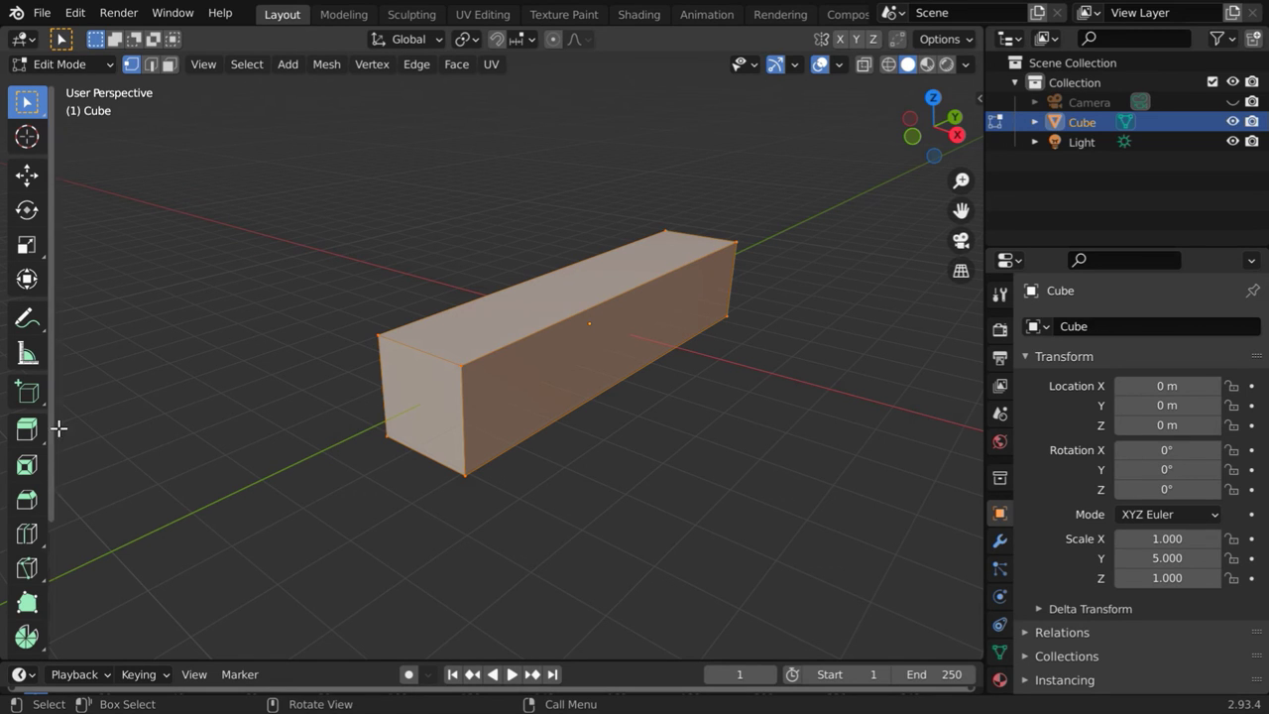
Step: Bevel all the cuboid's edges with the Bevel tool and inspect the uneven ends
{"action": "left_click", "coordinate": [27, 498]}
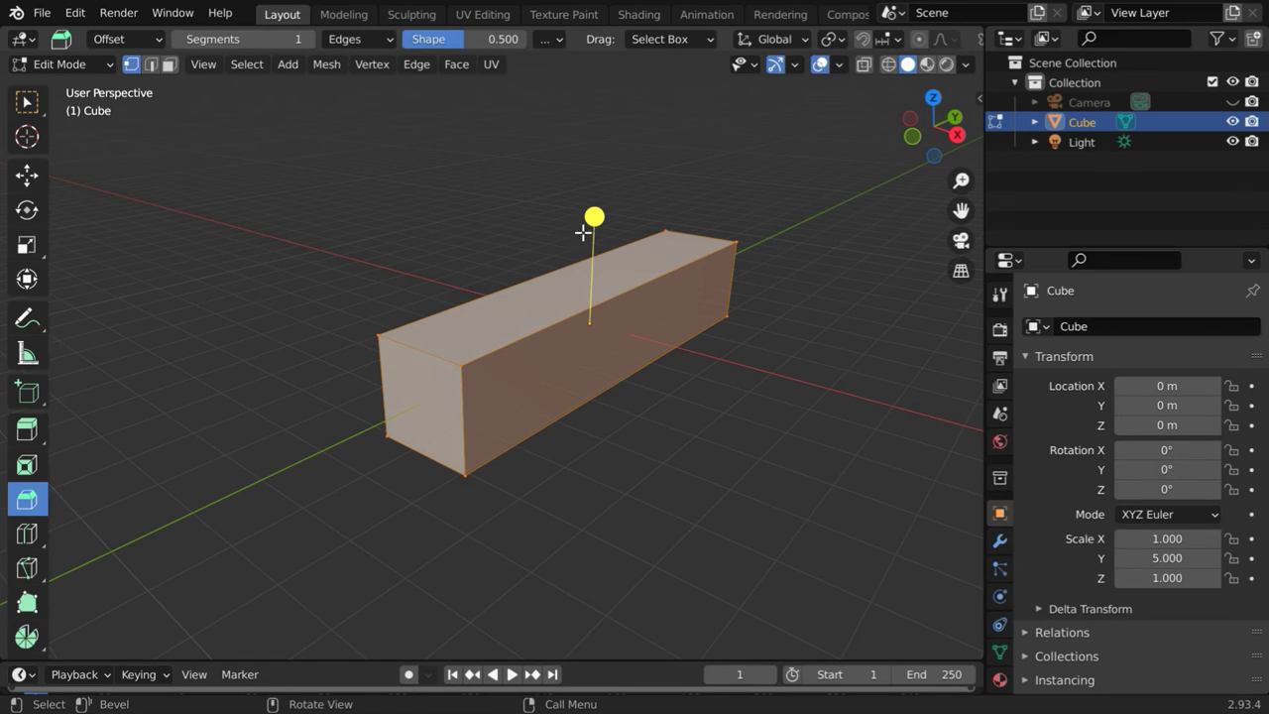
{"action": "left_click_drag", "start_coordinate": [594, 216], "coordinate": [499, 430]}
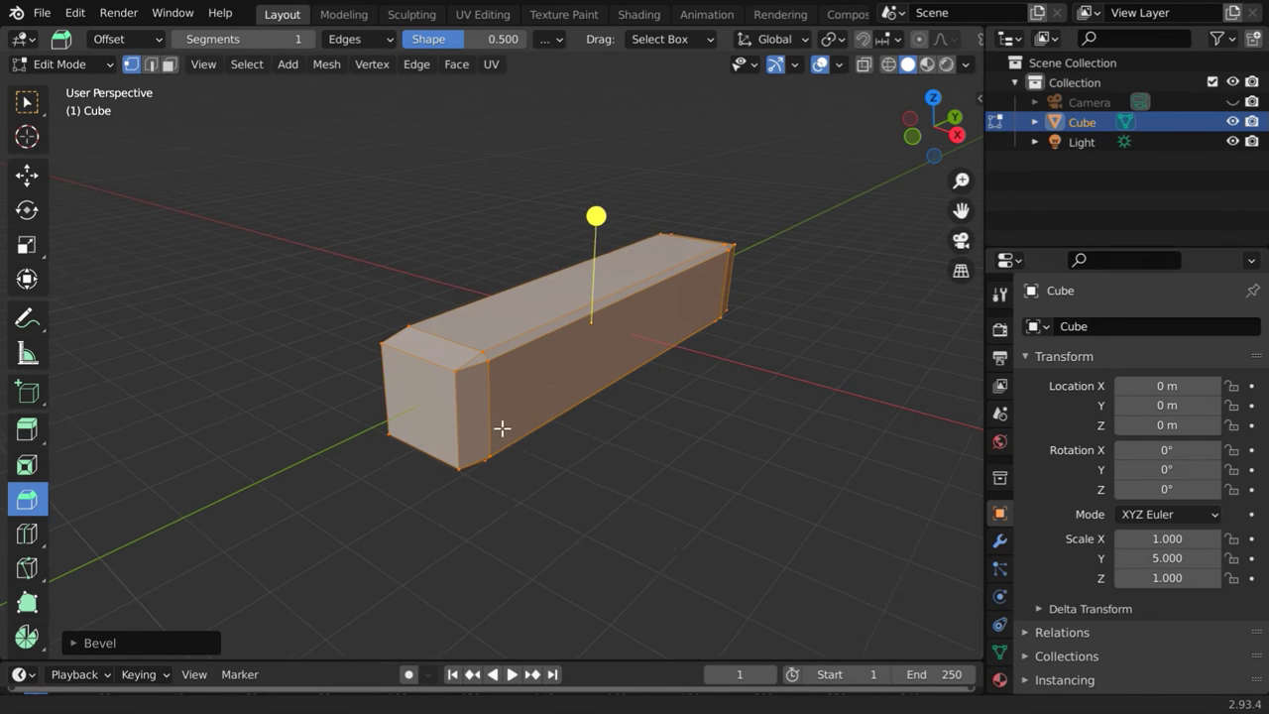
{"action": "scroll", "coordinate": [502, 427], "scroll_direction": "up", "scroll_amount": 6}
{"action": "mouse_move", "coordinate": [546, 442]}
{"action": "middle_mouse_down"}
{"action": "mouse_move", "coordinate": [519, 438]}
{"action": "mouse_move", "coordinate": [536, 420]}
{"action": "mouse_move", "coordinate": [539, 433]}
{"action": "middle_mouse_up"}
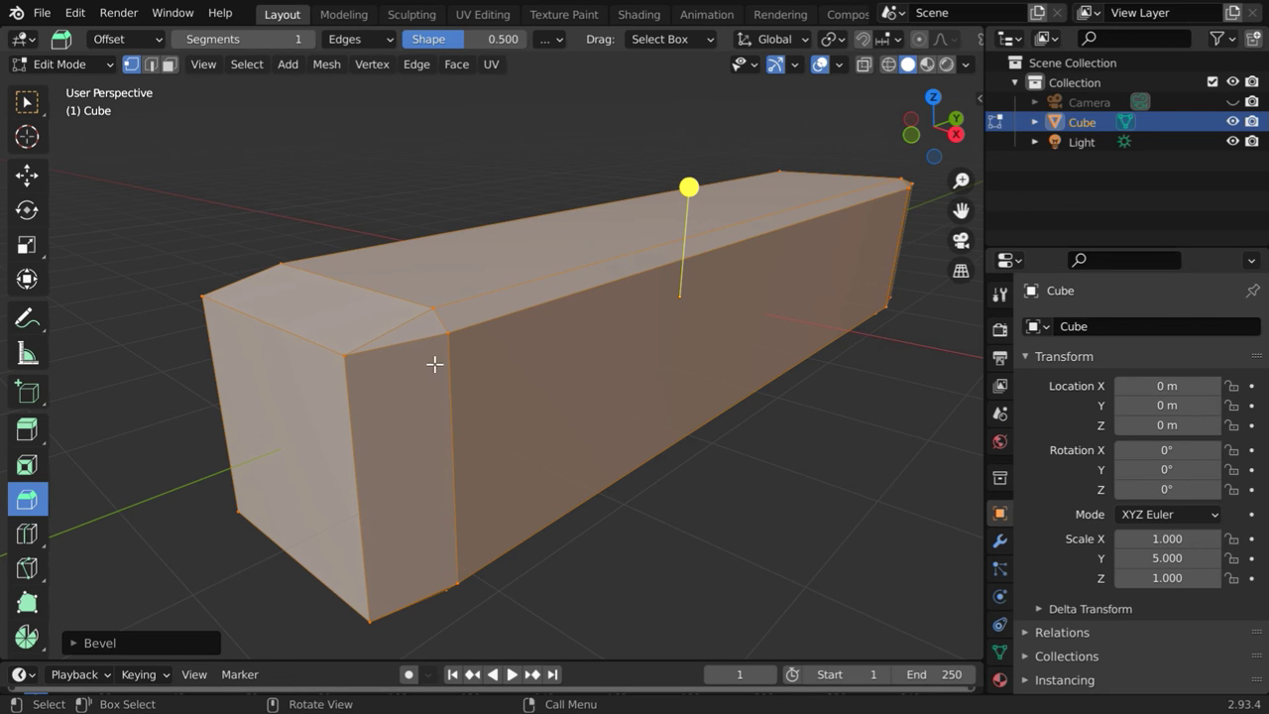
{"action": "mouse_move", "coordinate": [611, 441]}
{"action": "middle_mouse_down"}
{"action": "mouse_move", "coordinate": [575, 447]}
{"action": "mouse_move", "coordinate": [595, 444]}
{"action": "middle_mouse_up"}
{"action": "scroll", "coordinate": [583, 441], "scroll_direction": "down", "scroll_amount": 4}
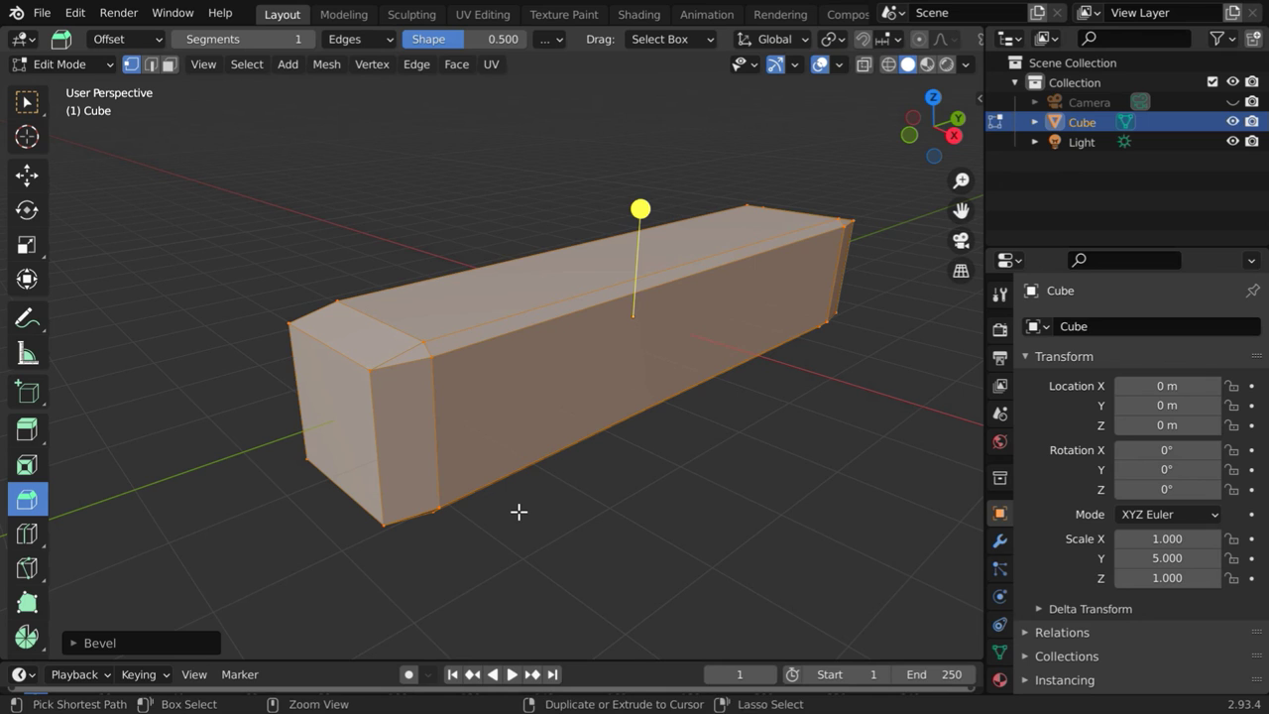
Step: Undo the uneven bevel, return to Object Mode and apply the cuboid's scale to 1.000
{"action": "key", "text": "ctrl+z"}
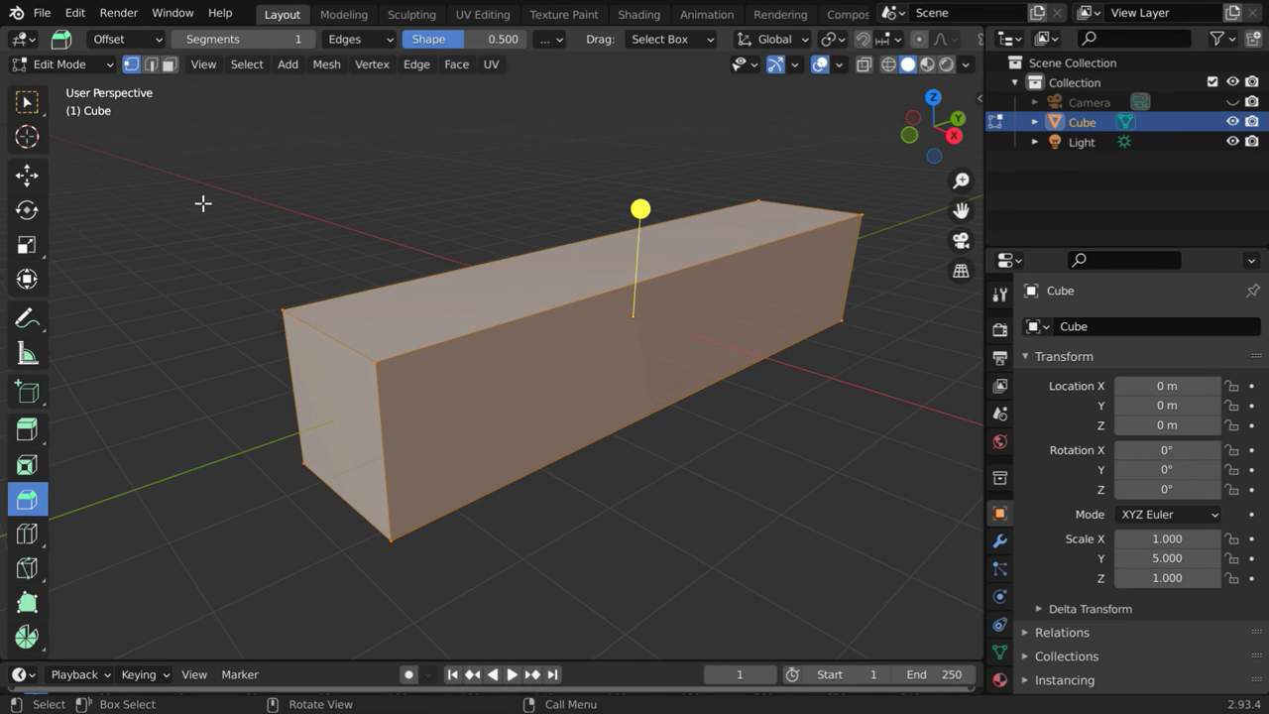
{"action": "left_click", "coordinate": [67, 64]}
{"action": "left_click", "coordinate": [69, 87]}
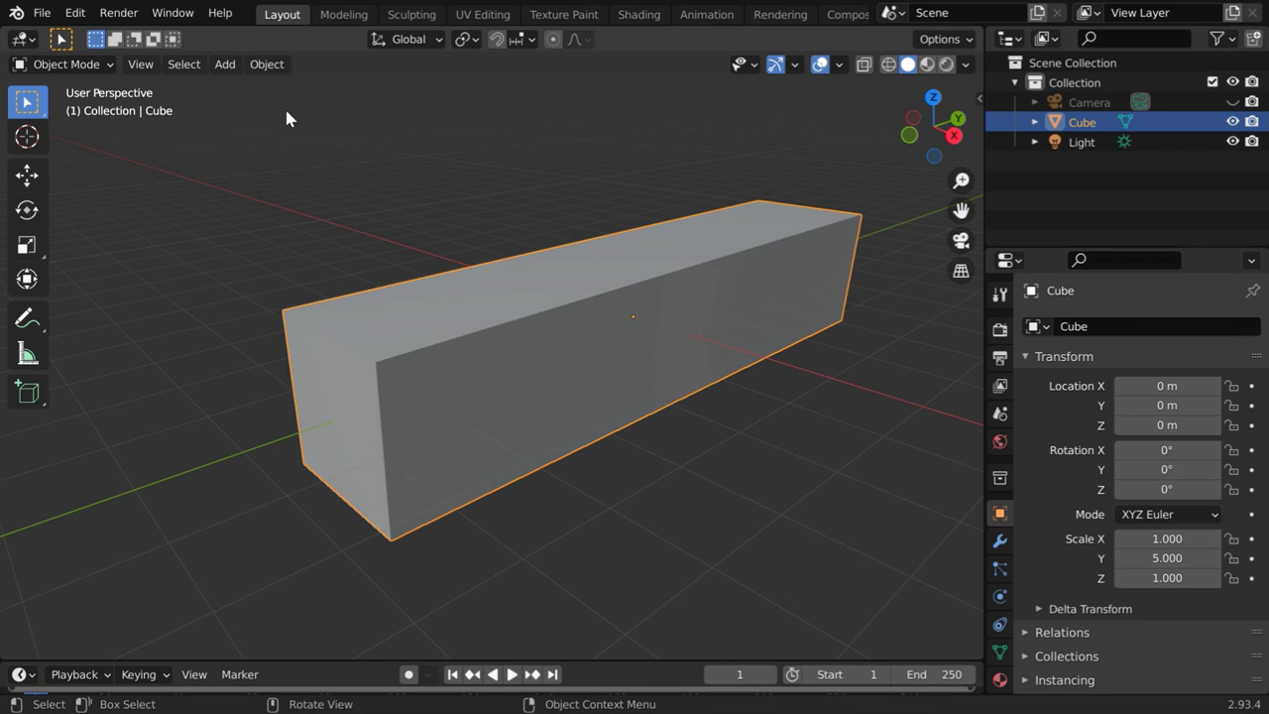
{"action": "left_click", "coordinate": [267, 64]}
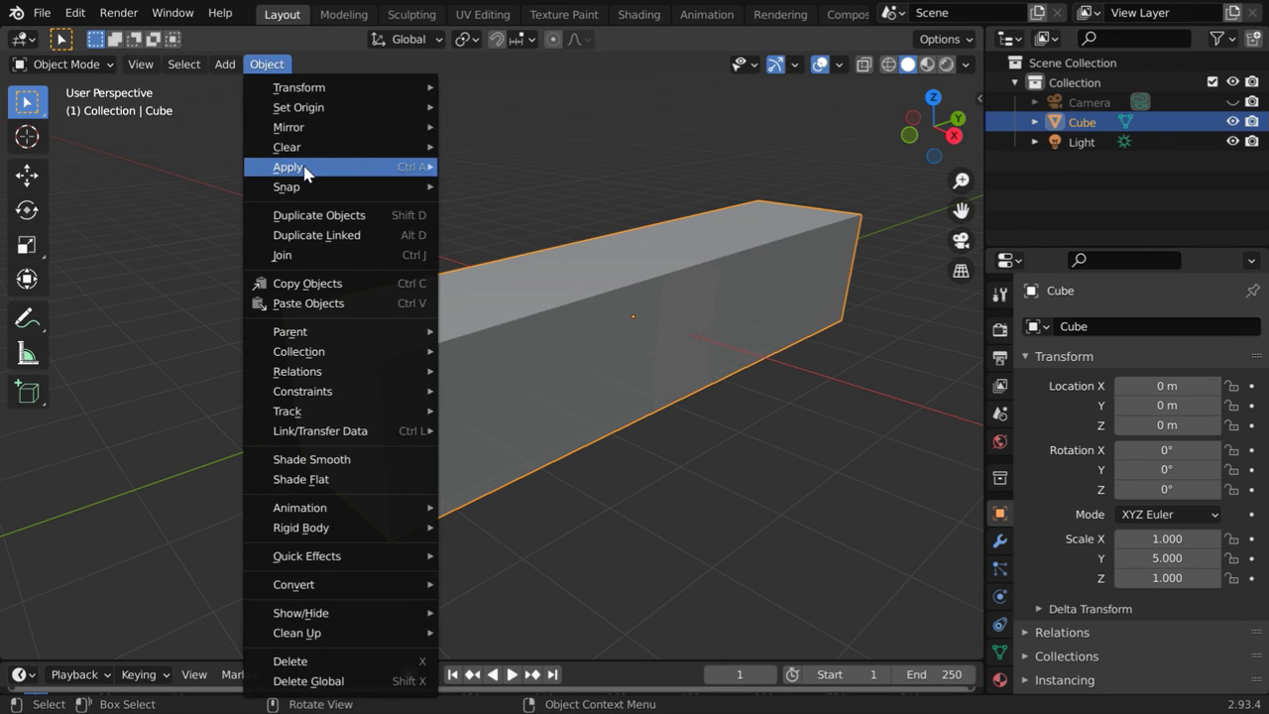
{"action": "mouse_move", "coordinate": [303, 170]}
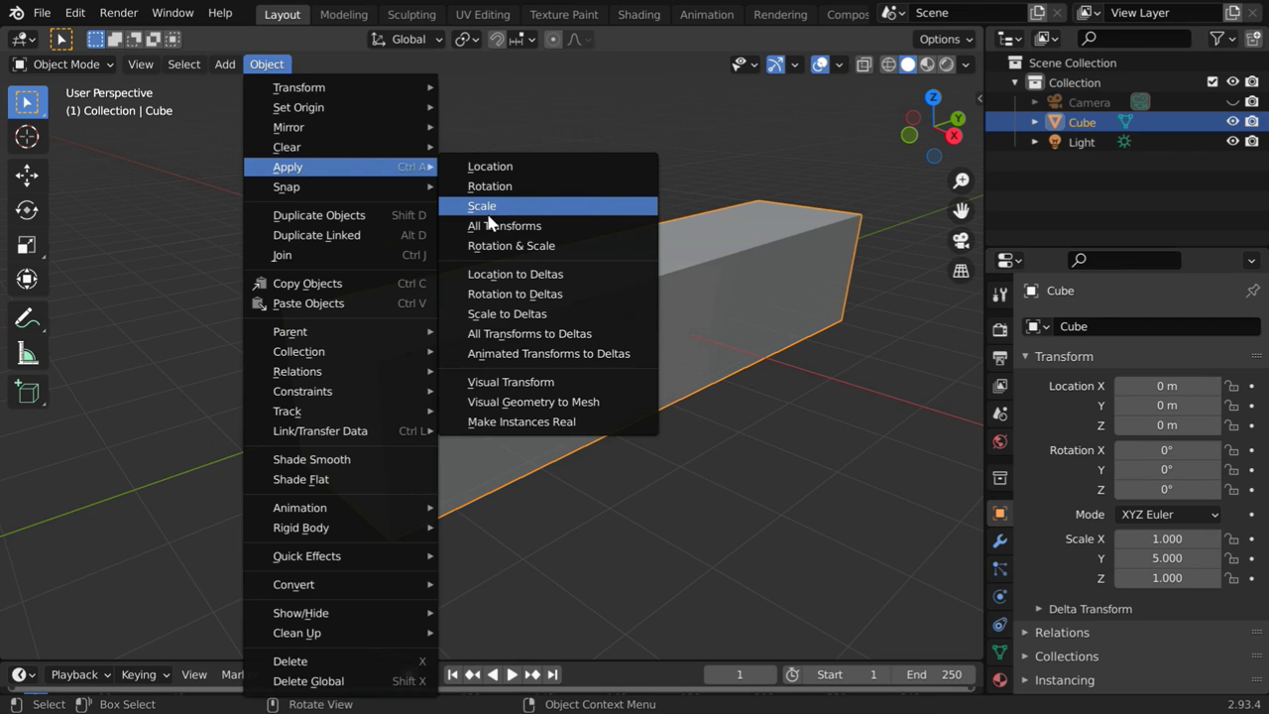
{"action": "left_click", "coordinate": [537, 208]}
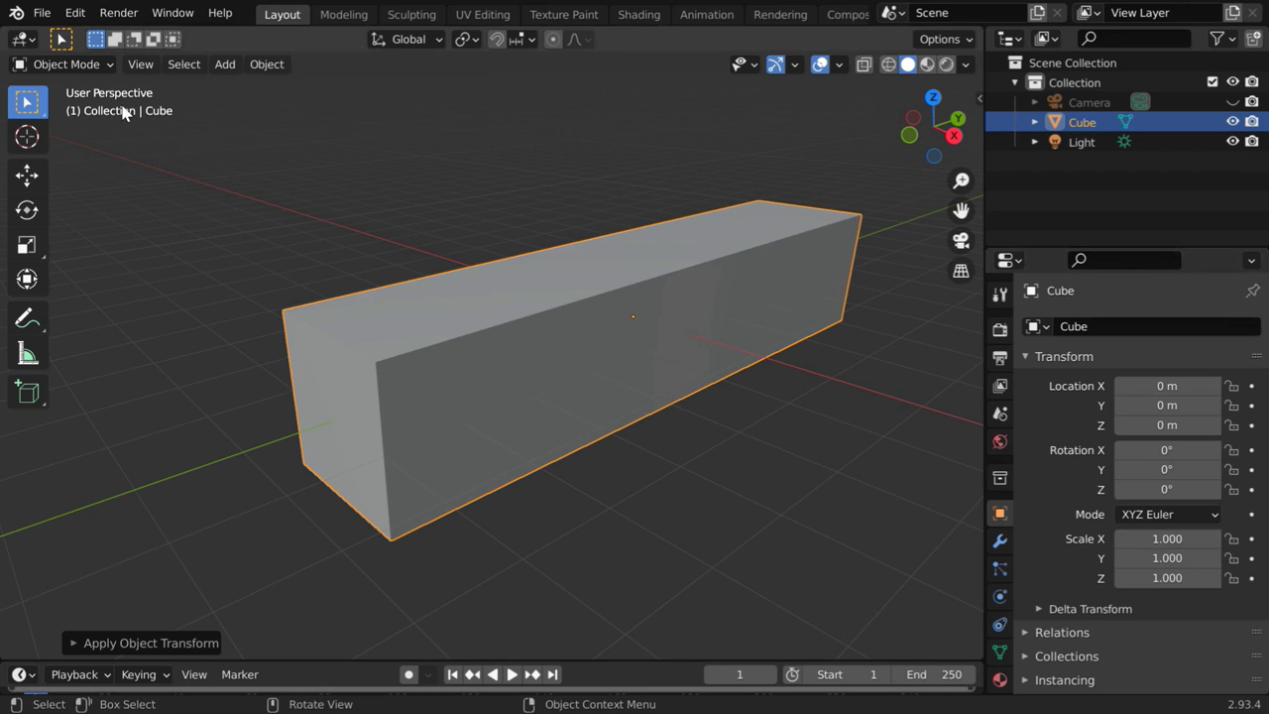
Step: In Edit Mode, bevel all the cuboid's edges and set the bevel to 10 segments
{"action": "left_click", "coordinate": [82, 64]}
{"action": "left_click", "coordinate": [82, 111]}
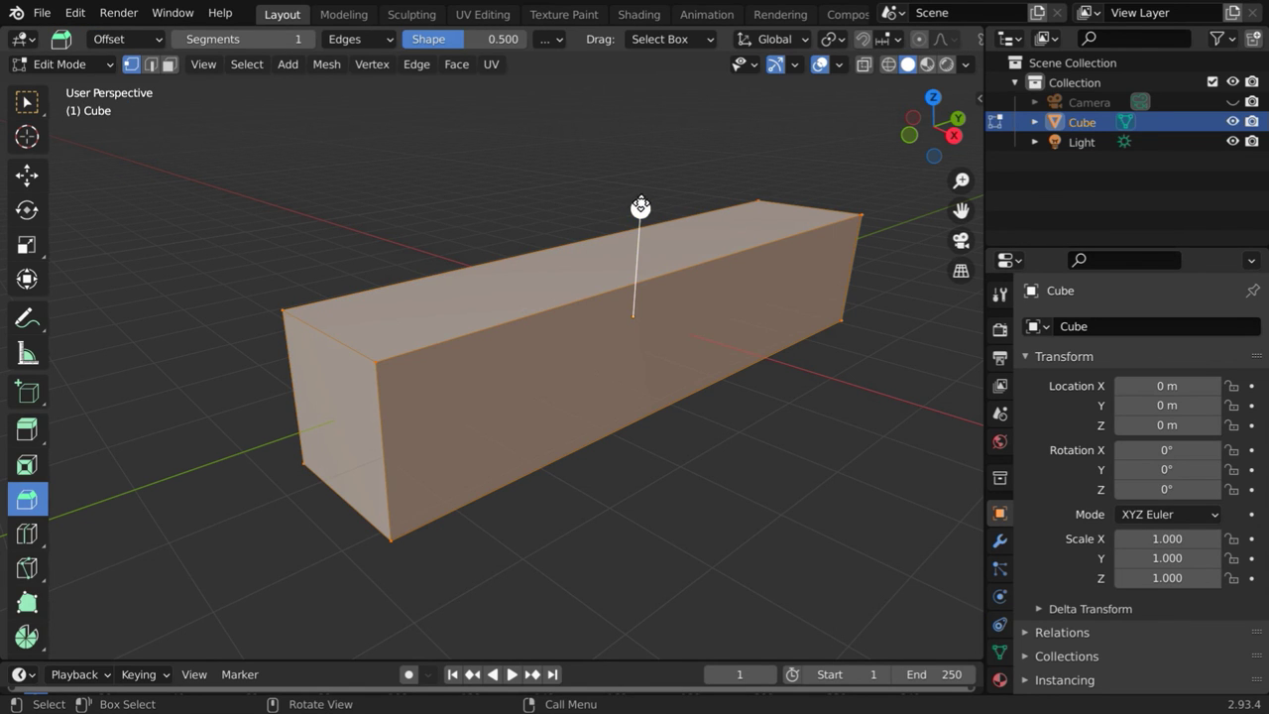
{"action": "left_click_drag", "start_coordinate": [640, 206], "coordinate": [655, 189]}
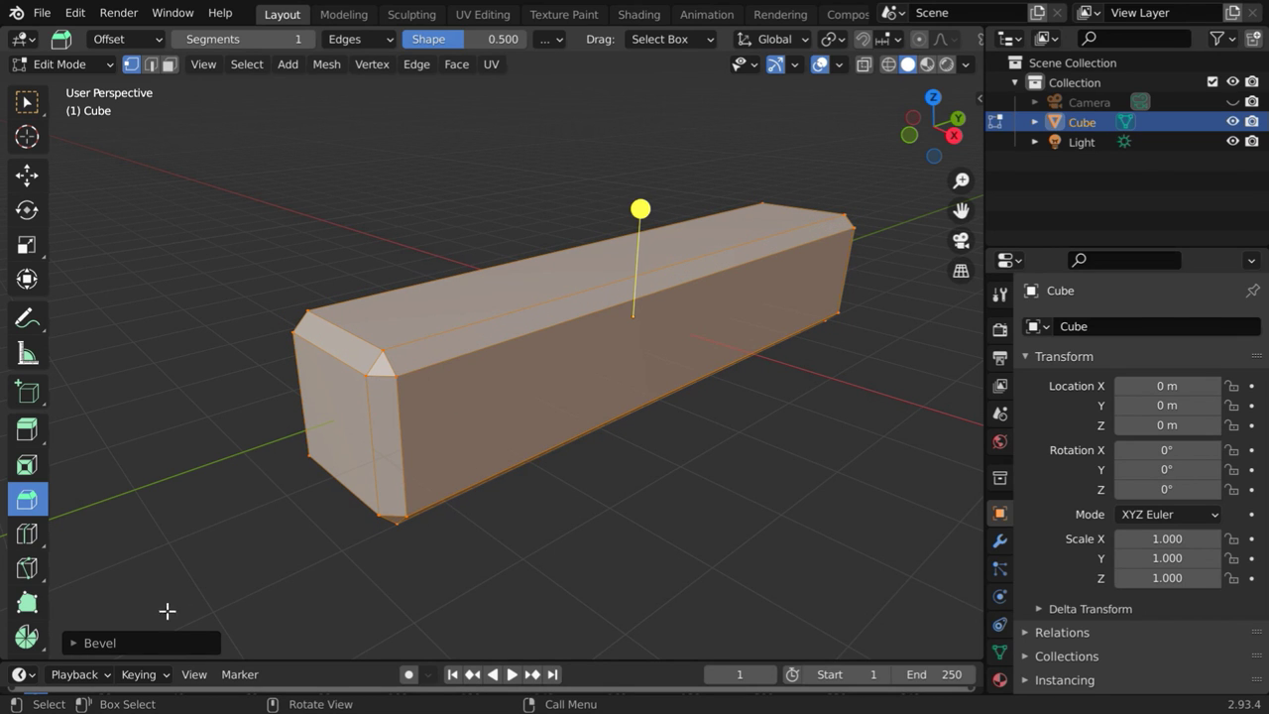
{"action": "left_click", "coordinate": [70, 642]}
{"action": "left_click", "coordinate": [320, 357]}
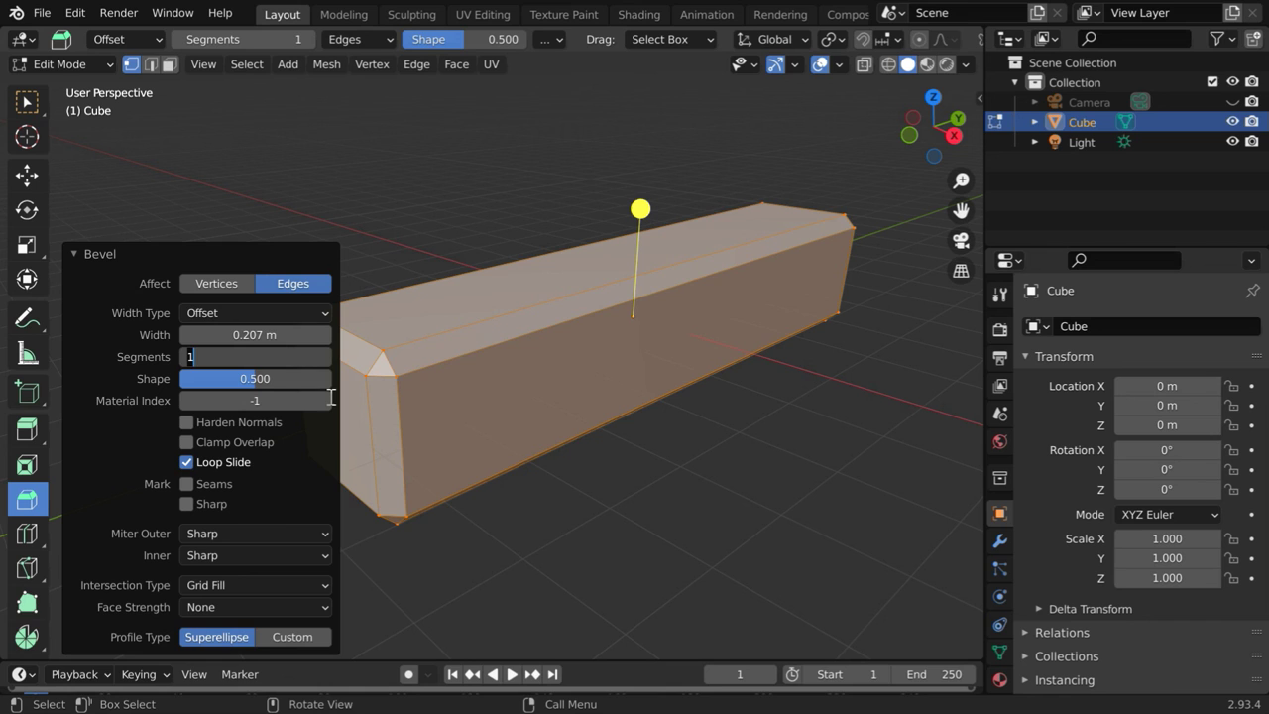
{"action": "type", "text": "10"}
{"action": "key", "text": "Return"}
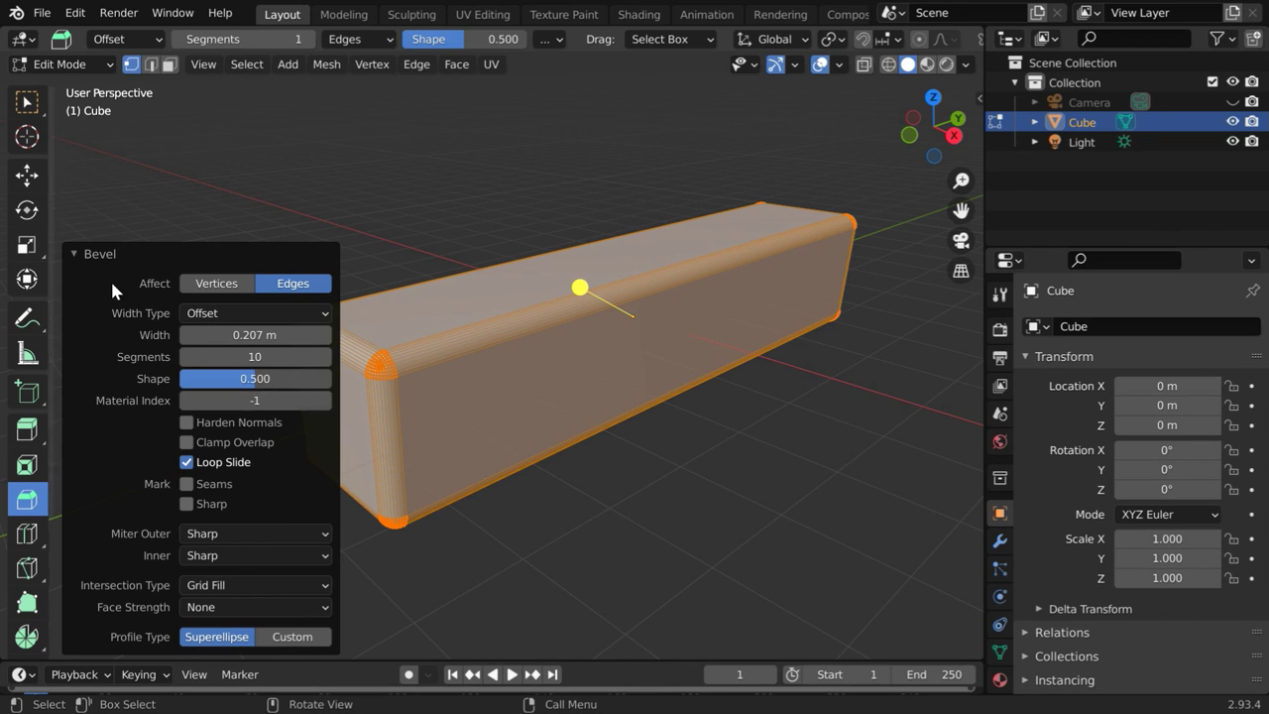
{"action": "left_click", "coordinate": [74, 253]}
Step: Switch the rounded box back to Object Mode
{"action": "middle_click_drag", "start_coordinate": [543, 453], "coordinate": [584, 490]}
{"action": "left_click", "coordinate": [59, 64]}
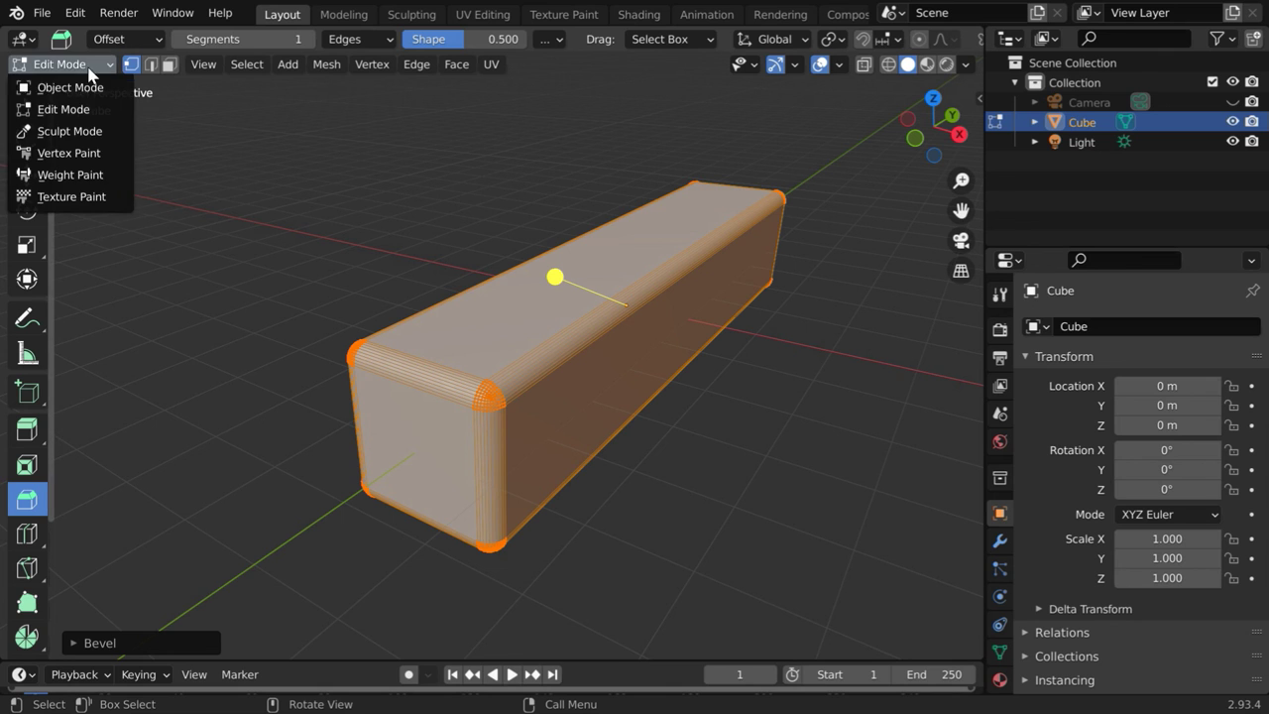
{"action": "left_click", "coordinate": [69, 87]}
{"action": "mouse_move", "coordinate": [699, 501]}
{"action": "middle_mouse_down"}
{"action": "mouse_move", "coordinate": [651, 487]}
{"action": "mouse_move", "coordinate": [671, 478]}
{"action": "mouse_move", "coordinate": [674, 502]}
{"action": "middle_mouse_up"}
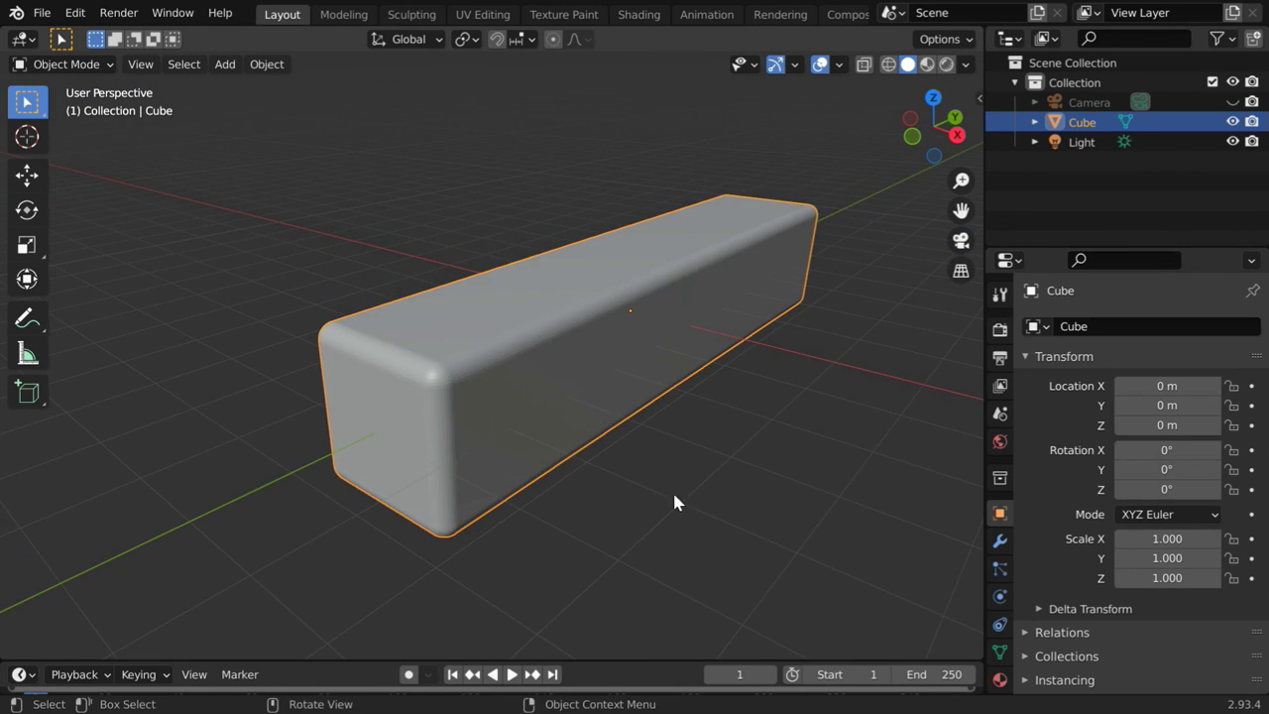
{"action": "middle_click_drag", "start_coordinate": [626, 558], "coordinate": [620, 526]}
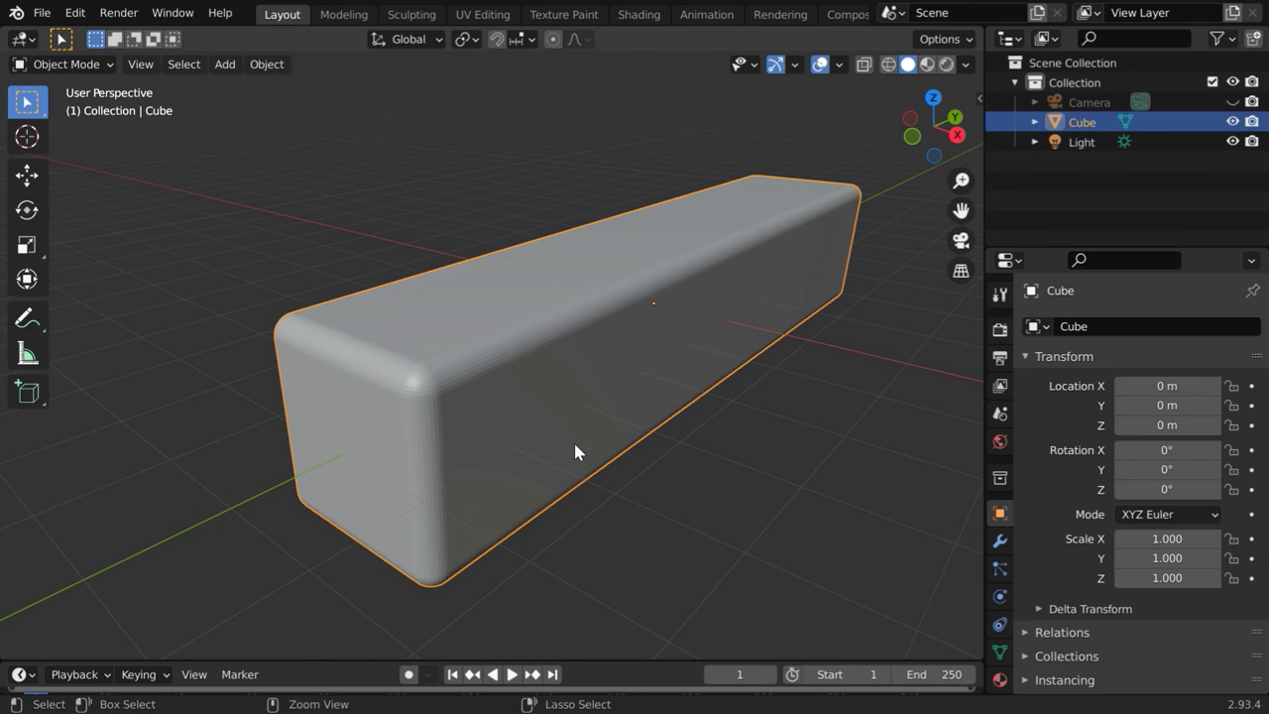
{"action": "middle_click_drag", "start_coordinate": [583, 458], "coordinate": [592, 539], "text": "ctrl"}
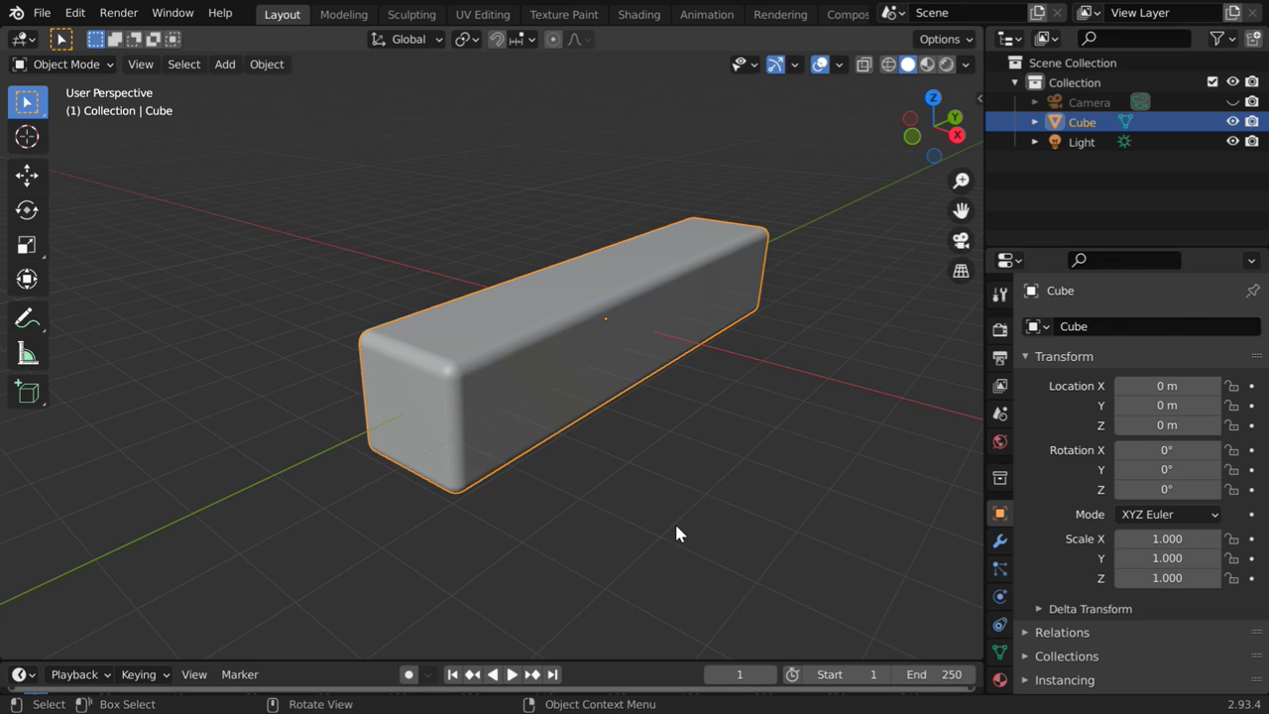
{"action": "mouse_move", "coordinate": [677, 529]}
{"action": "middle_mouse_down"}
{"action": "mouse_move", "coordinate": [824, 552]}
{"action": "mouse_move", "coordinate": [892, 544]}
{"action": "mouse_move", "coordinate": [695, 539]}
{"action": "mouse_move", "coordinate": [658, 528]}
{"action": "mouse_move", "coordinate": [657, 513]}
{"action": "mouse_move", "coordinate": [770, 545]}
{"action": "mouse_move", "coordinate": [904, 545]}
{"action": "mouse_move", "coordinate": [659, 523]}
{"action": "middle_mouse_up"}
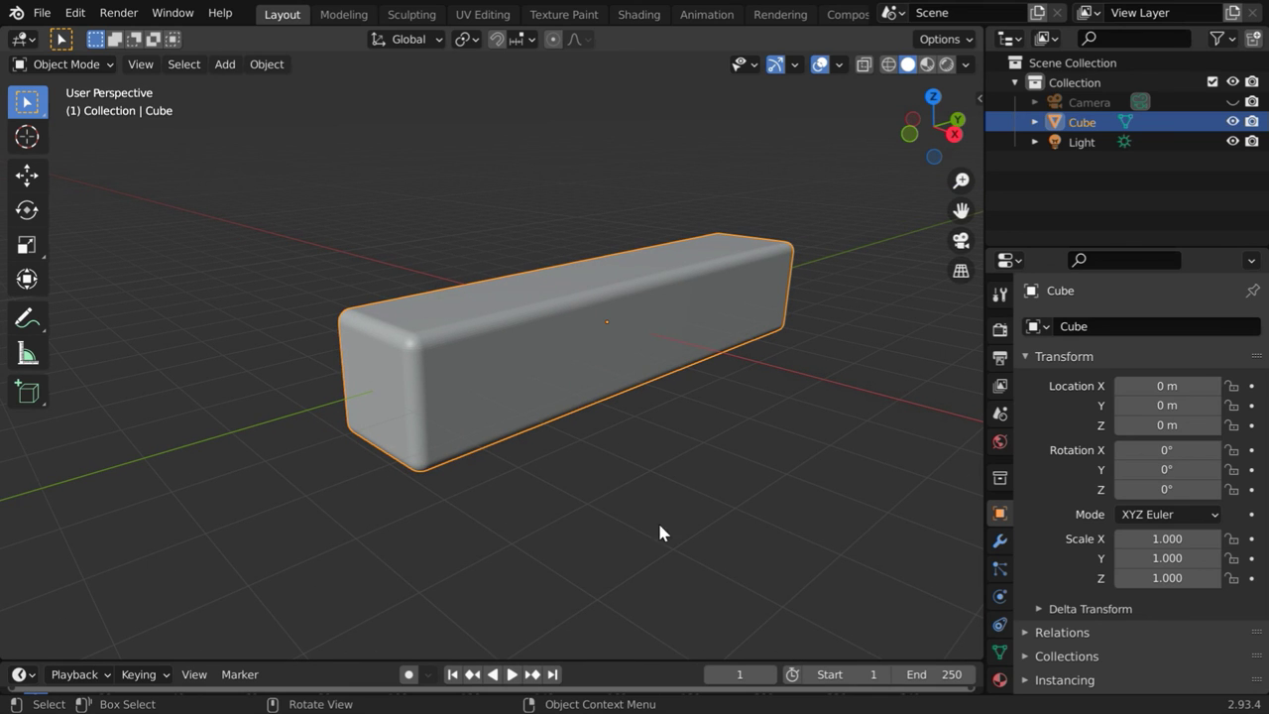
{"action": "middle_click_drag", "start_coordinate": [740, 496], "coordinate": [759, 548], "text": "ctrl"}
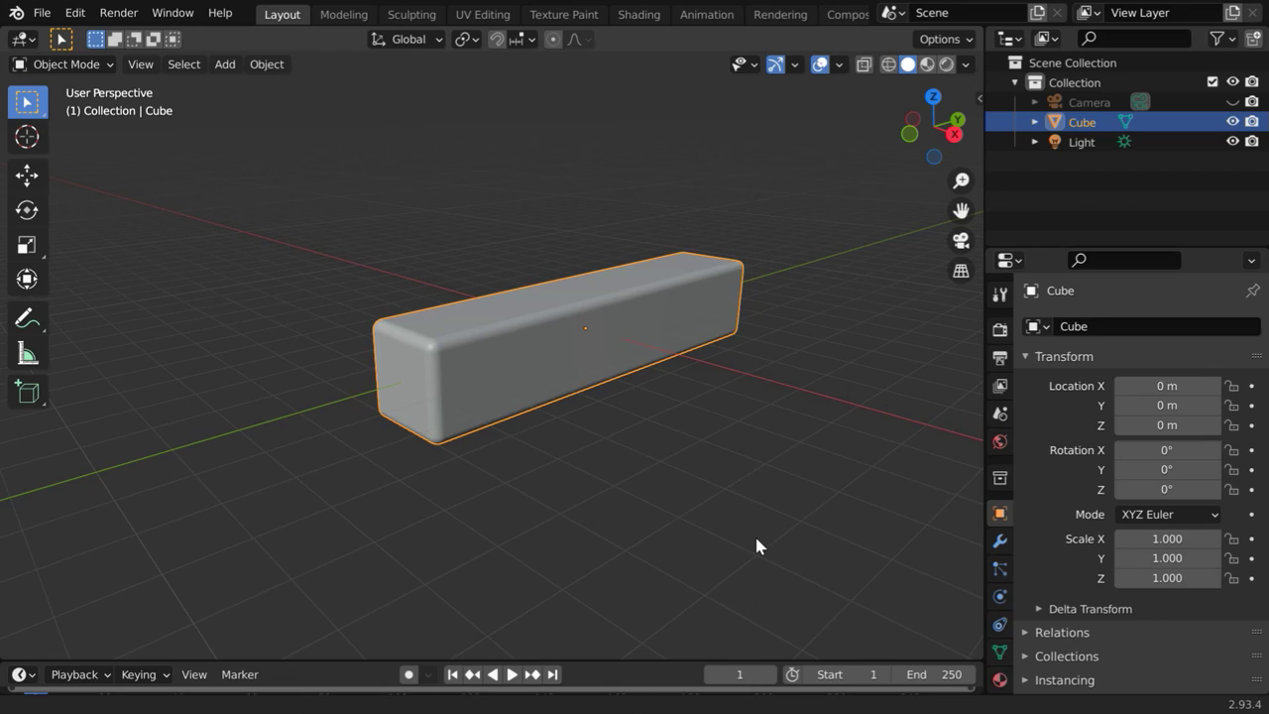